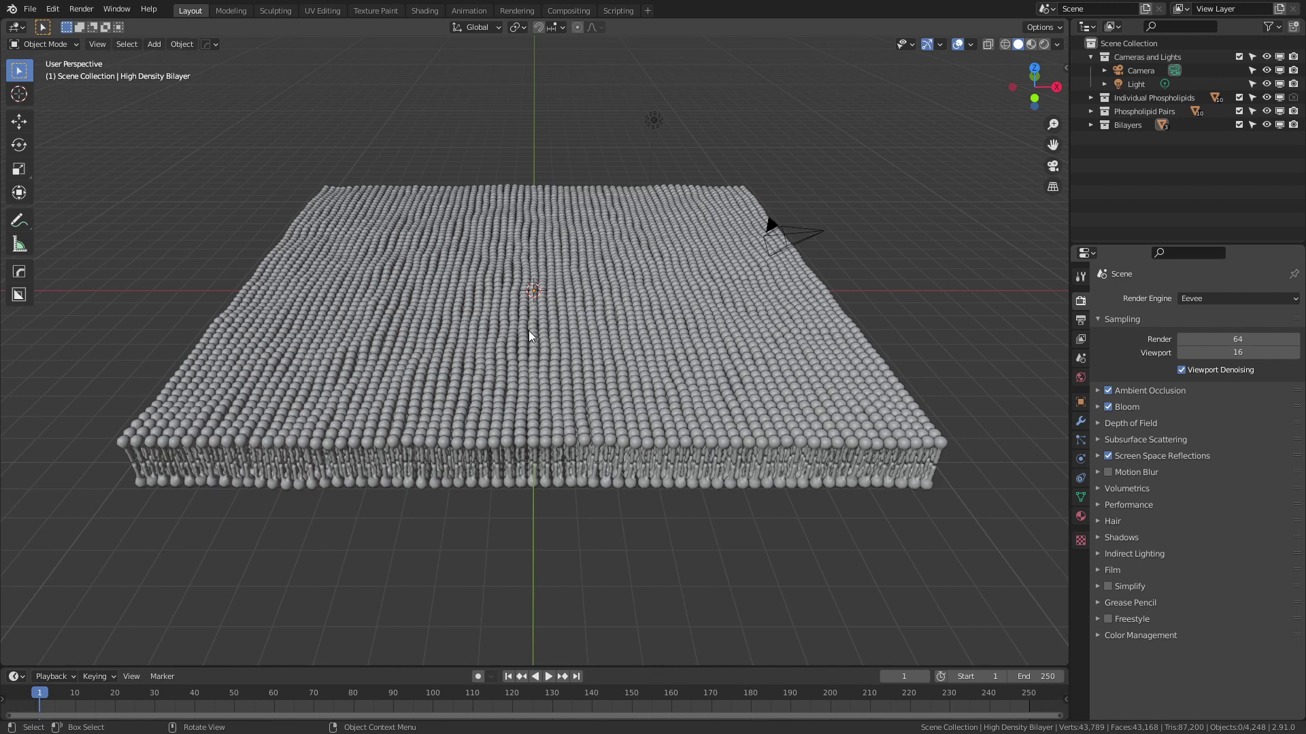
Step: Hide the Bilayers collection and frame the phospholipid rows in top orthographic view
{"action": "scroll", "coordinate": [529, 332], "scroll_direction": "down", "scroll_amount": 4}
{"action": "middle_click_drag", "start_coordinate": [549, 420], "coordinate": [544, 344], "text": "shift"}
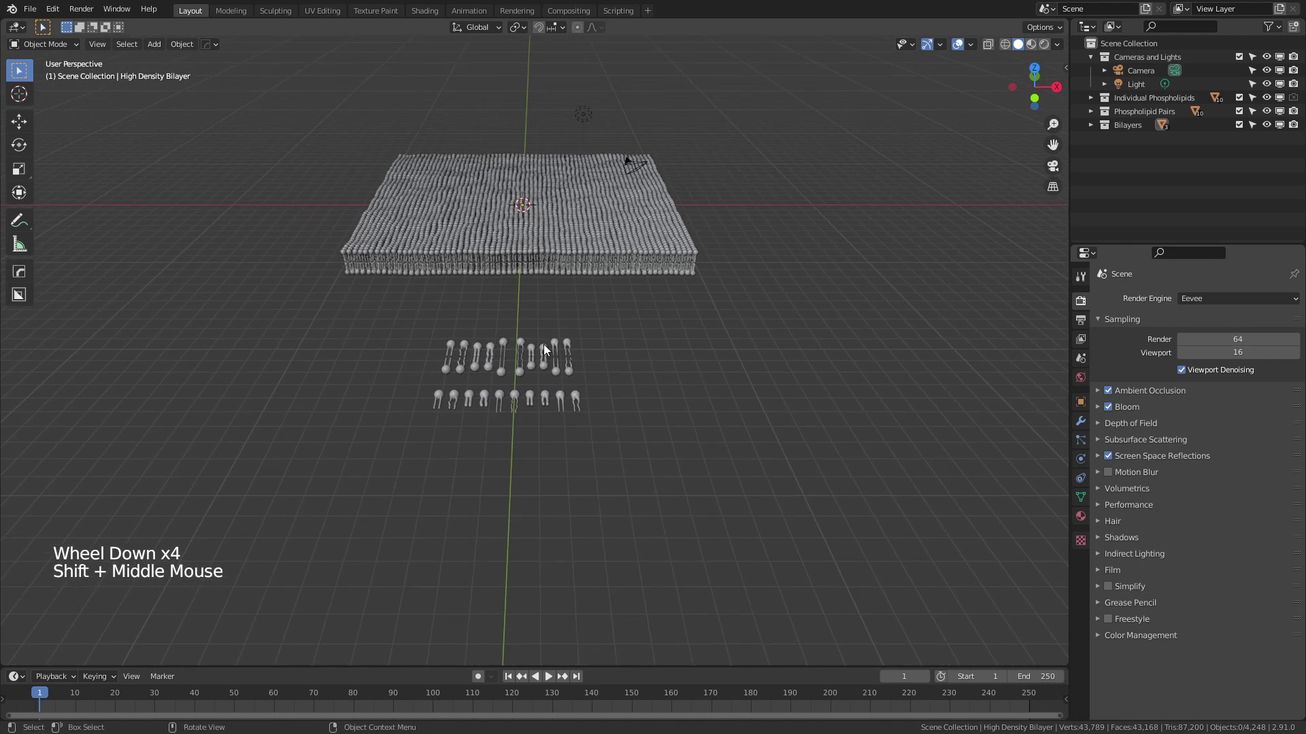
{"action": "scroll", "coordinate": [537, 368], "scroll_direction": "up", "scroll_amount": 3}
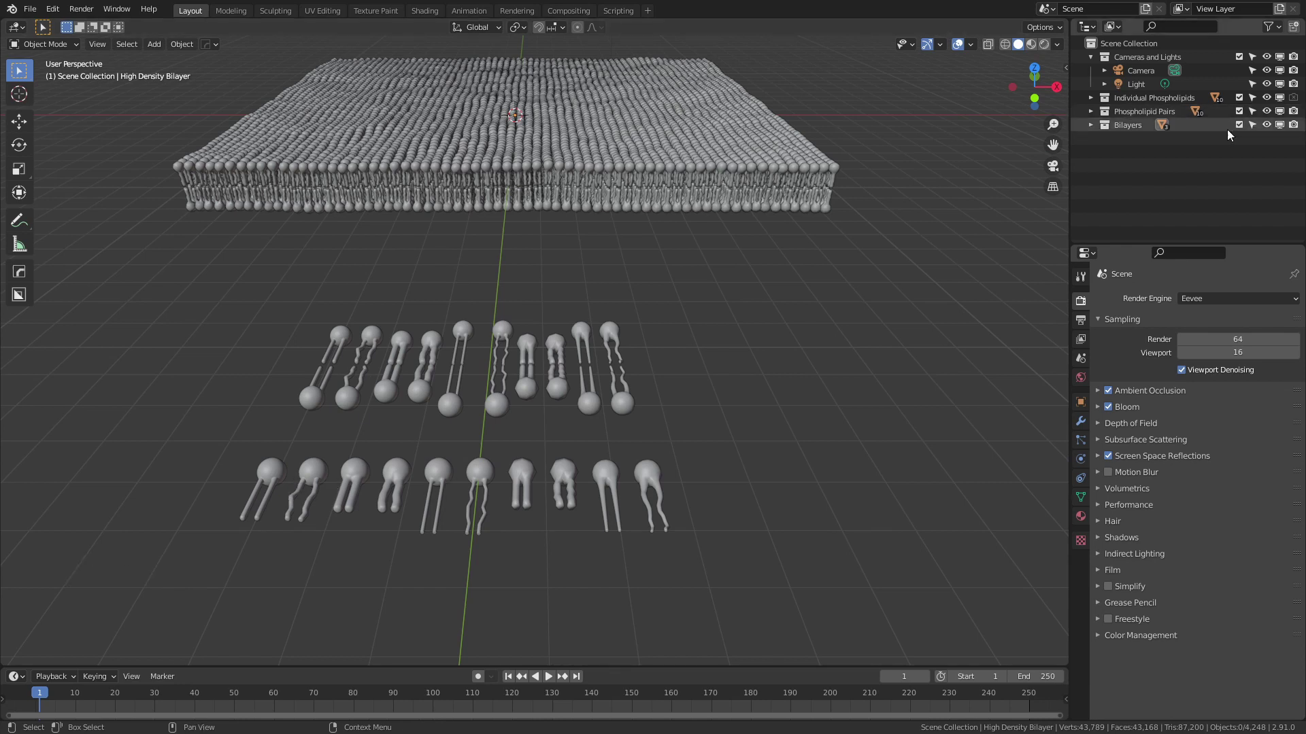
{"action": "left_click", "coordinate": [1265, 125]}
{"action": "key", "text": "KP_7"}
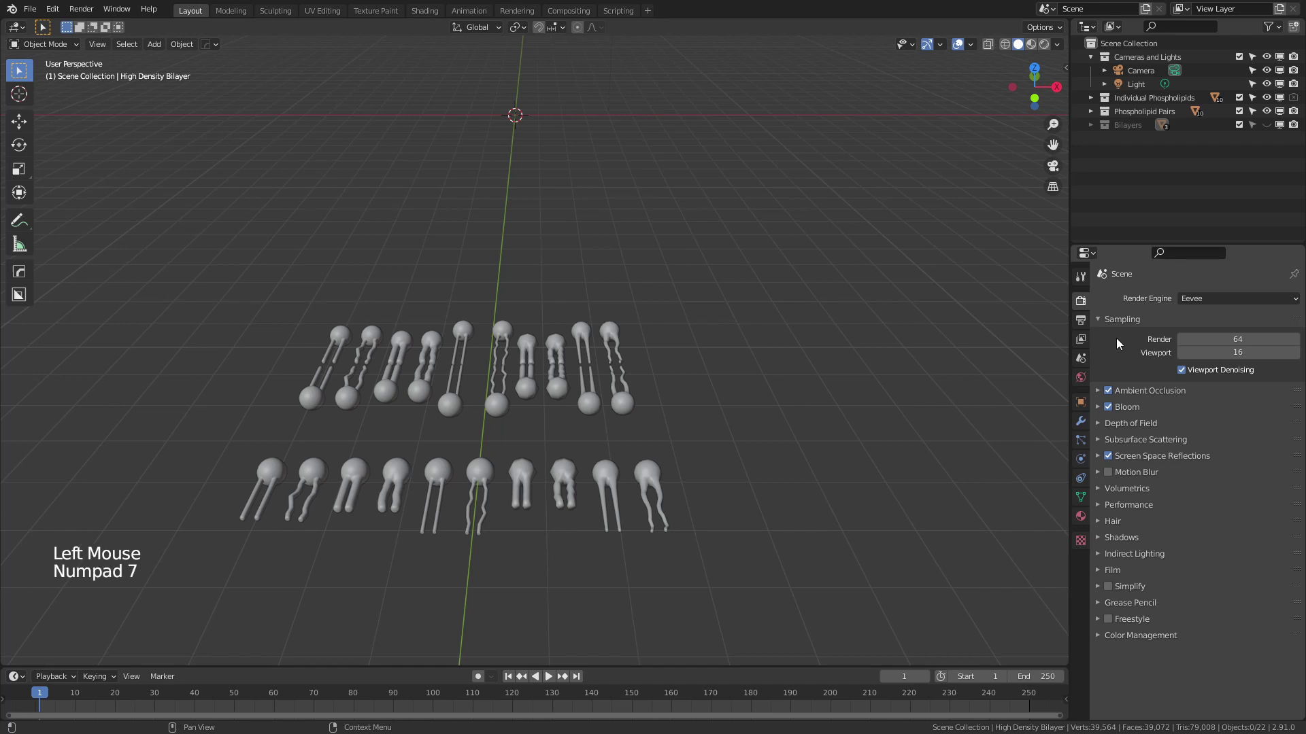
{"action": "left_click", "coordinate": [921, 369]}
{"action": "key", "text": "KP_7"}
{"action": "middle_click_drag", "start_coordinate": [911, 495], "coordinate": [762, 117], "text": "shift"}
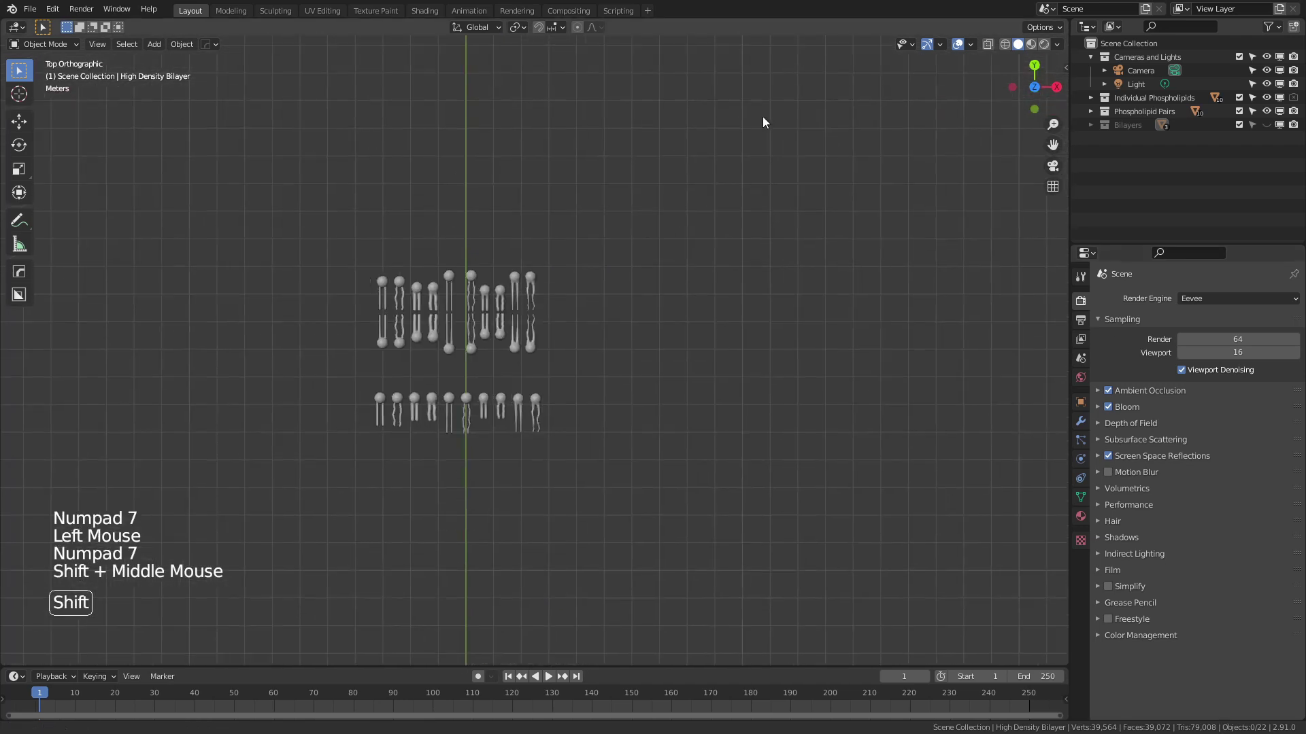
{"action": "scroll", "coordinate": [508, 239], "scroll_direction": "up", "scroll_amount": 7}
{"action": "middle_click_drag", "start_coordinate": [478, 263], "coordinate": [561, 445], "text": "shift"}
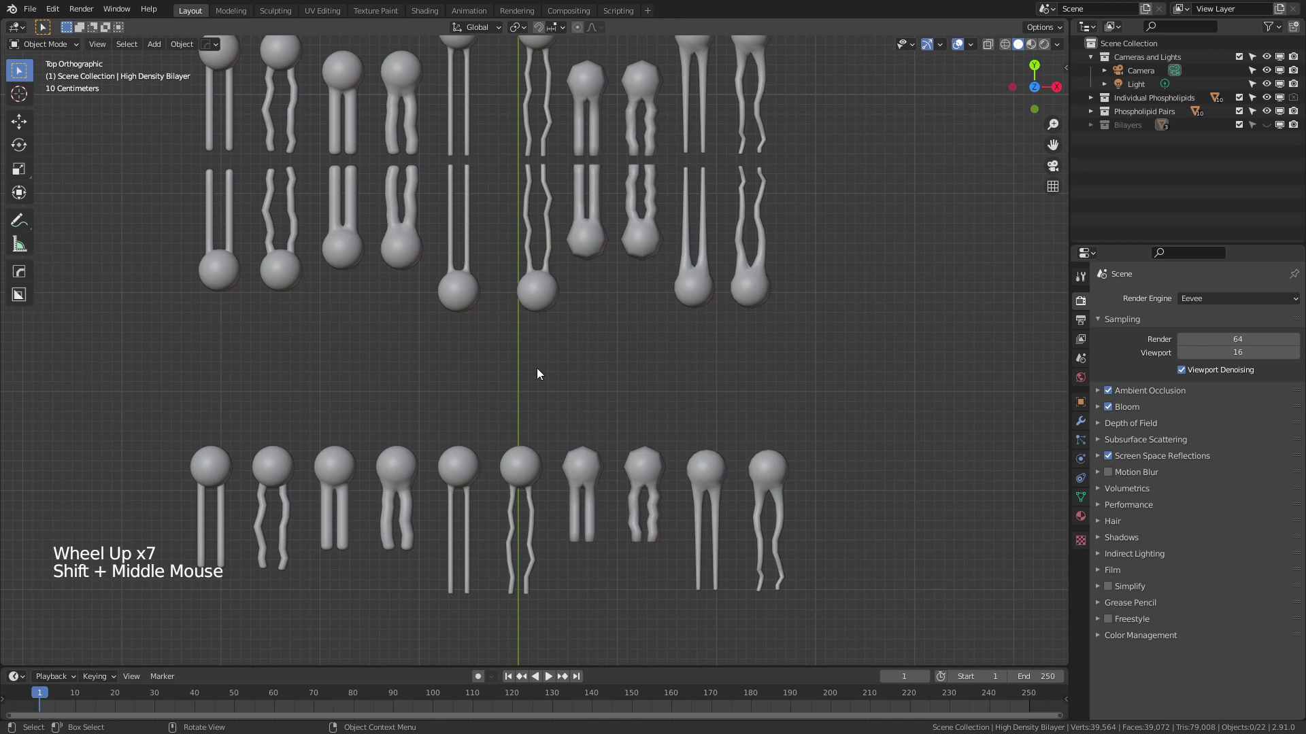
{"action": "middle_click_drag", "start_coordinate": [535, 378], "coordinate": [531, 422], "text": "shift"}
Step: Inspect the Style 1 Straight pair's modifiers, then toggle Style 4 Curved's Subdivision viewport display on and off
{"action": "left_click", "coordinate": [215, 137]}
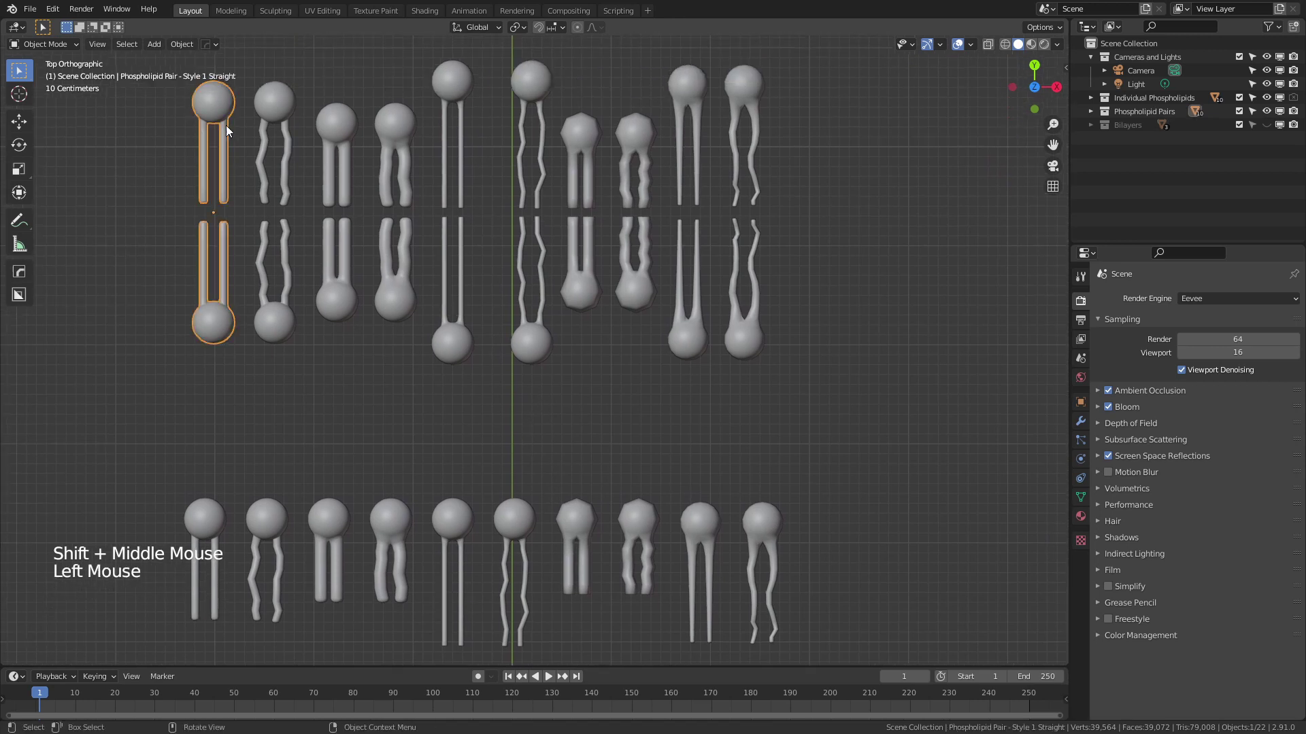
{"action": "left_click", "coordinate": [1081, 421]}
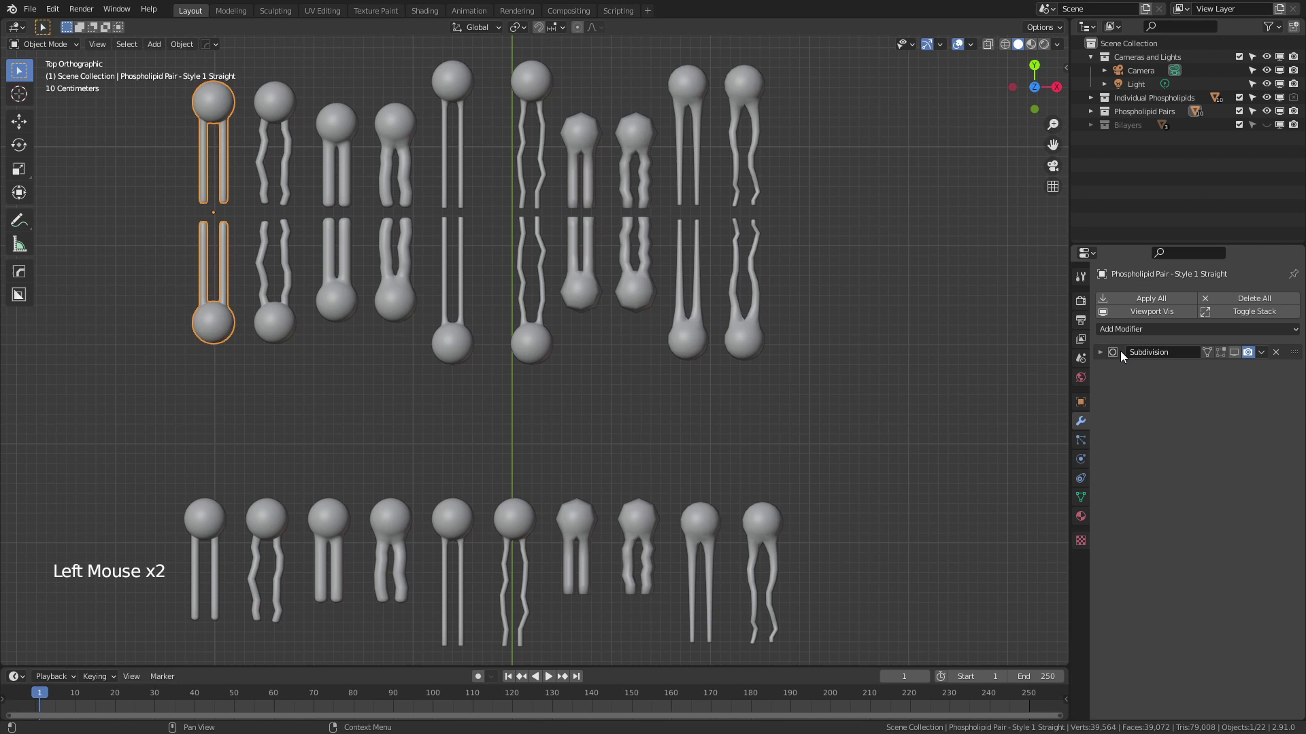
{"action": "left_click", "coordinate": [629, 153]}
{"action": "left_click", "coordinate": [1233, 353]}
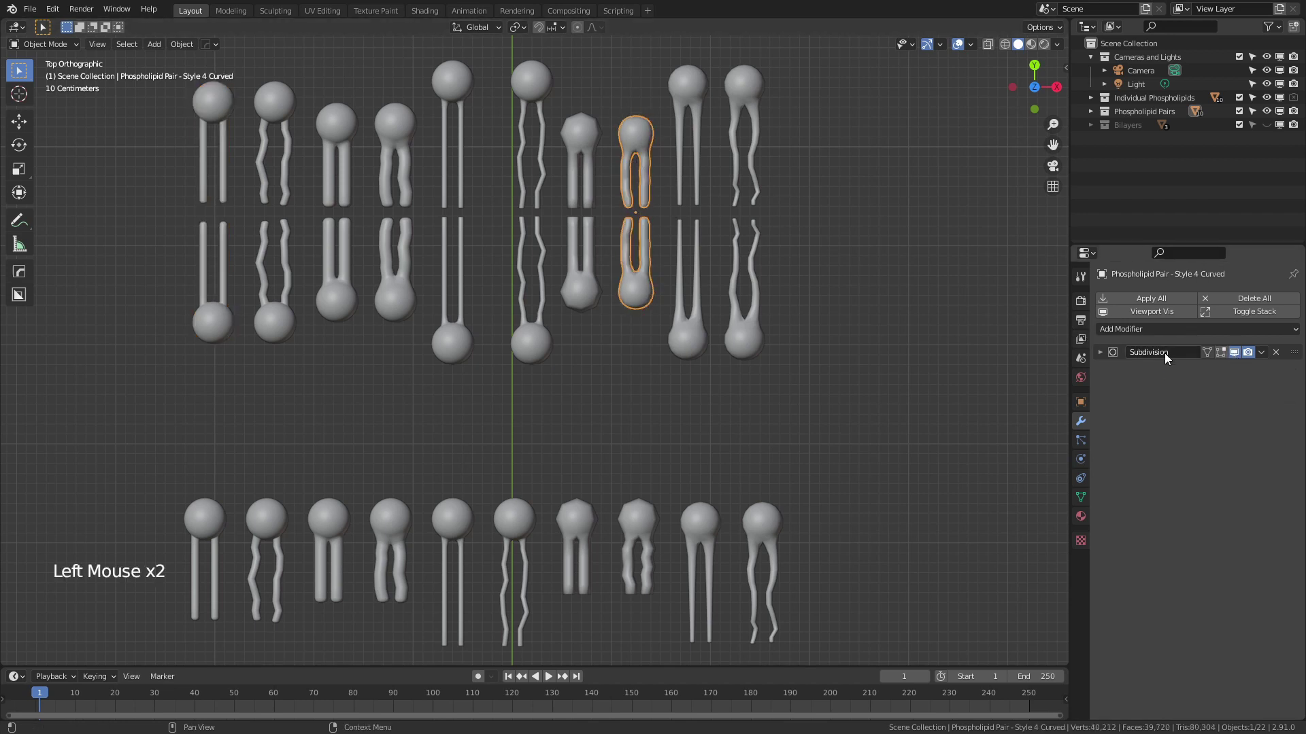
{"action": "left_click", "coordinate": [1235, 351]}
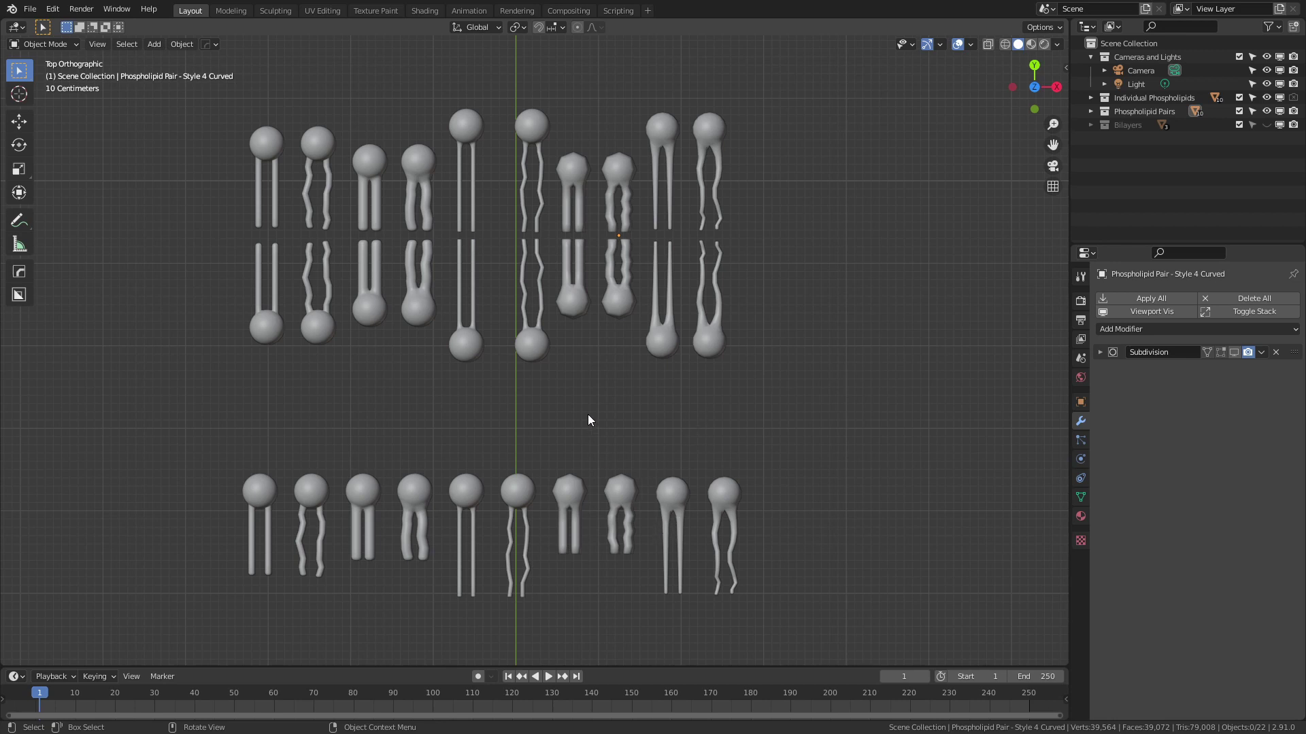
Step: Select the Style 5 Curved phospholipid, enter Edit Mode and switch to wireframe shading
{"action": "left_click", "coordinate": [734, 487]}
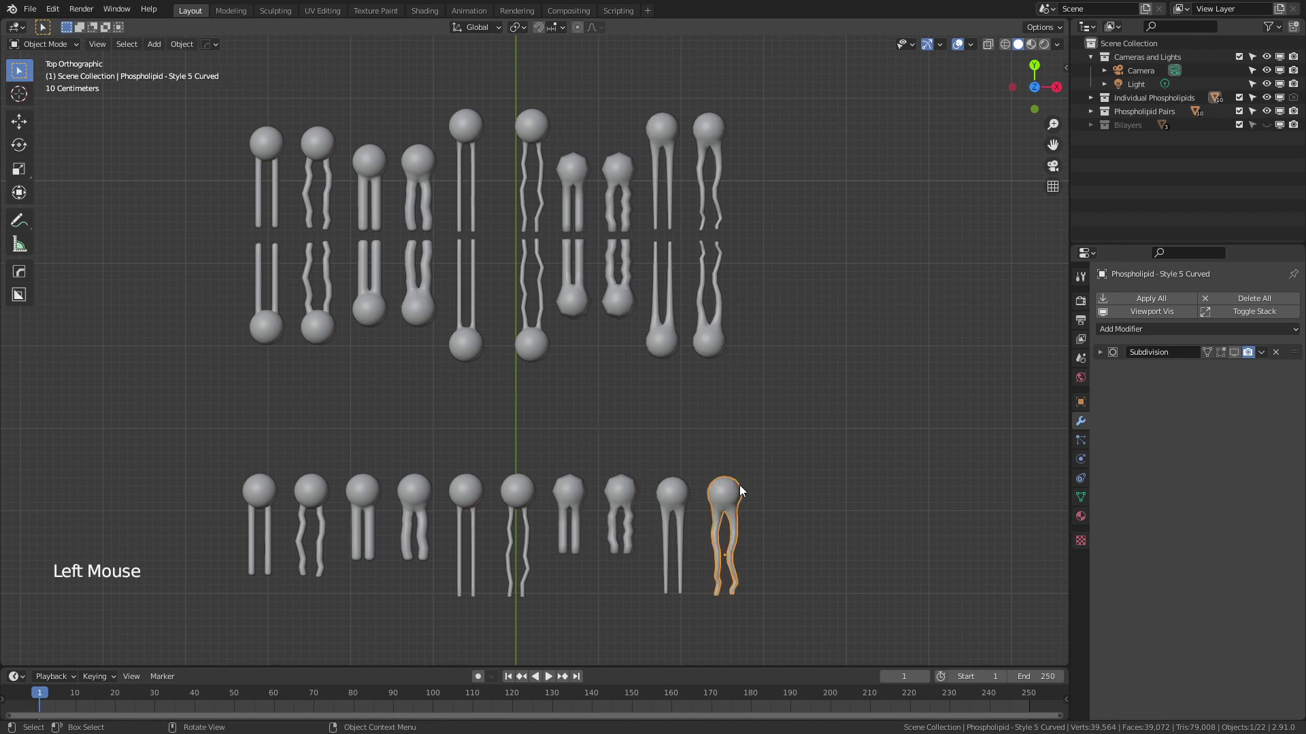
{"action": "middle_click_drag", "start_coordinate": [735, 487], "coordinate": [633, 335], "text": "shift"}
{"action": "scroll", "coordinate": [675, 326], "scroll_direction": "up", "scroll_amount": 5}
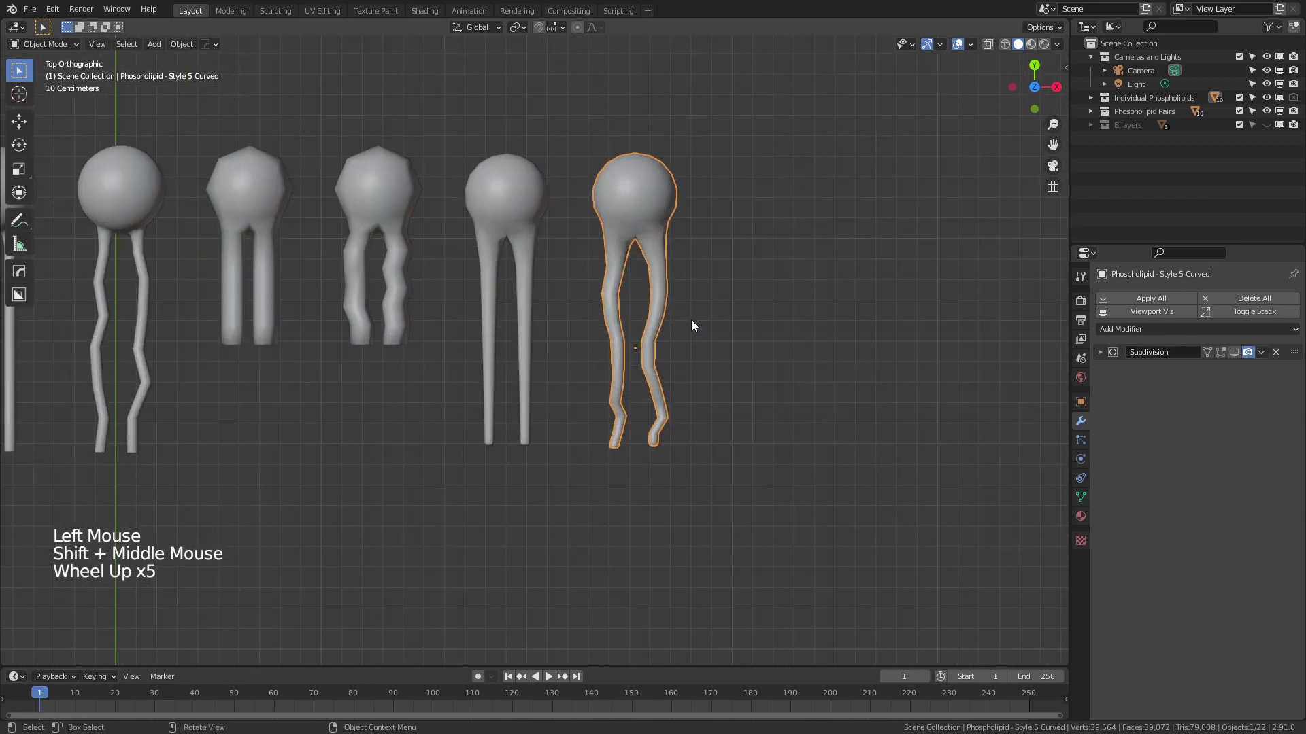
{"action": "key", "text": "Tab"}
{"action": "key", "text": "z"}
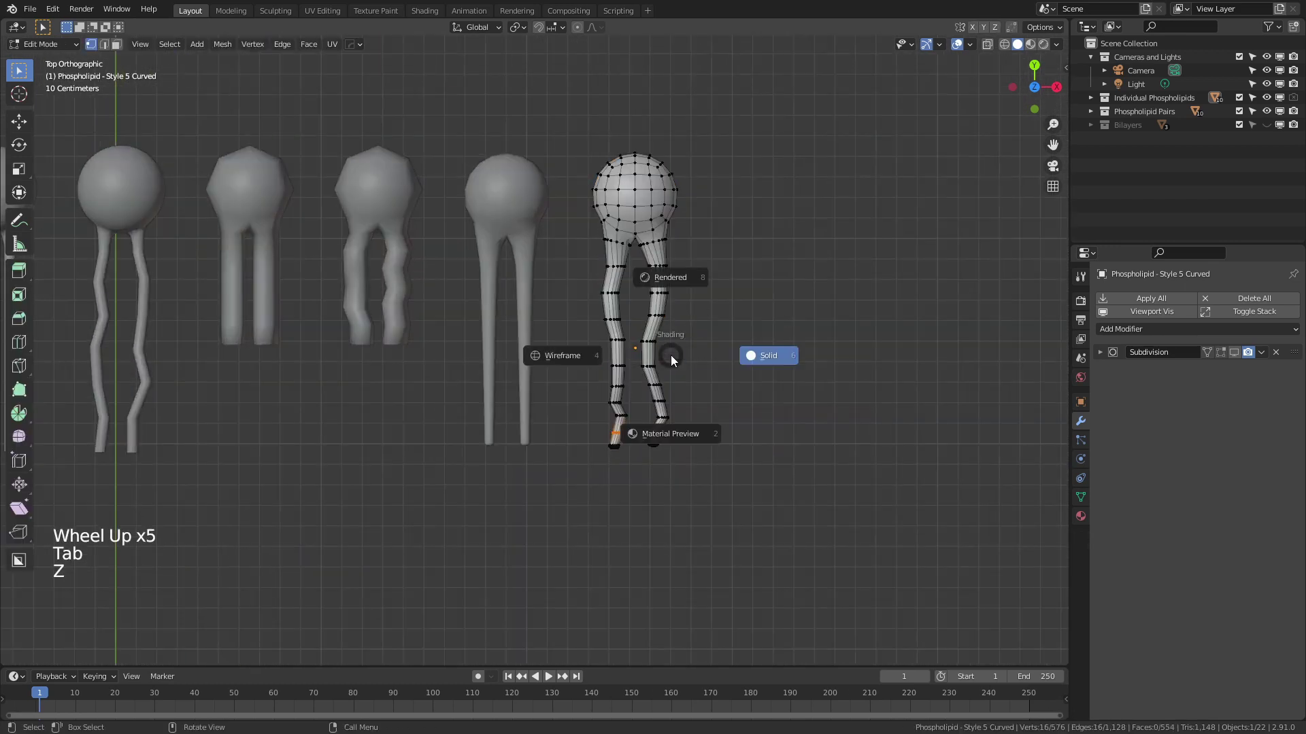
{"action": "left_click", "coordinate": [565, 353]}
Step: Move an edge loop in the right tail, then return to Object Mode
{"action": "left_click", "coordinate": [642, 341], "text": "alt"}
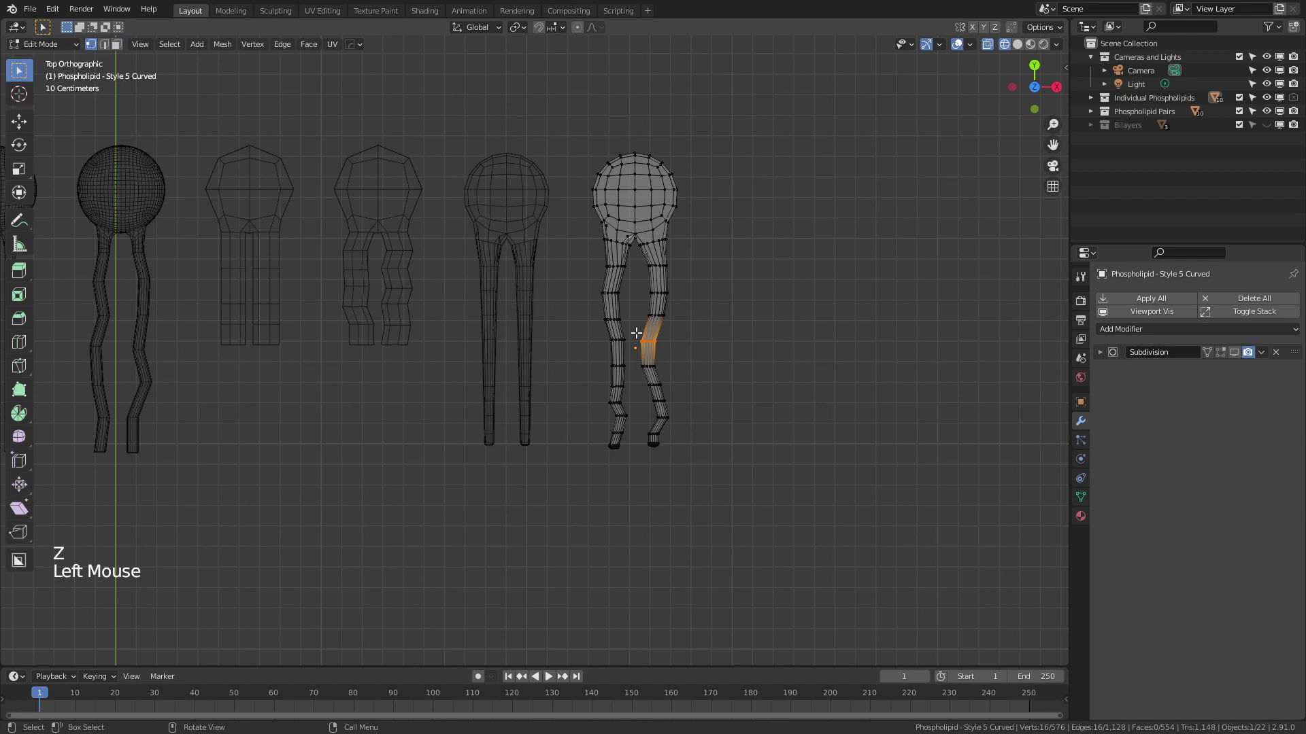
{"action": "key", "text": "g"}
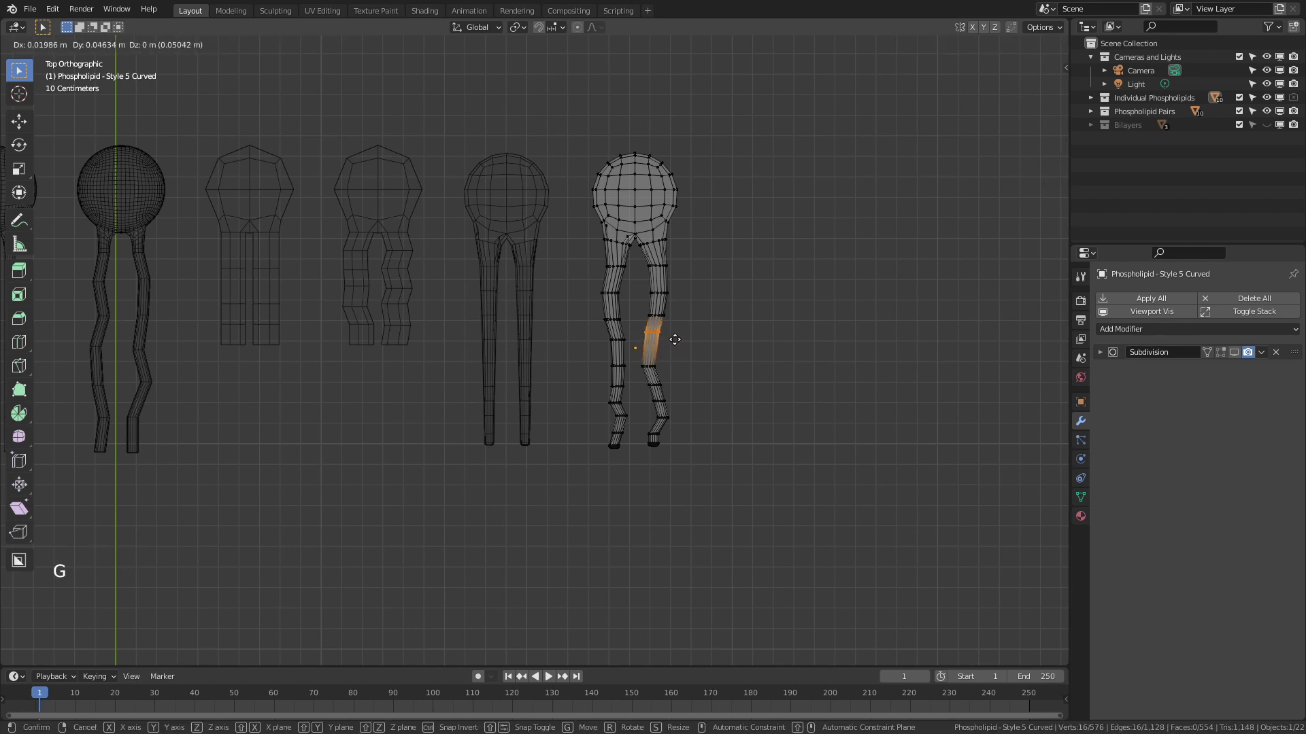
{"action": "left_click", "coordinate": [677, 338]}
{"action": "scroll", "coordinate": [680, 333], "scroll_direction": "down", "scroll_amount": 4}
{"action": "middle_click_drag", "start_coordinate": [640, 307], "coordinate": [737, 439], "text": "shift"}
{"action": "middle_click_drag", "start_coordinate": [632, 345], "coordinate": [683, 397], "text": "shift"}
{"action": "key", "text": "Tab"}
{"action": "scroll", "coordinate": [684, 388], "scroll_direction": "down", "scroll_amount": 2}
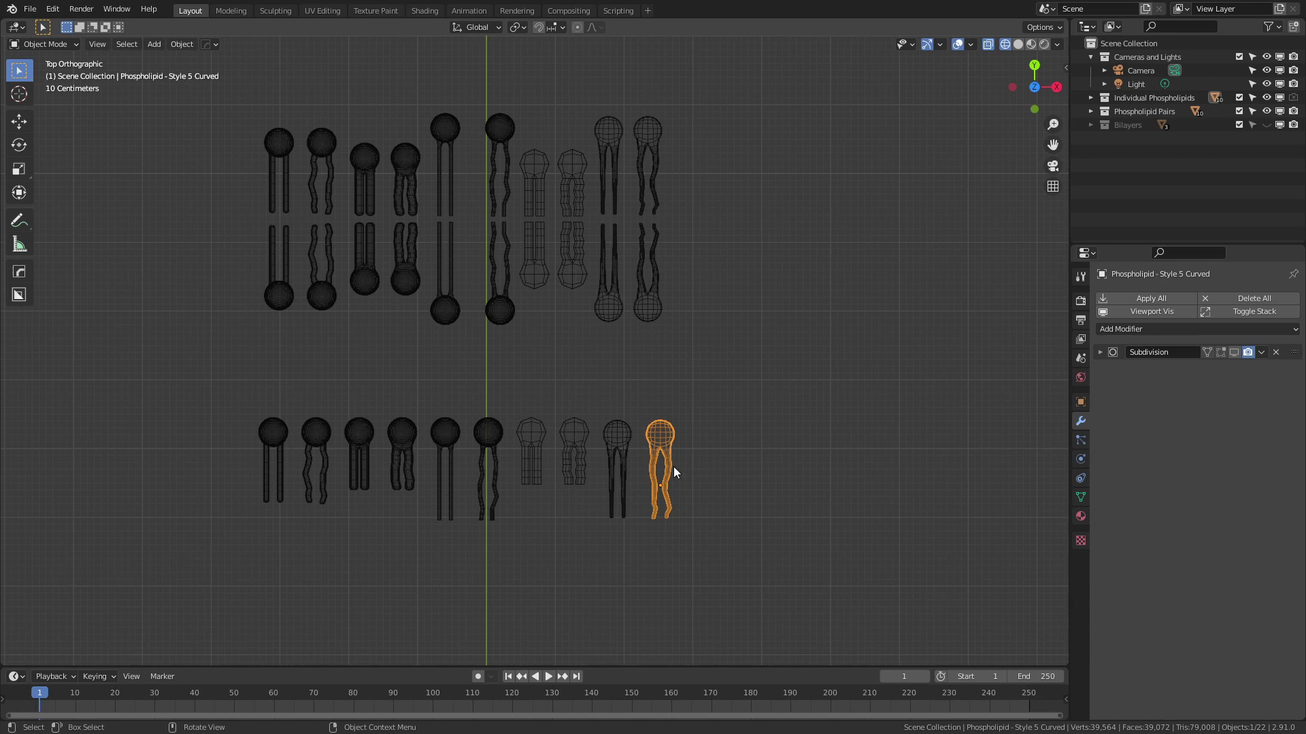
{"action": "middle_click_drag", "start_coordinate": [601, 280], "coordinate": [646, 393], "text": "shift"}
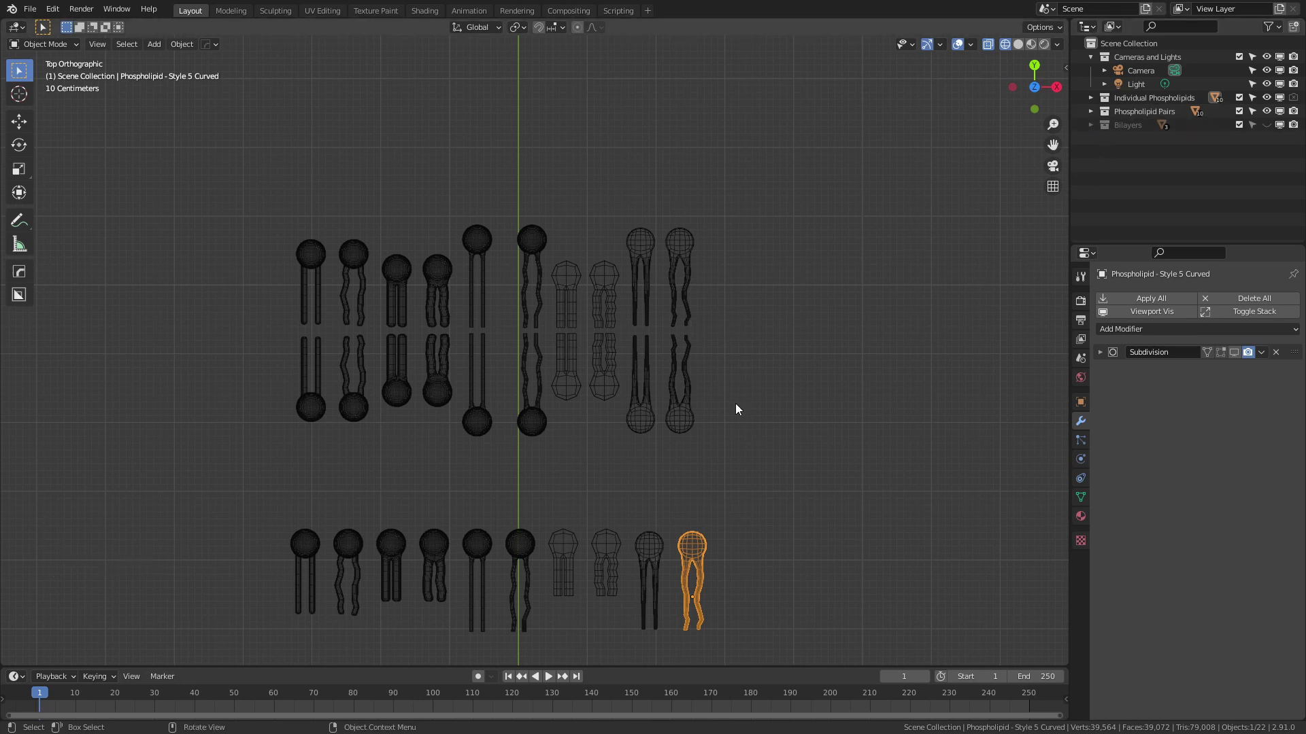
Step: Switch the viewport back to solid shading and select the Style 5 Curved pair
{"action": "key", "text": "z"}
{"action": "left_click", "coordinate": [690, 362]}
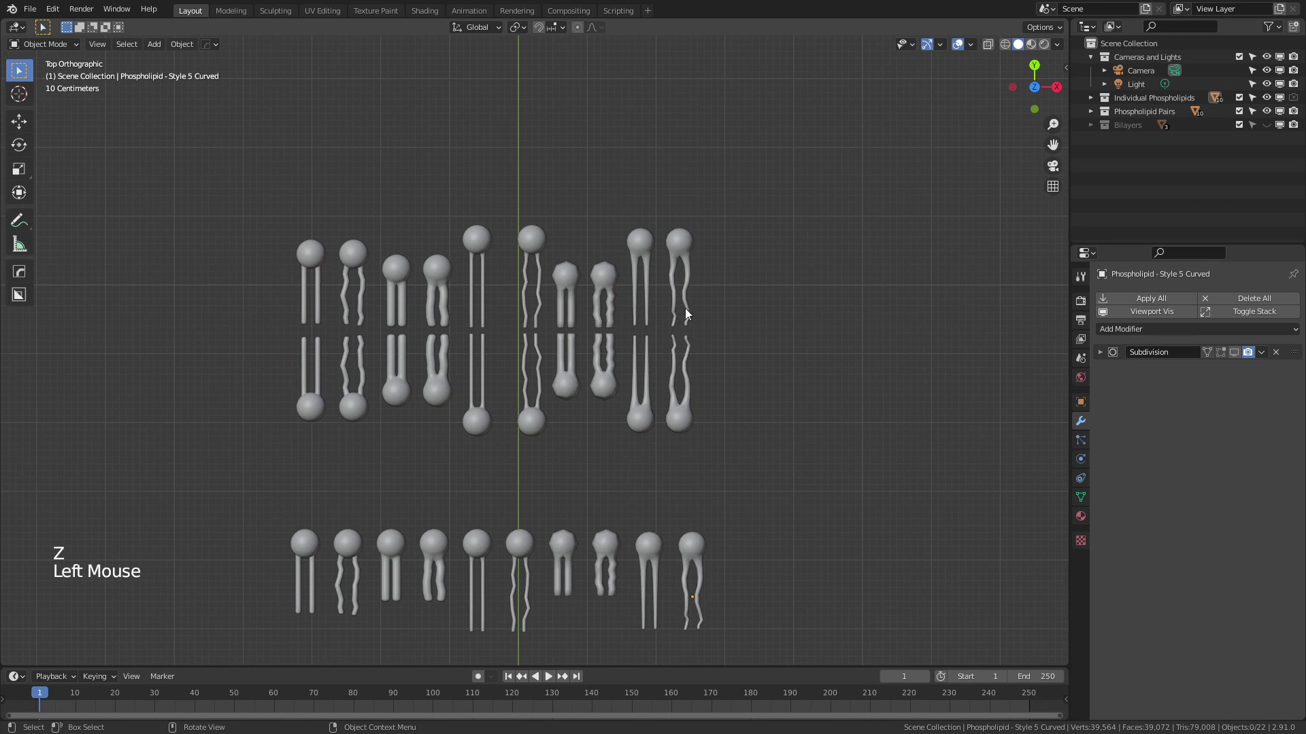
{"action": "left_click", "coordinate": [677, 286]}
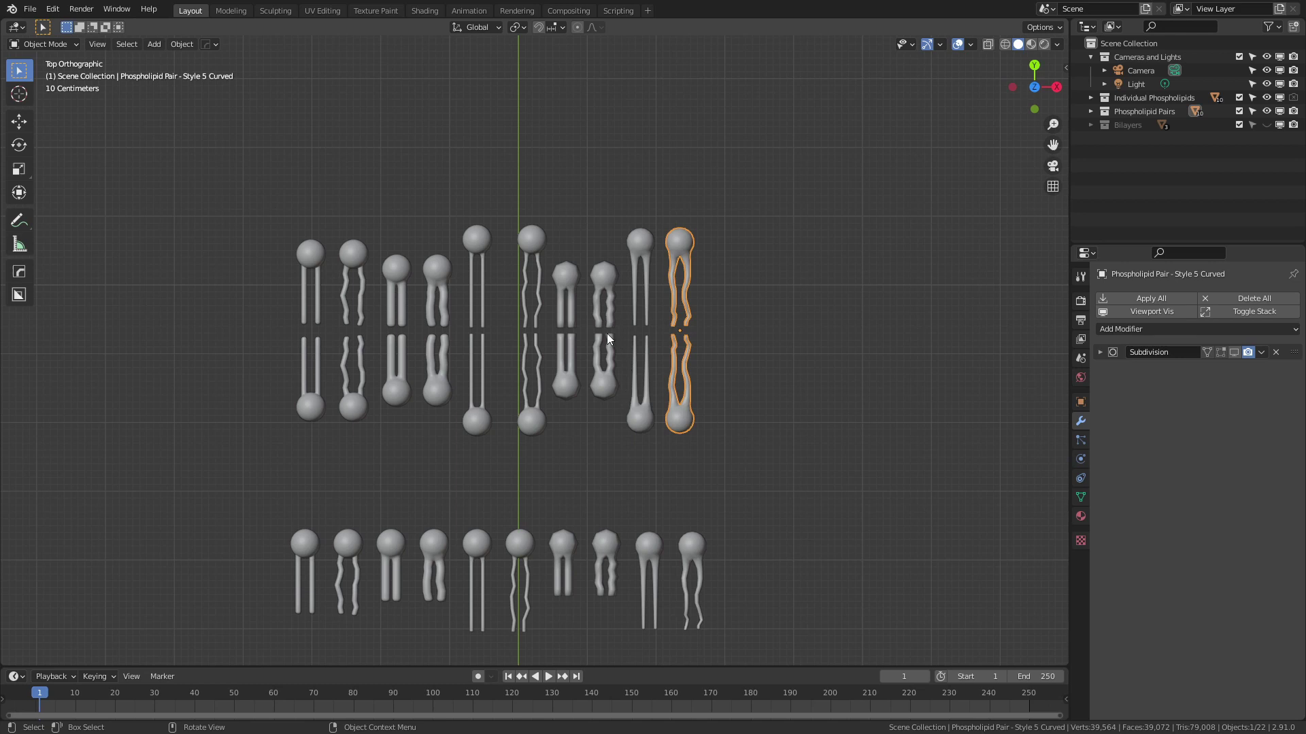
{"action": "scroll", "coordinate": [717, 328], "scroll_direction": "up", "scroll_amount": 3}
{"action": "middle_click_drag", "start_coordinate": [831, 319], "coordinate": [733, 348], "text": "shift"}
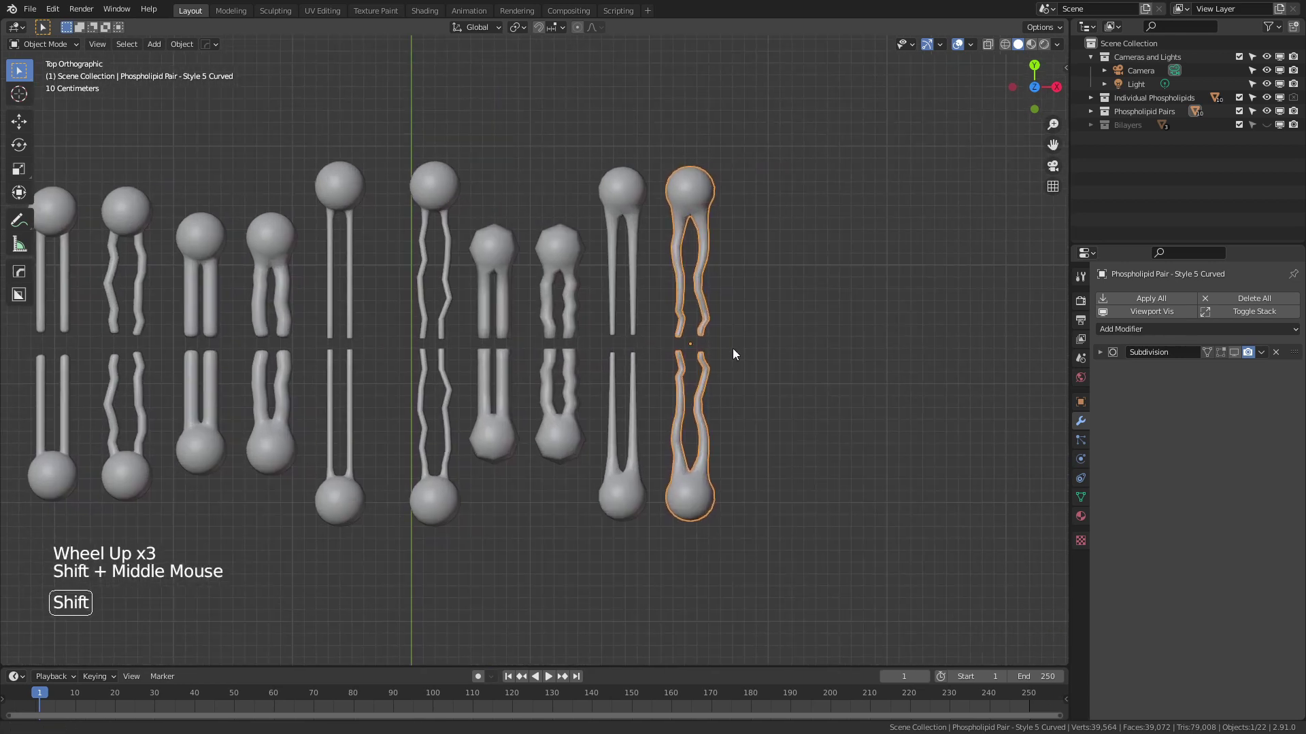
Step: Inspect the pair in Edit Mode, return to Object Mode and orbit to a perspective angle
{"action": "key", "text": "Tab"}
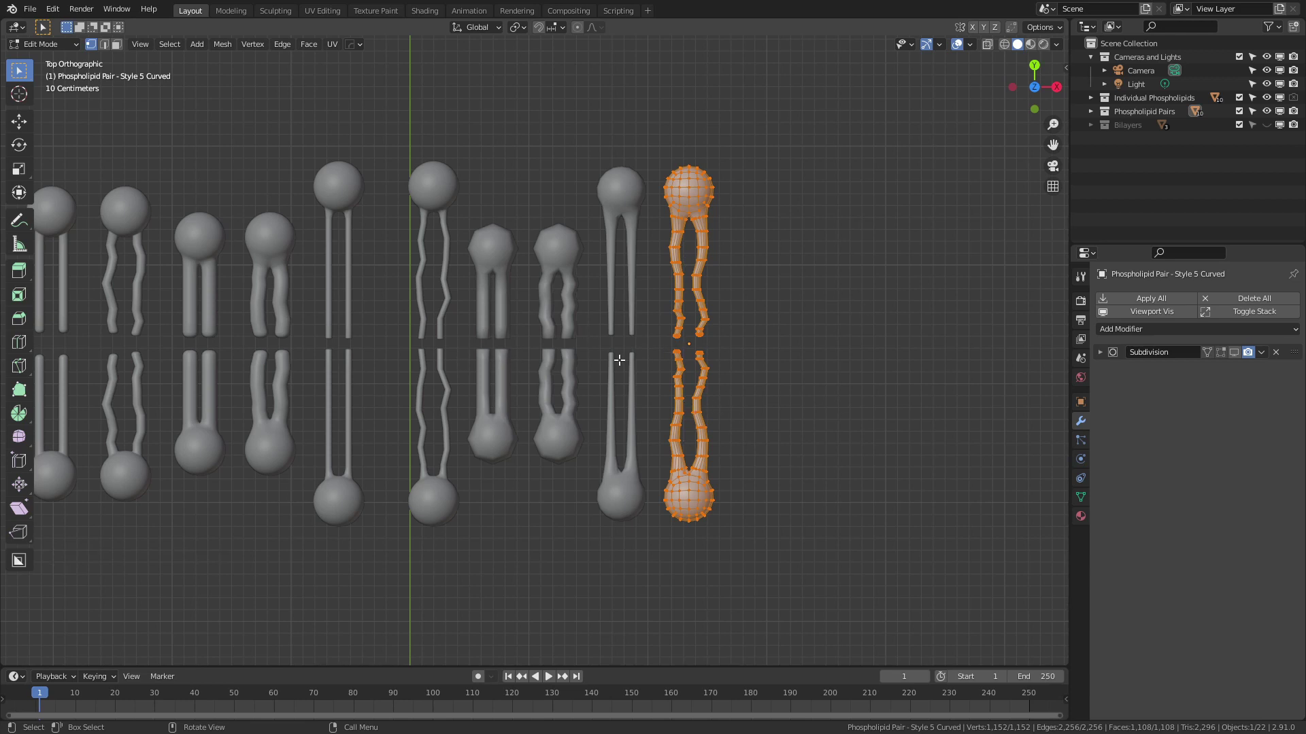
{"action": "key", "text": "Tab"}
{"action": "scroll", "coordinate": [607, 354], "scroll_direction": "down", "scroll_amount": 2}
{"action": "scroll", "coordinate": [608, 354], "scroll_direction": "down", "scroll_amount": 1}
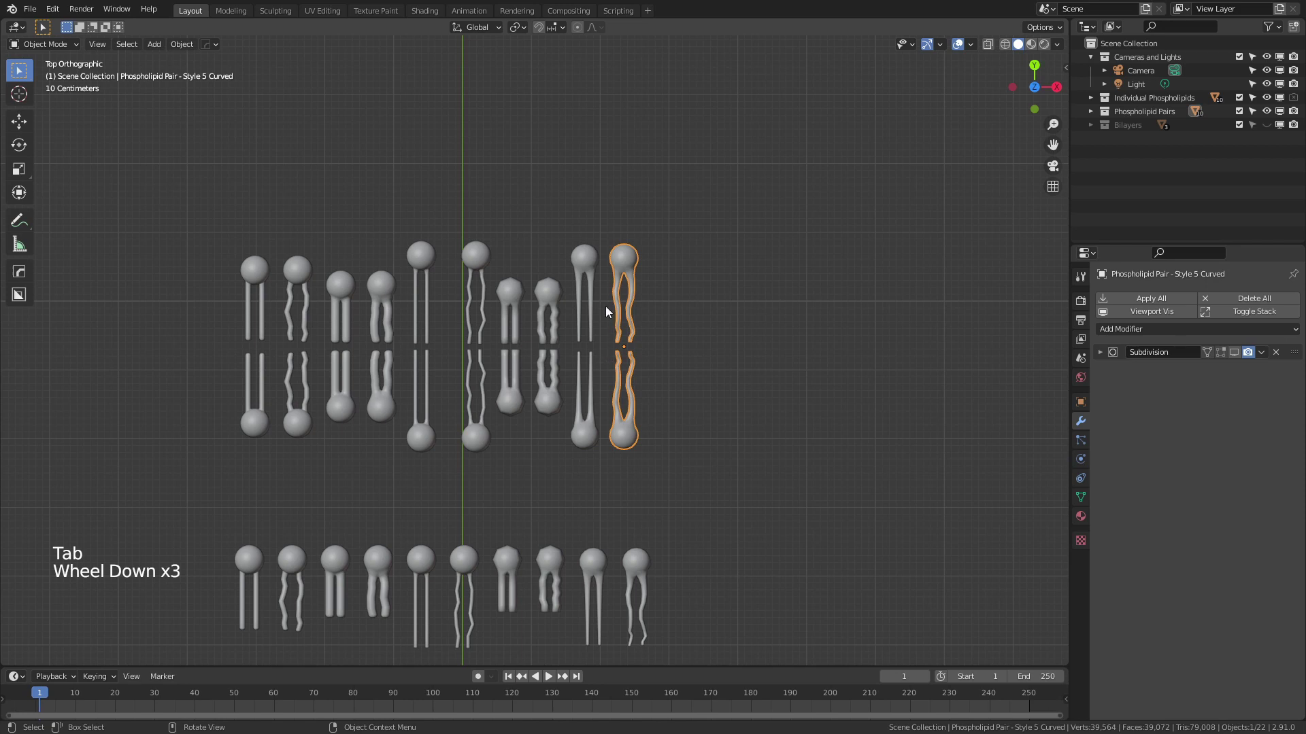
{"action": "middle_click_drag", "start_coordinate": [732, 166], "coordinate": [646, 428], "text": "shift"}
{"action": "scroll", "coordinate": [649, 71], "scroll_direction": "down", "scroll_amount": 1}
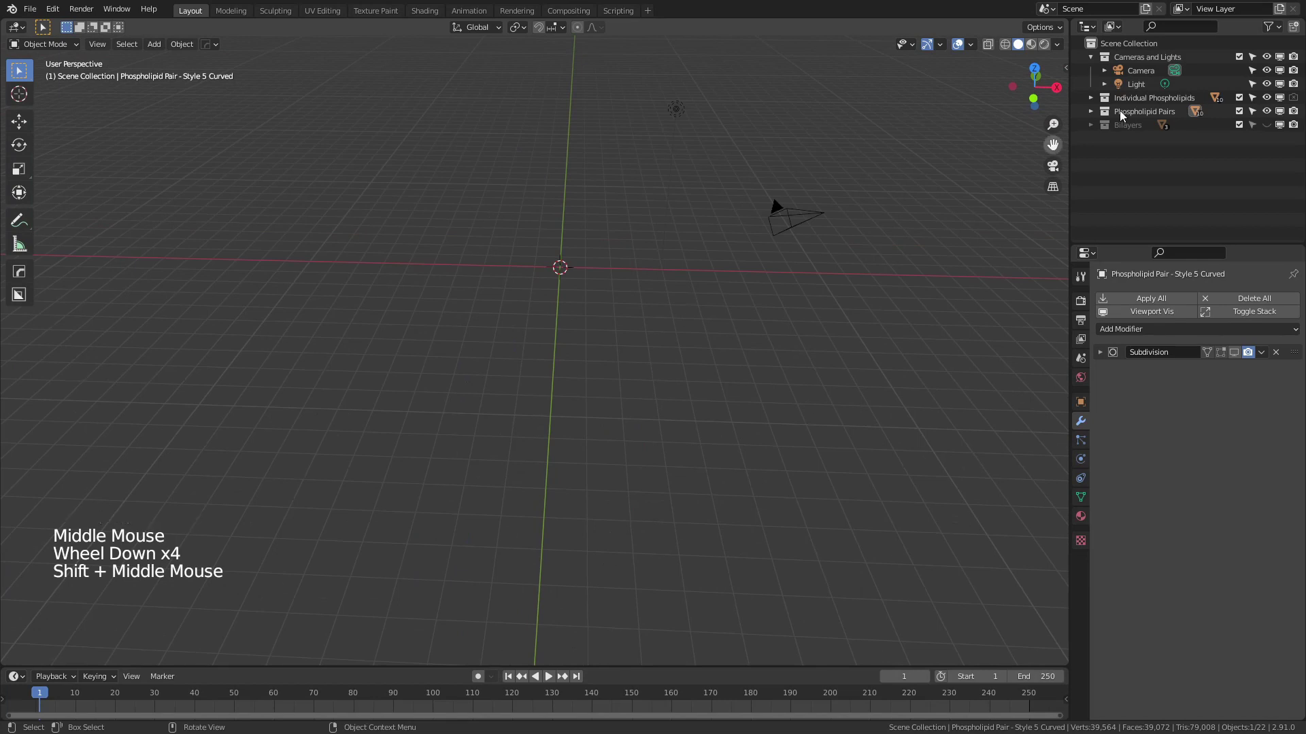
{"action": "left_click", "coordinate": [1266, 126]}
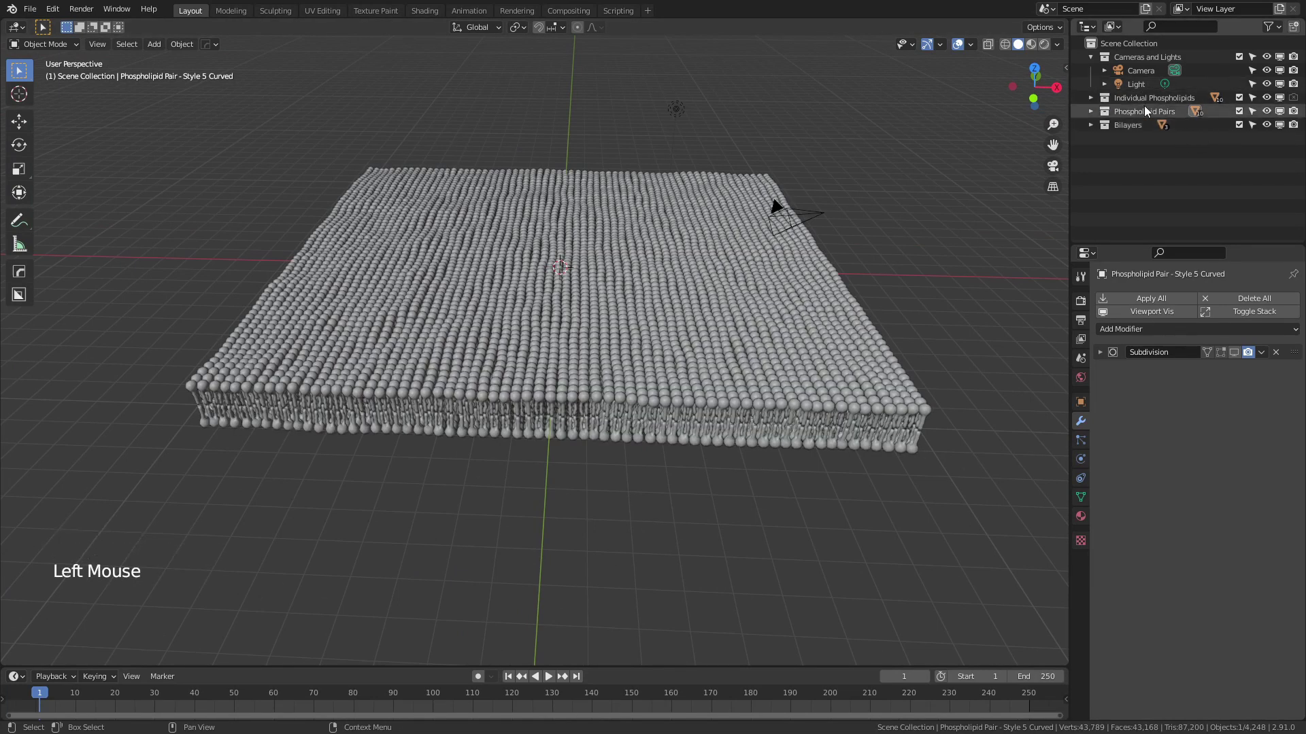
{"action": "left_click", "coordinate": [1091, 98]}
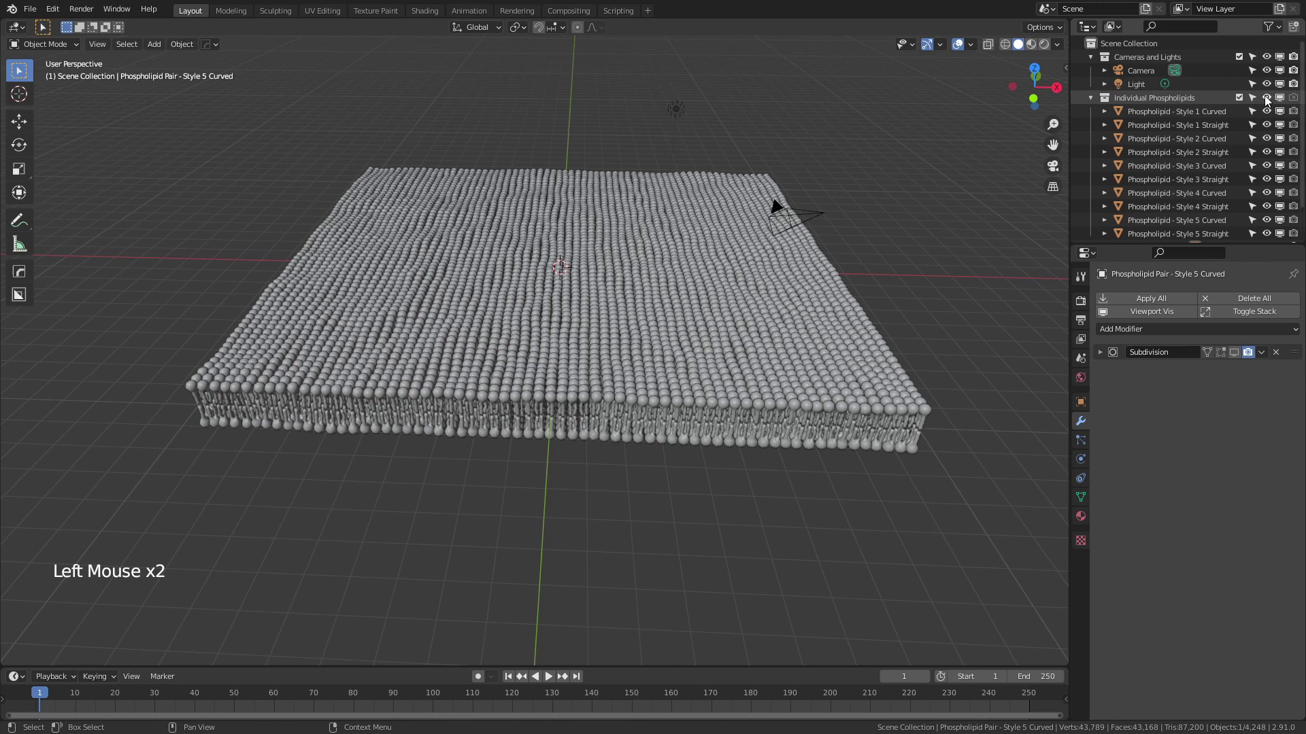
{"action": "left_click", "coordinate": [1092, 98]}
{"action": "left_click", "coordinate": [1091, 111]}
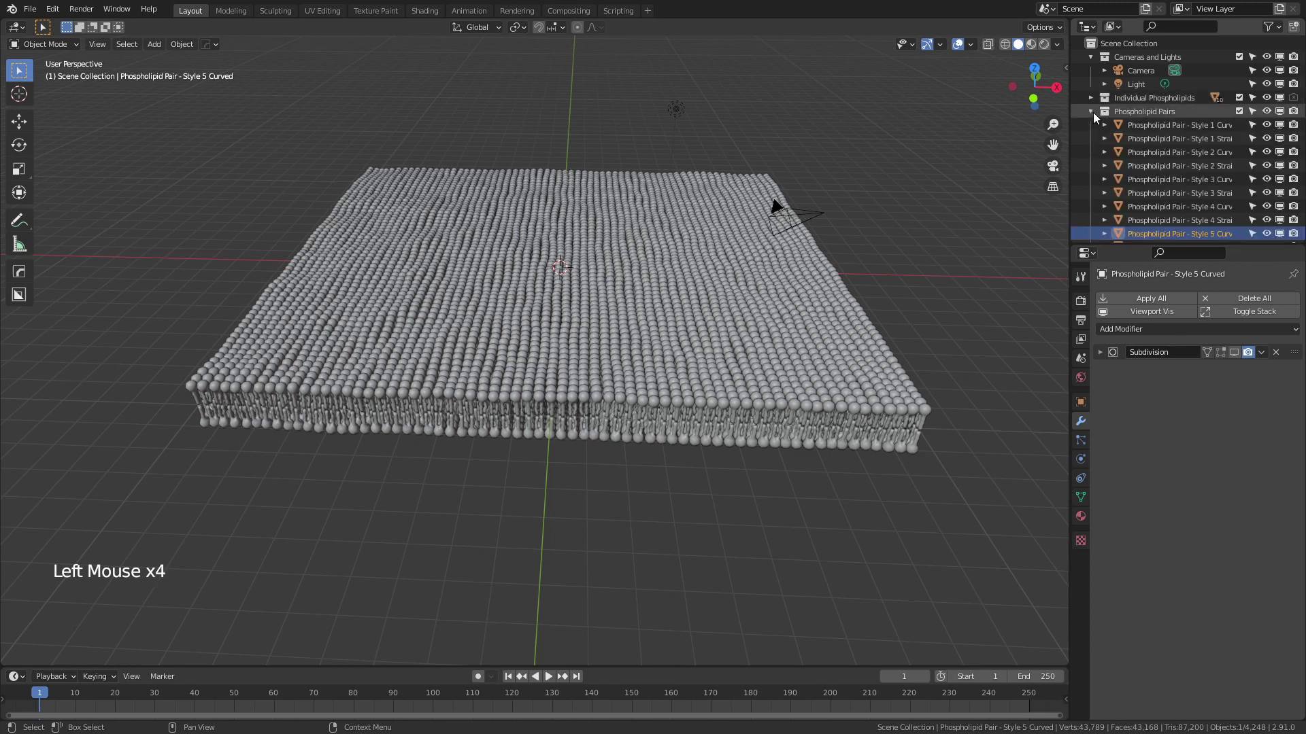
{"action": "left_click", "coordinate": [1092, 111]}
{"action": "left_click", "coordinate": [1266, 98]}
{"action": "left_click", "coordinate": [1266, 98]}
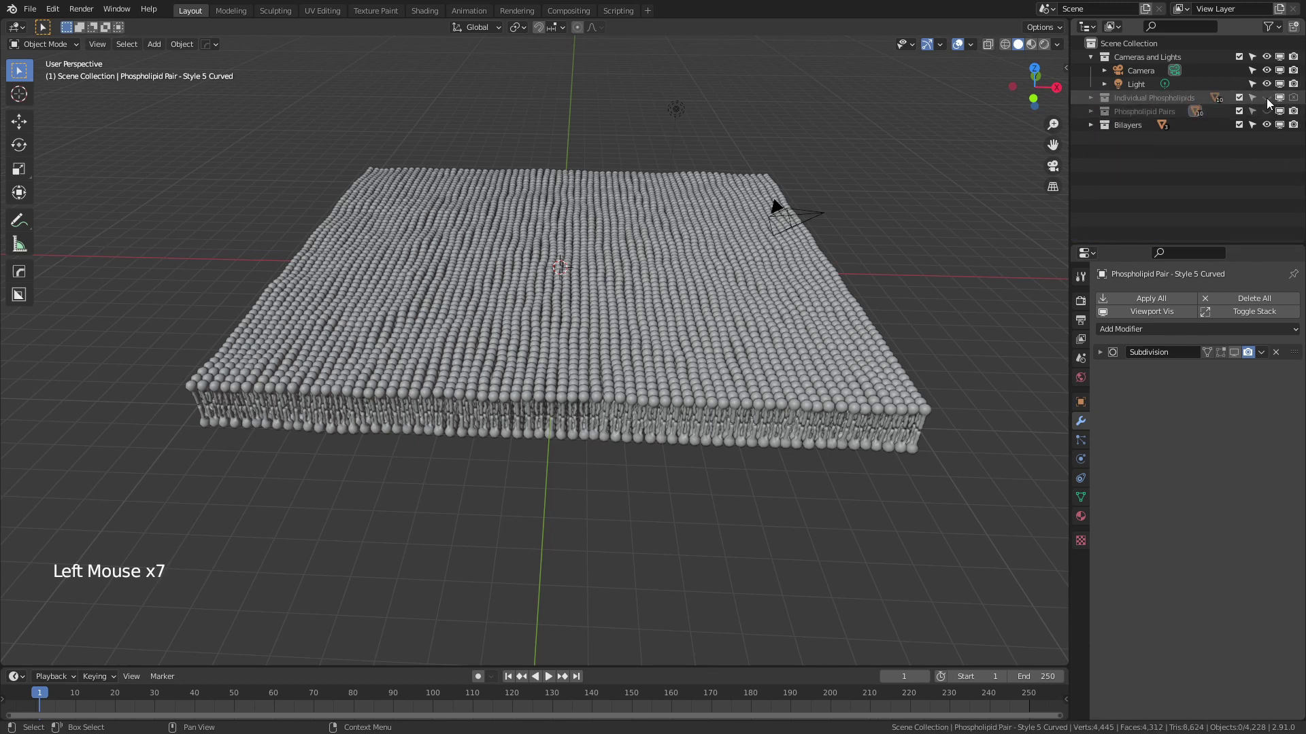
{"action": "left_click", "coordinate": [1267, 112]}
{"action": "left_click", "coordinate": [1267, 112]}
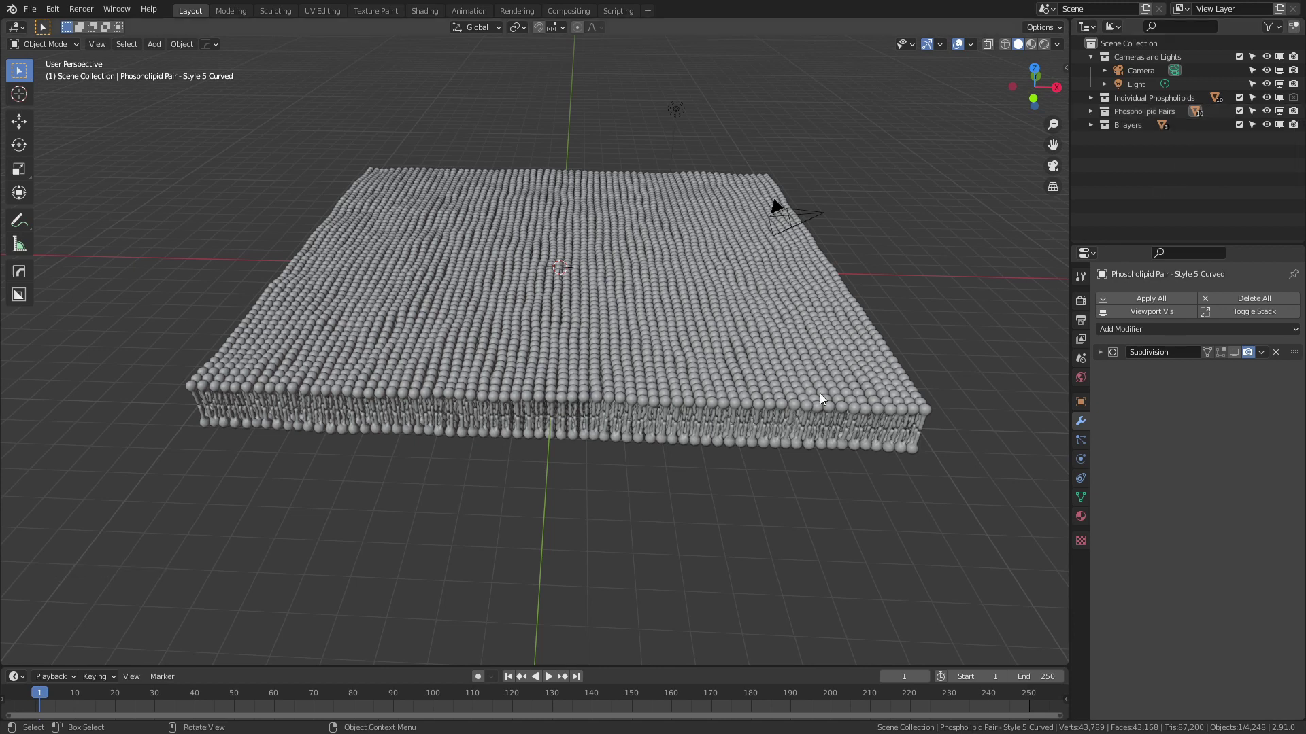
{"action": "scroll", "coordinate": [647, 385], "scroll_direction": "down", "scroll_amount": 3}
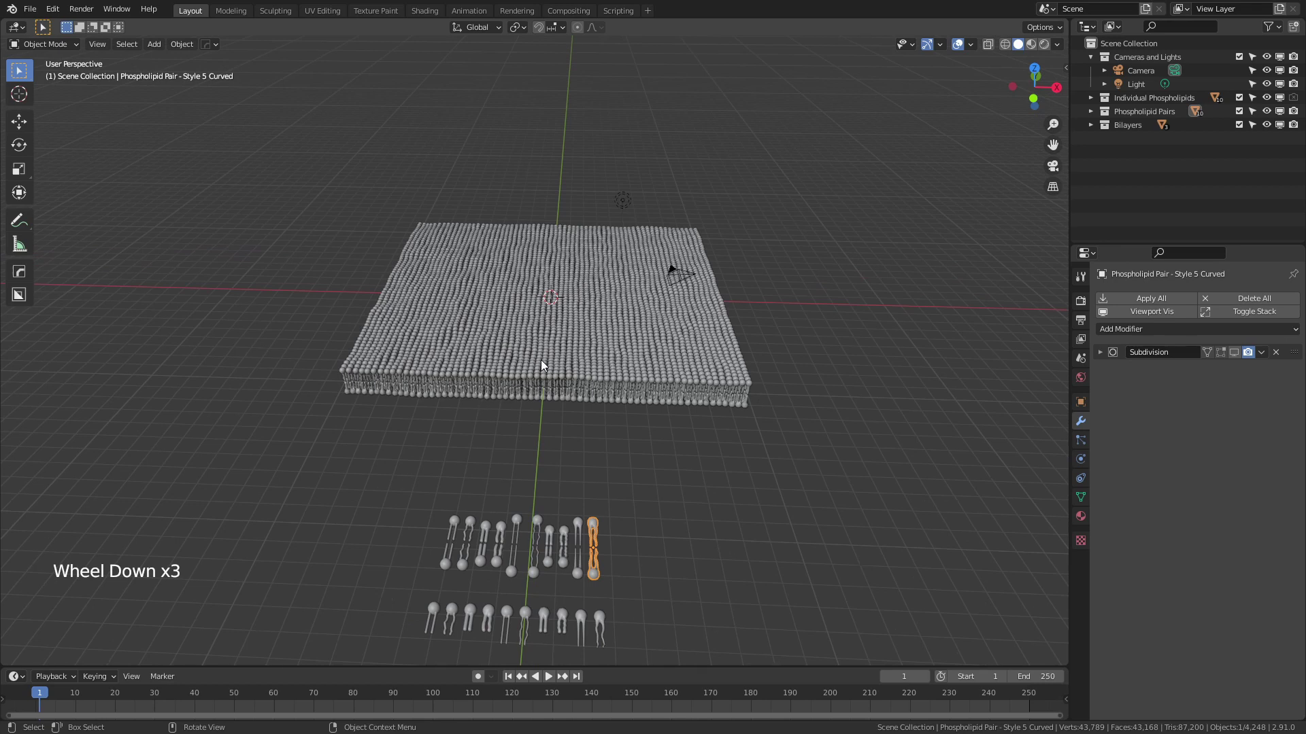
{"action": "scroll", "coordinate": [657, 316], "scroll_direction": "up", "scroll_amount": 5}
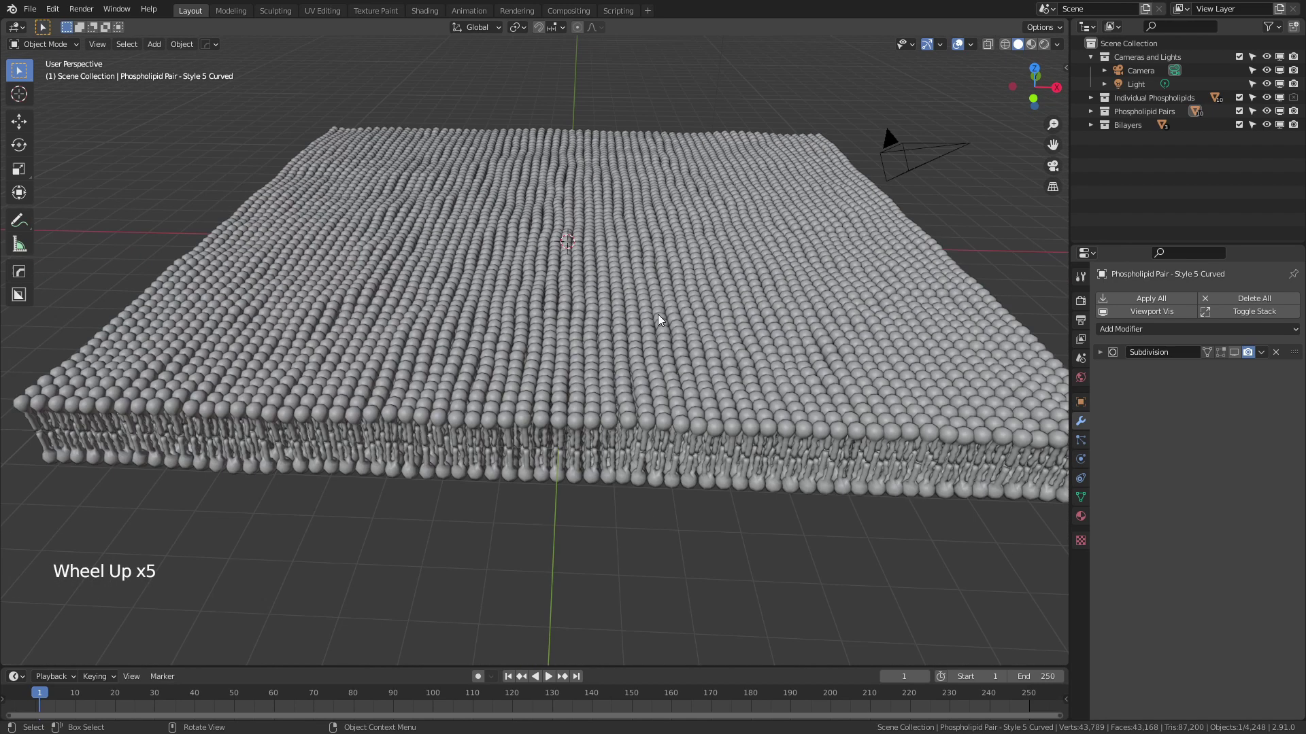
Step: Expand Bilayers, hide High Density, and show then hide the Low and Medium Density Bilayers in turn
{"action": "left_click", "coordinate": [1091, 126]}
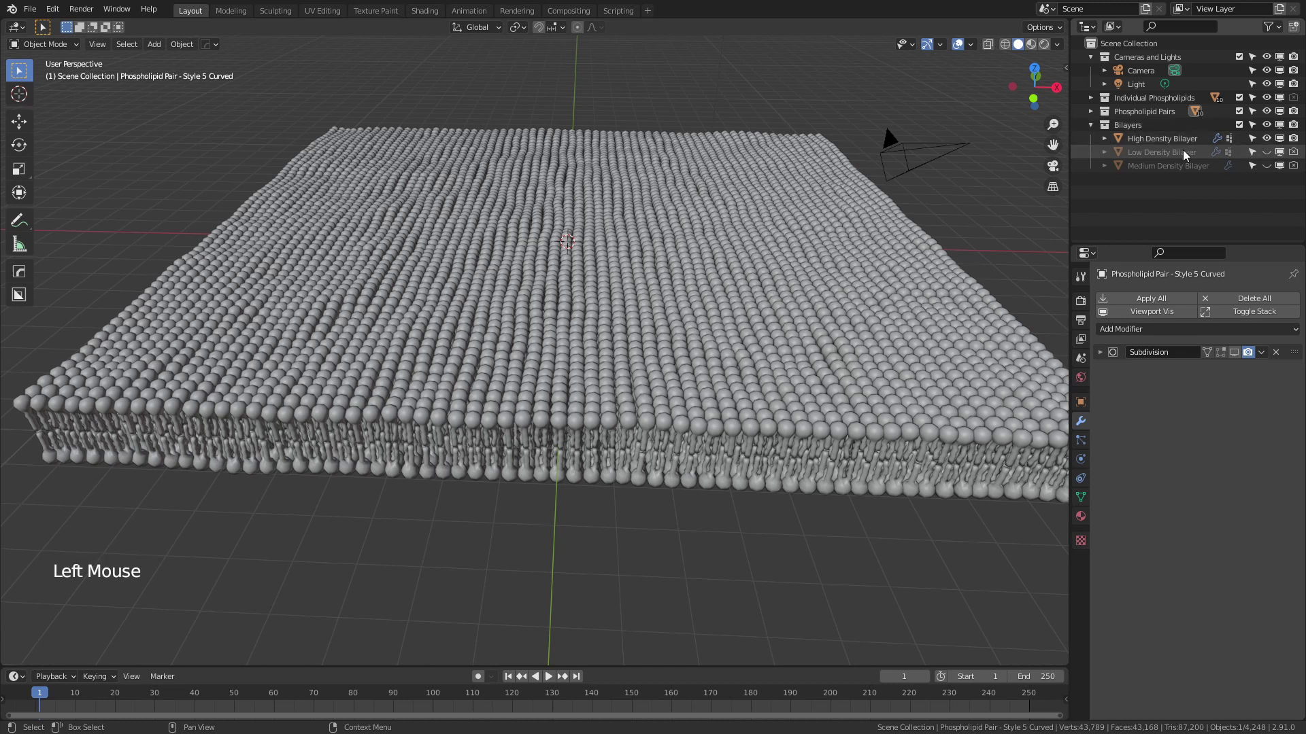
{"action": "left_click", "coordinate": [1266, 138]}
{"action": "left_click", "coordinate": [1267, 151]}
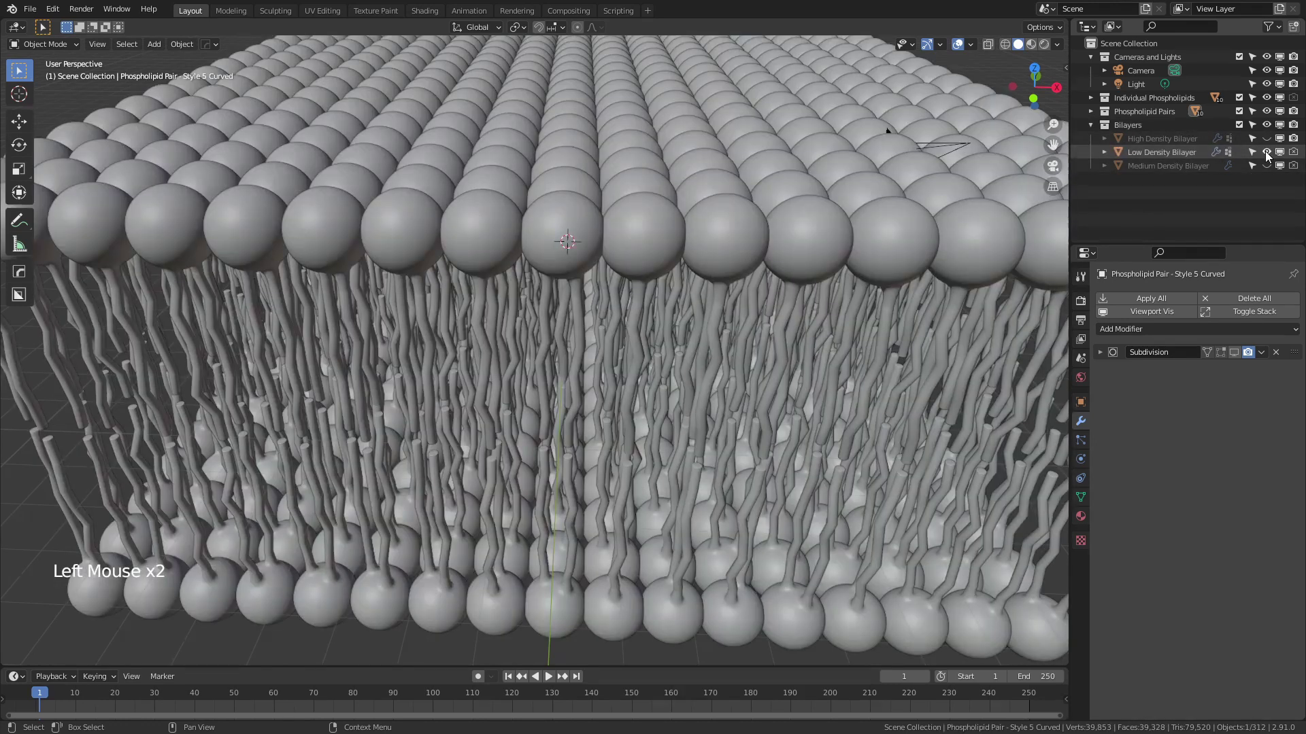
{"action": "scroll", "coordinate": [1280, 164], "scroll_direction": "down", "scroll_amount": 1}
{"action": "scroll", "coordinate": [557, 348], "scroll_direction": "down", "scroll_amount": 2}
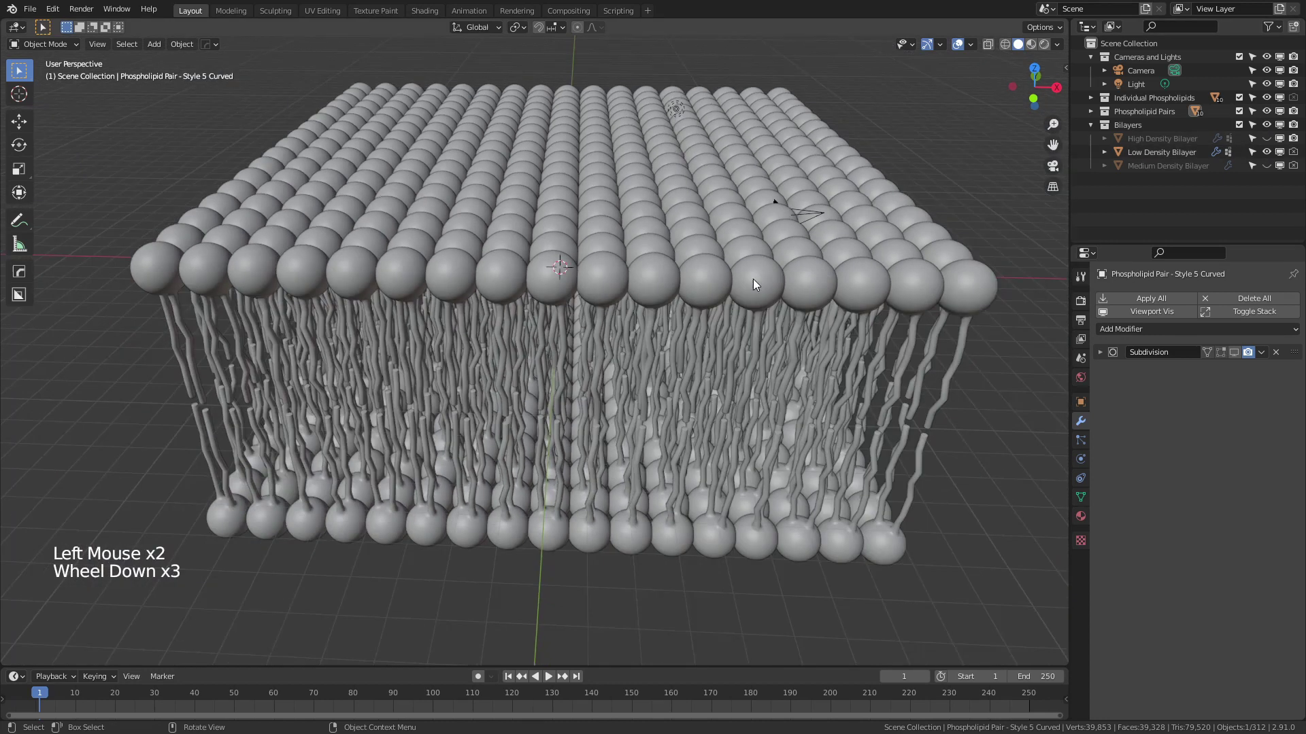
{"action": "left_click", "coordinate": [1266, 151]}
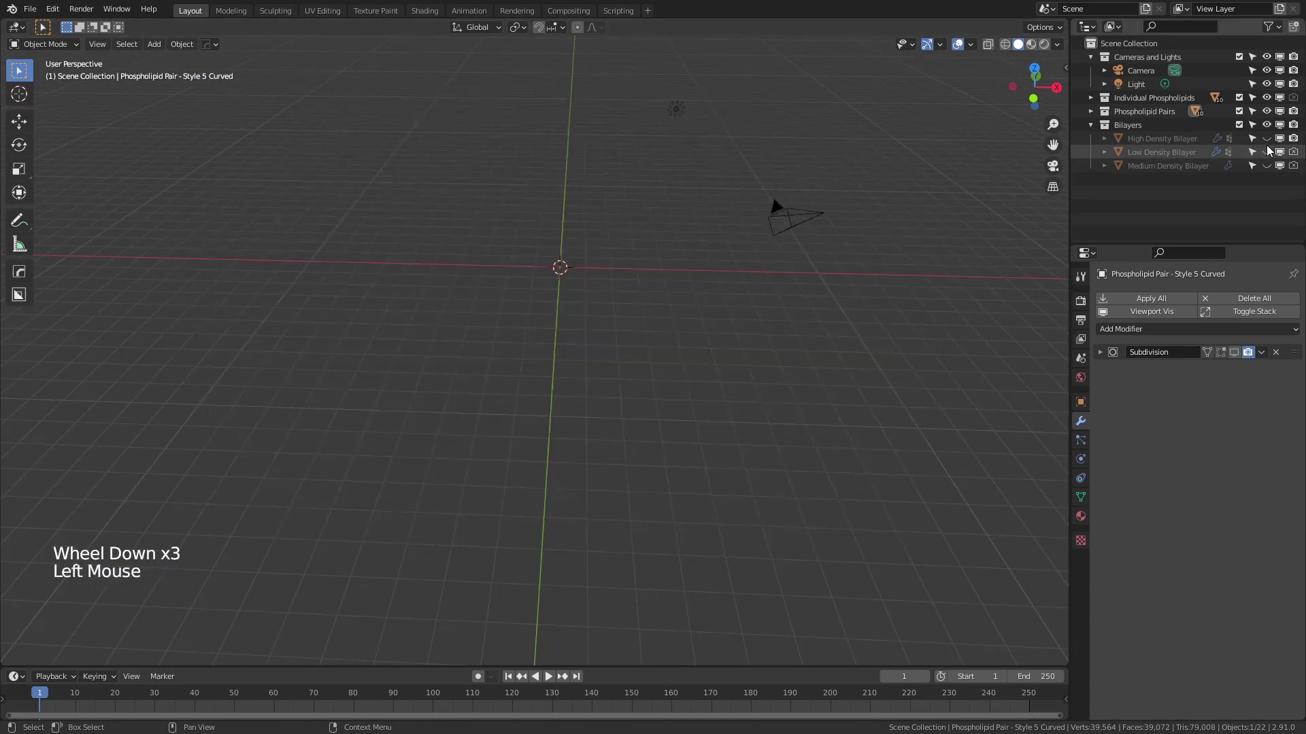
{"action": "left_click", "coordinate": [1267, 165]}
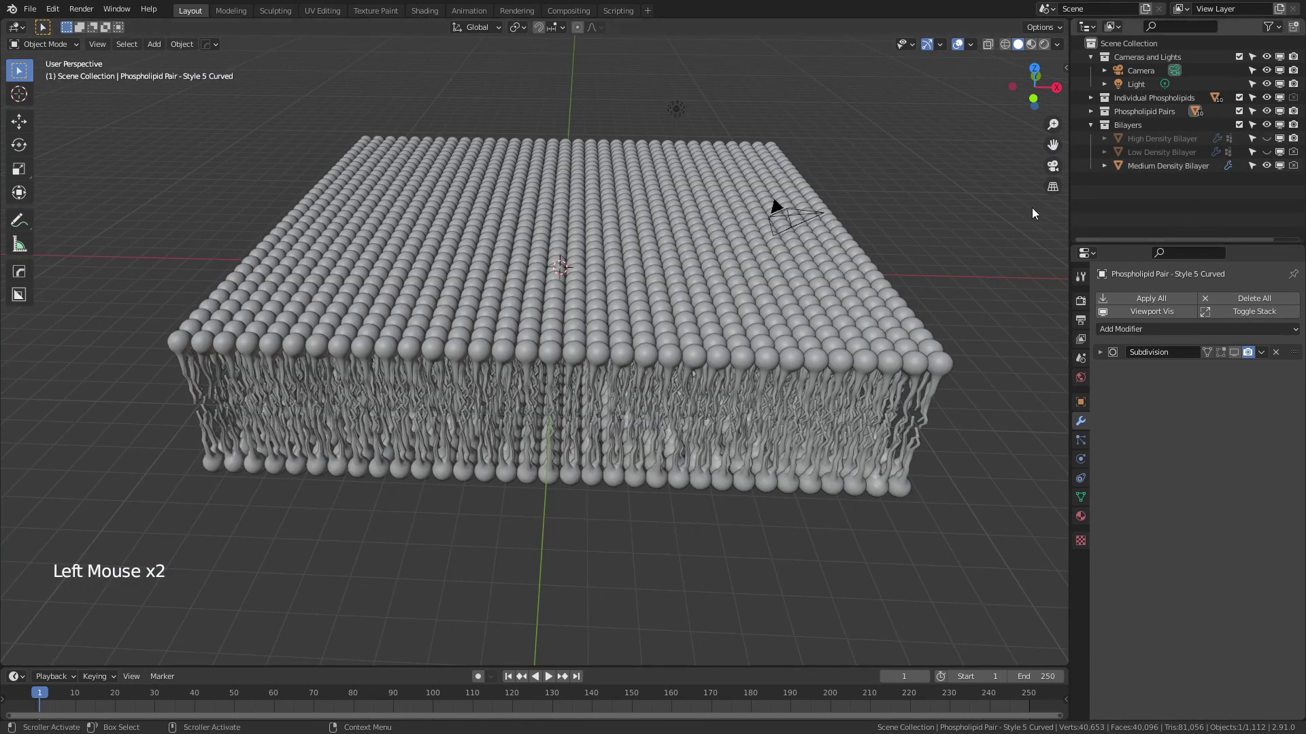
{"action": "left_click", "coordinate": [1267, 166]}
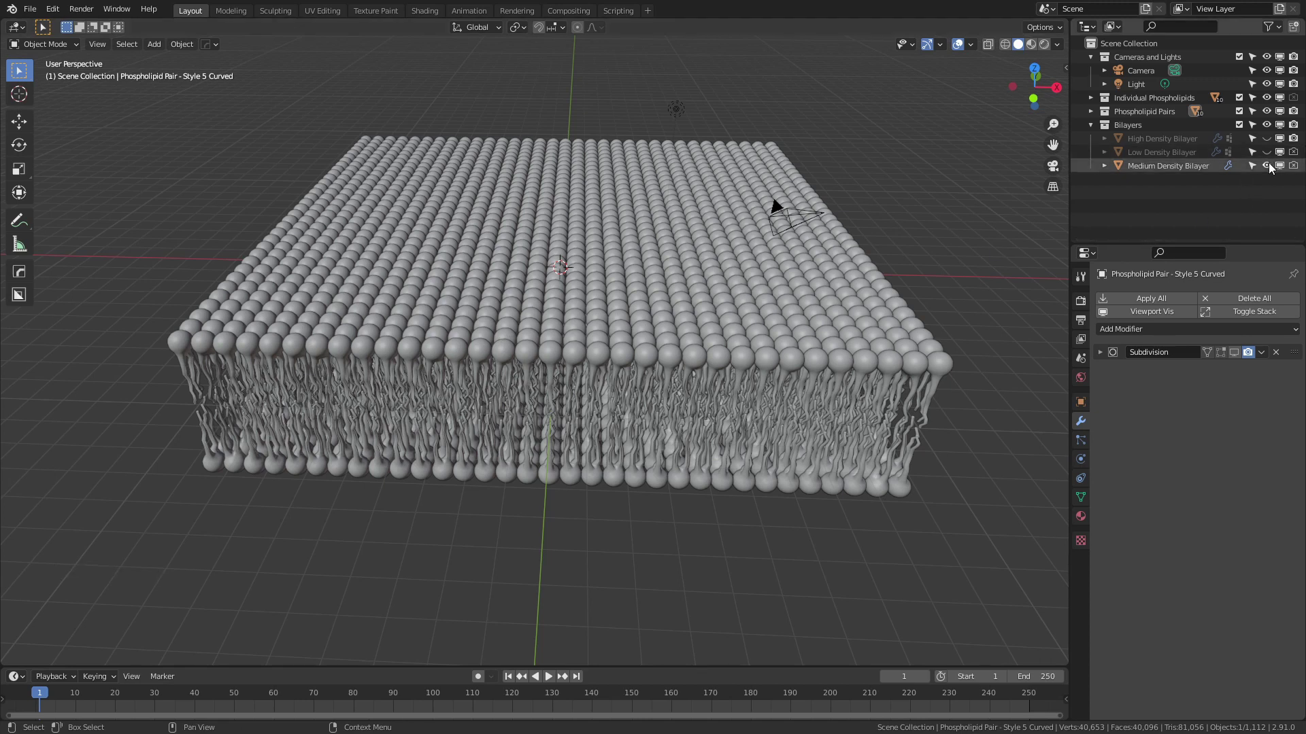
Step: Show and select the High Density Bilayer, then collapse its Displace and mesh_particles panels
{"action": "left_click", "coordinate": [1266, 138]}
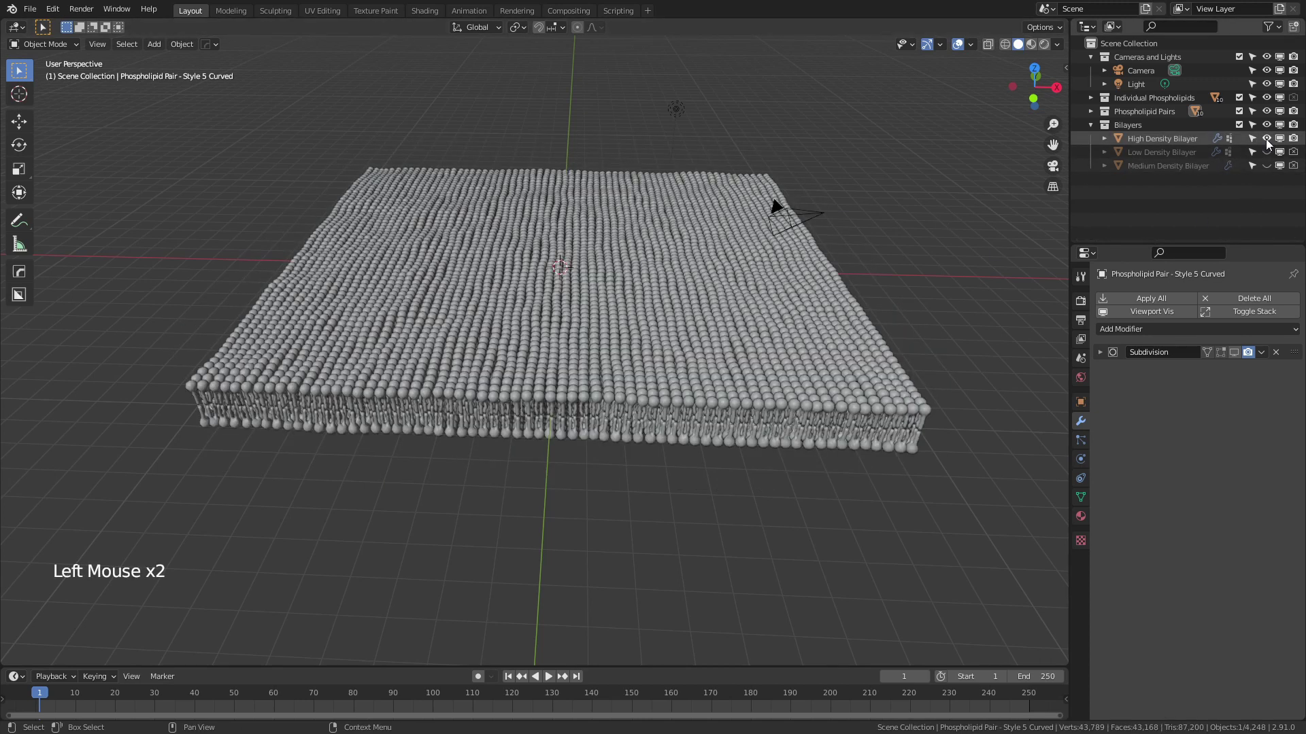
{"action": "left_click", "coordinate": [1137, 138]}
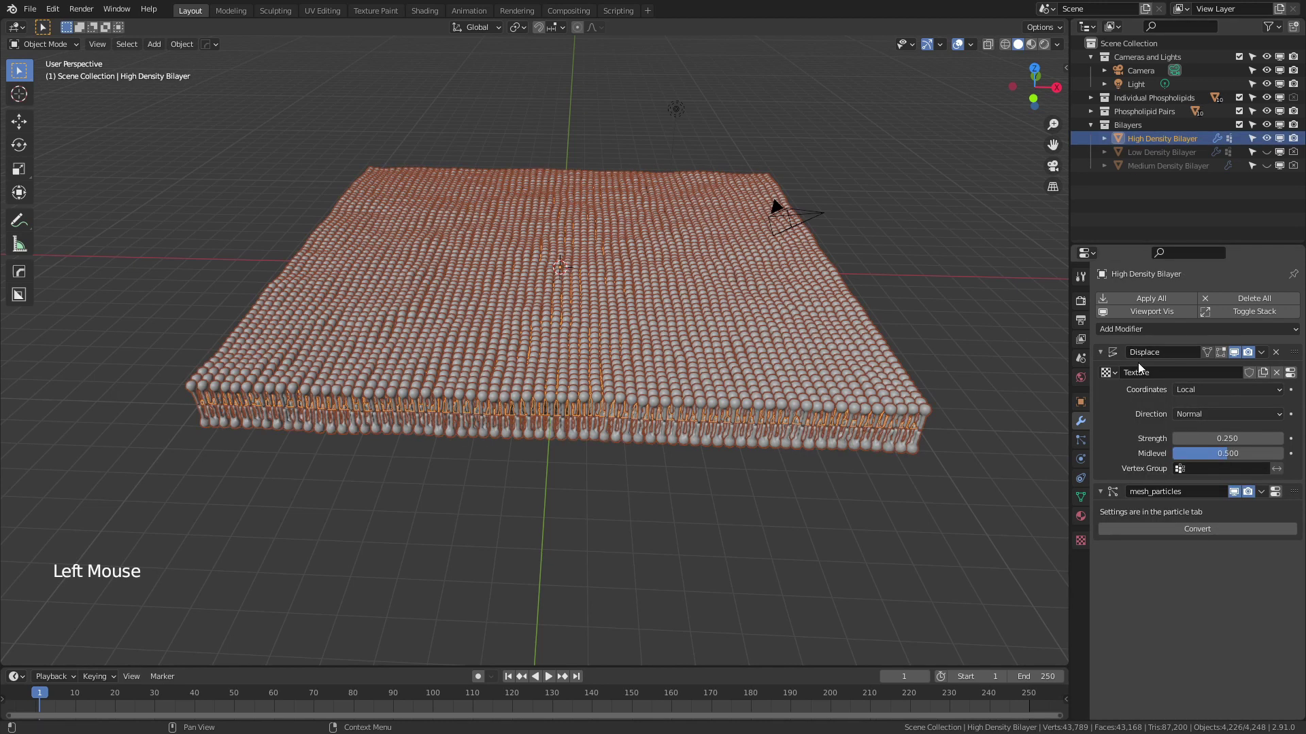
{"action": "scroll", "coordinate": [822, 361], "scroll_direction": "up", "scroll_amount": 3}
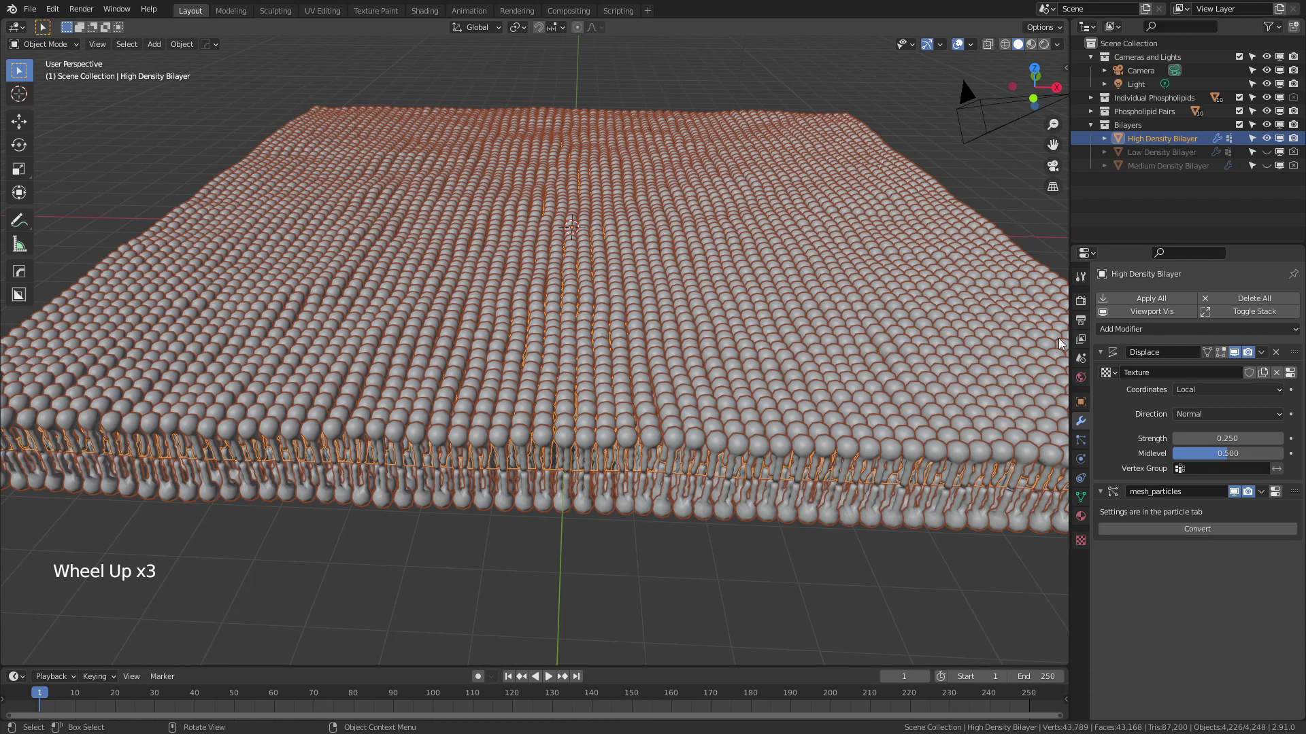
{"action": "left_click", "coordinate": [1101, 351]}
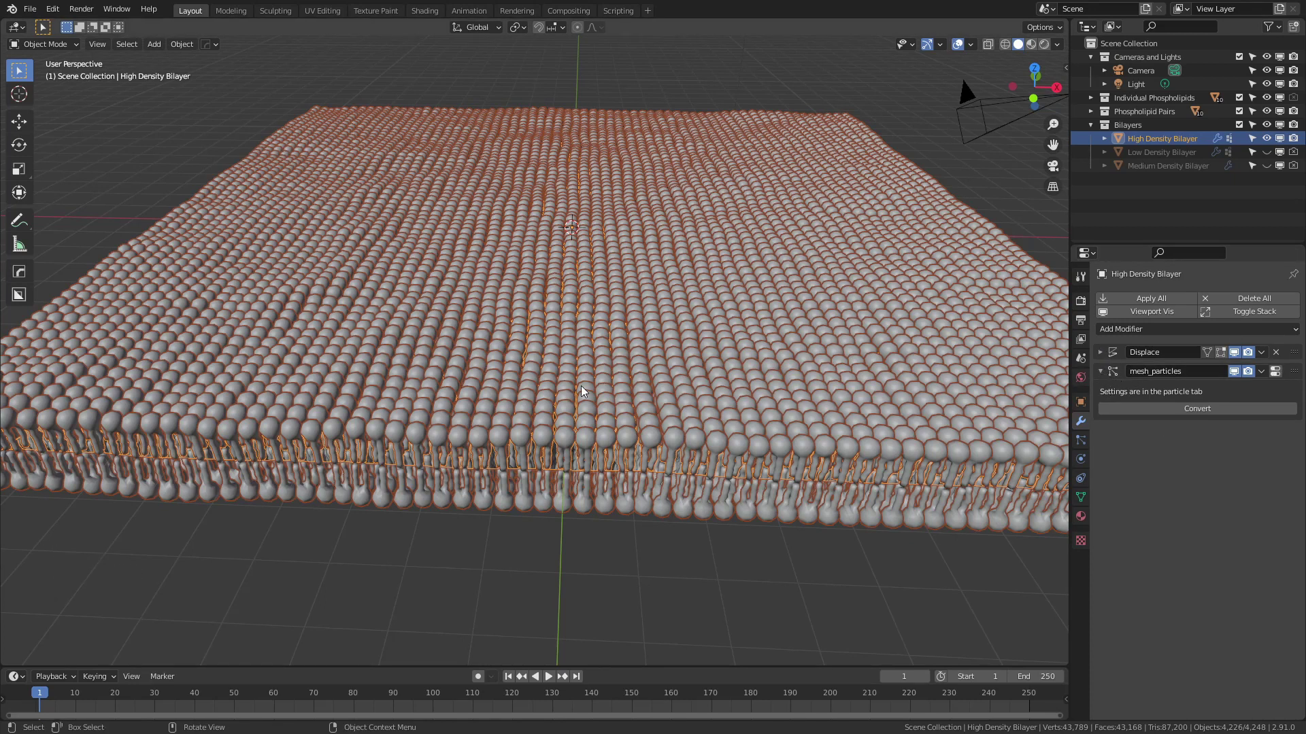
{"action": "left_click", "coordinate": [1101, 371]}
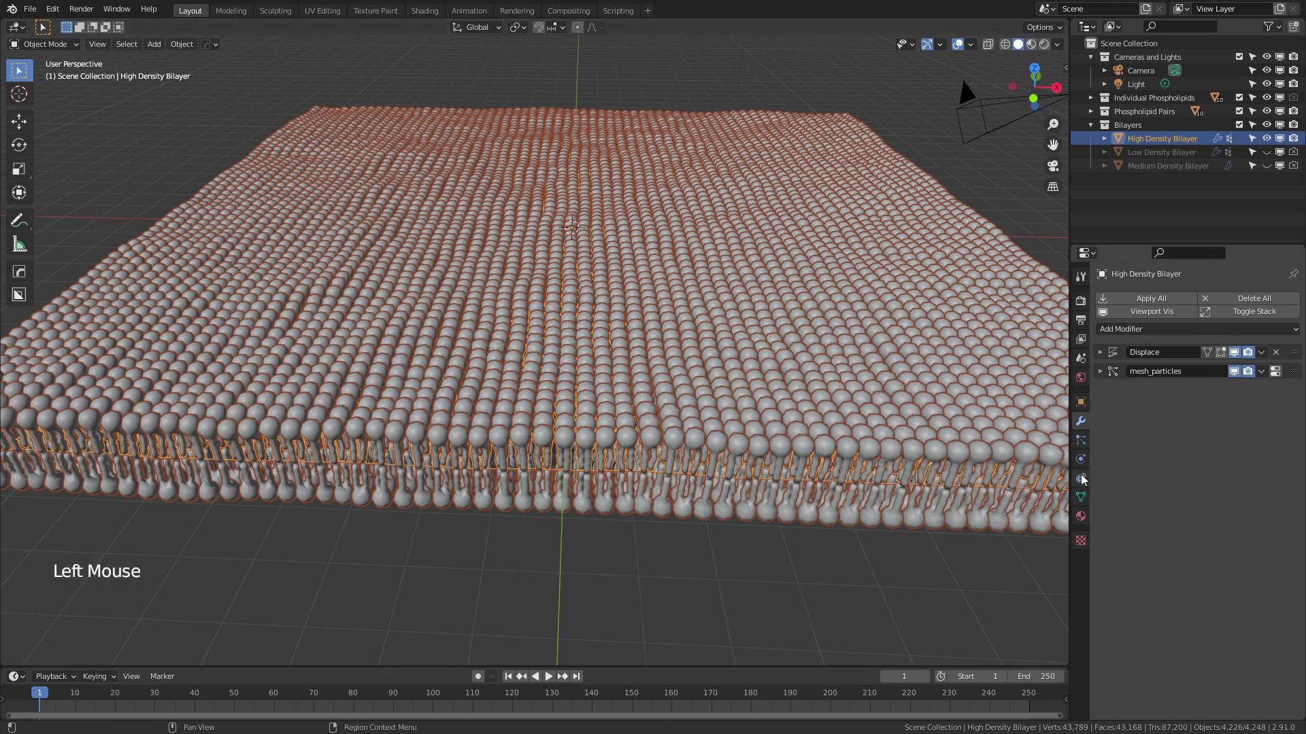
Step: In the 4225-particle hair settings, change rotation Phase from 0.112 to 0.118 and collapse Rotation
{"action": "left_click", "coordinate": [1081, 440]}
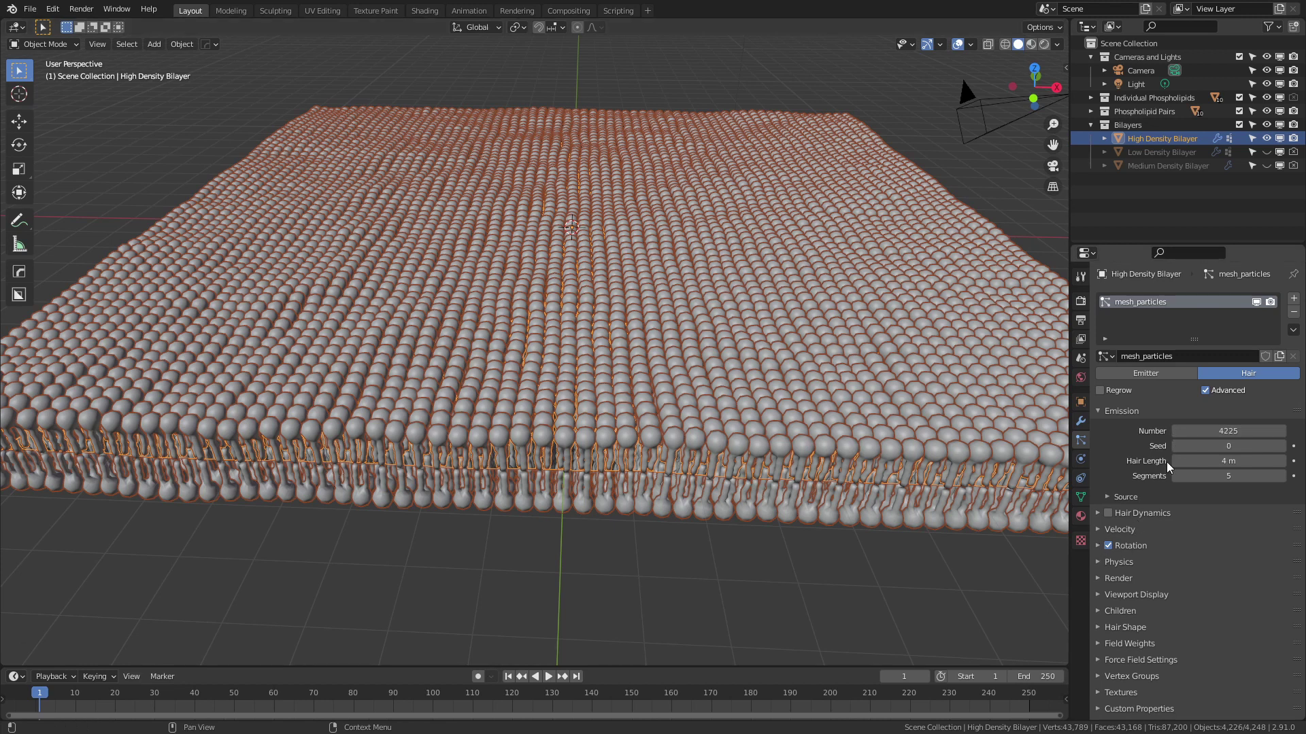
{"action": "left_click", "coordinate": [1102, 547]}
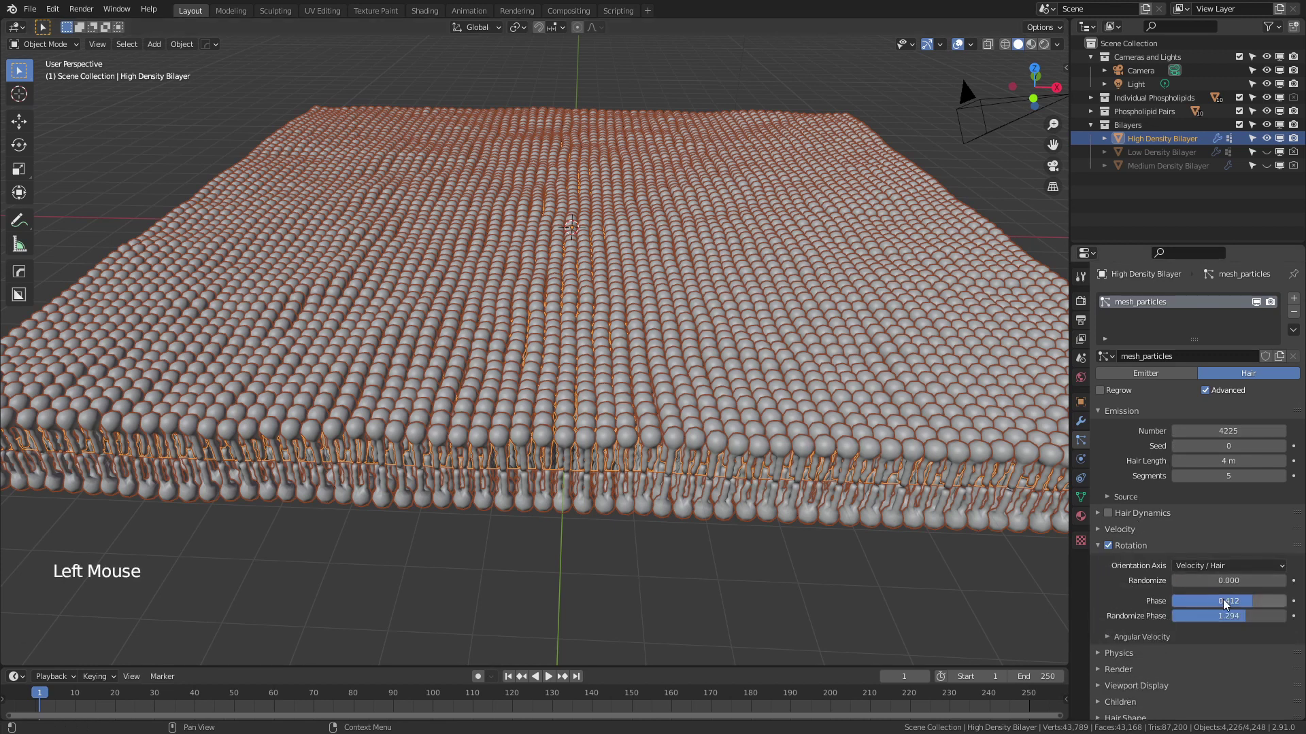
{"action": "mouse_move", "coordinate": [1224, 603]}
{"action": "left_mouse_down"}
{"action": "mouse_move", "coordinate": [1226, 615]}
{"action": "mouse_move", "coordinate": [1240, 601]}
{"action": "left_mouse_up"}
{"action": "left_click", "coordinate": [1104, 546]}
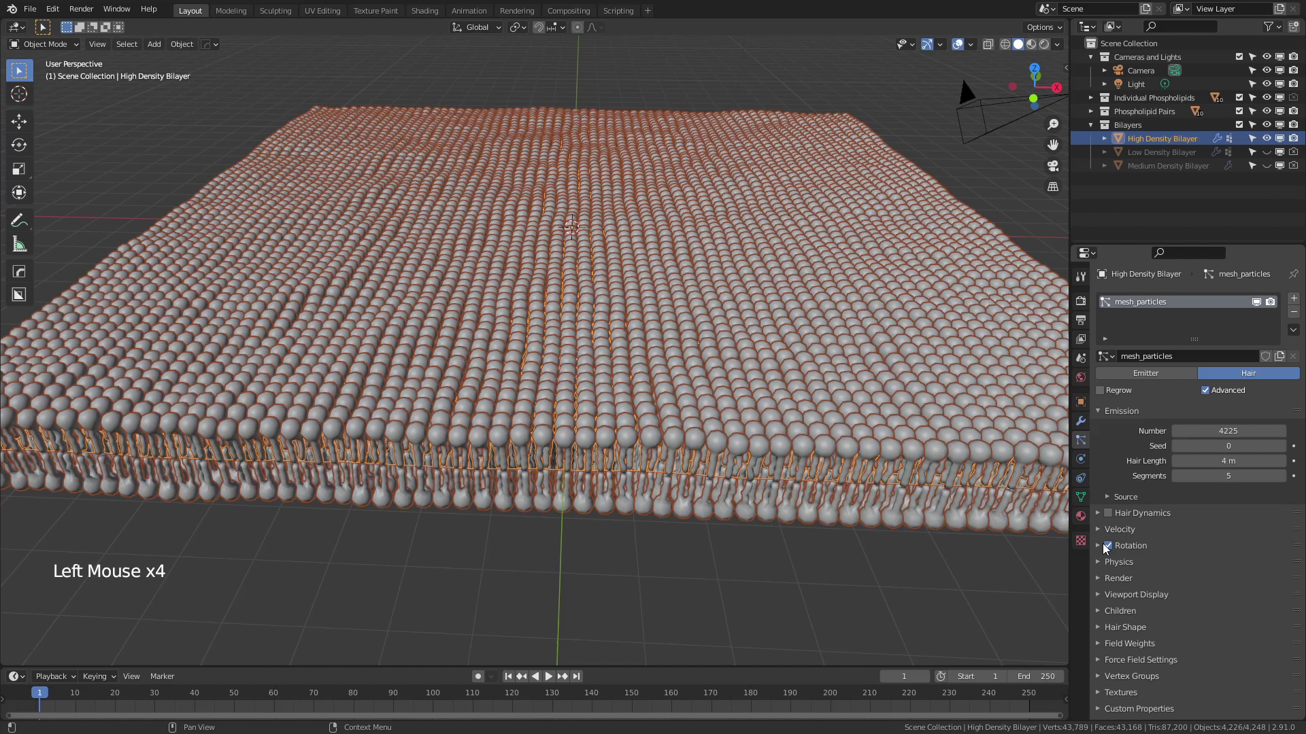
{"action": "scroll", "coordinate": [1157, 529], "scroll_direction": "down", "scroll_amount": 1}
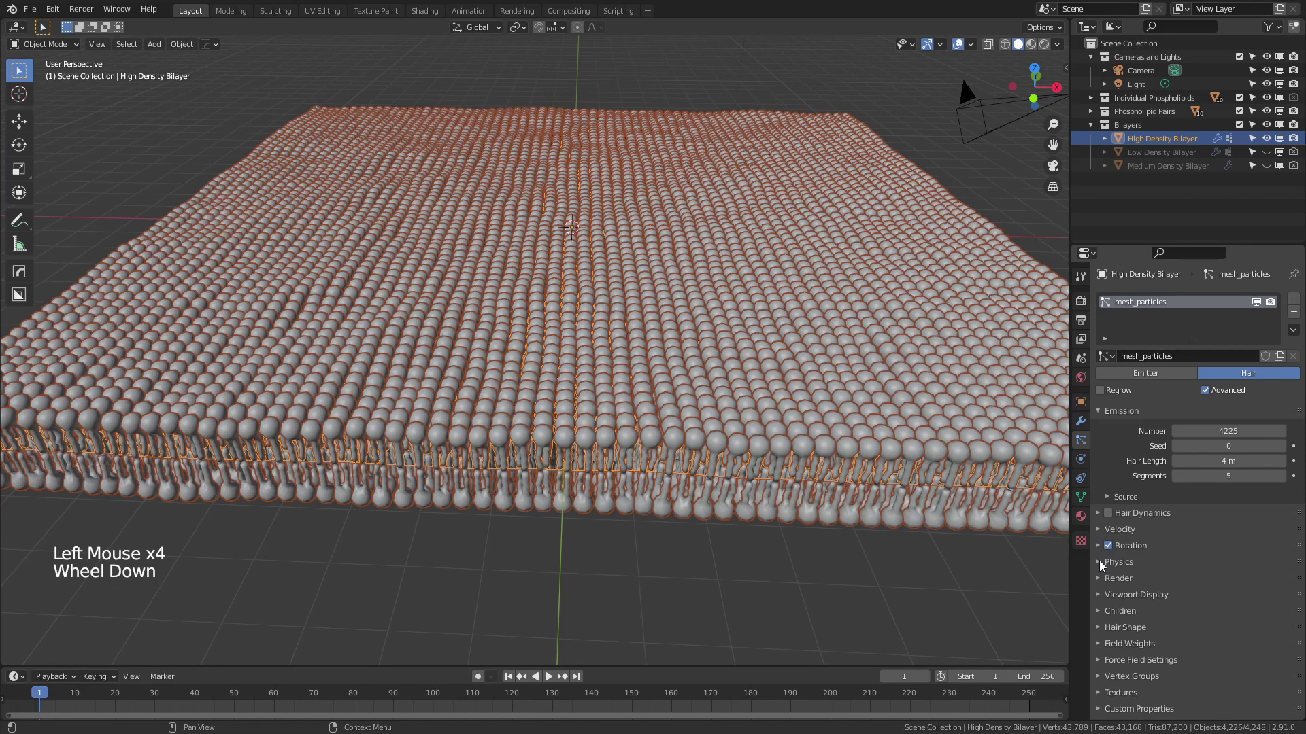
{"action": "left_click", "coordinate": [1097, 577]}
Step: Check the Render As options (objects at scale 0.200), reframe the membrane and deselect the bilayer
{"action": "scroll", "coordinate": [1180, 597], "scroll_direction": "down", "scroll_amount": 3}
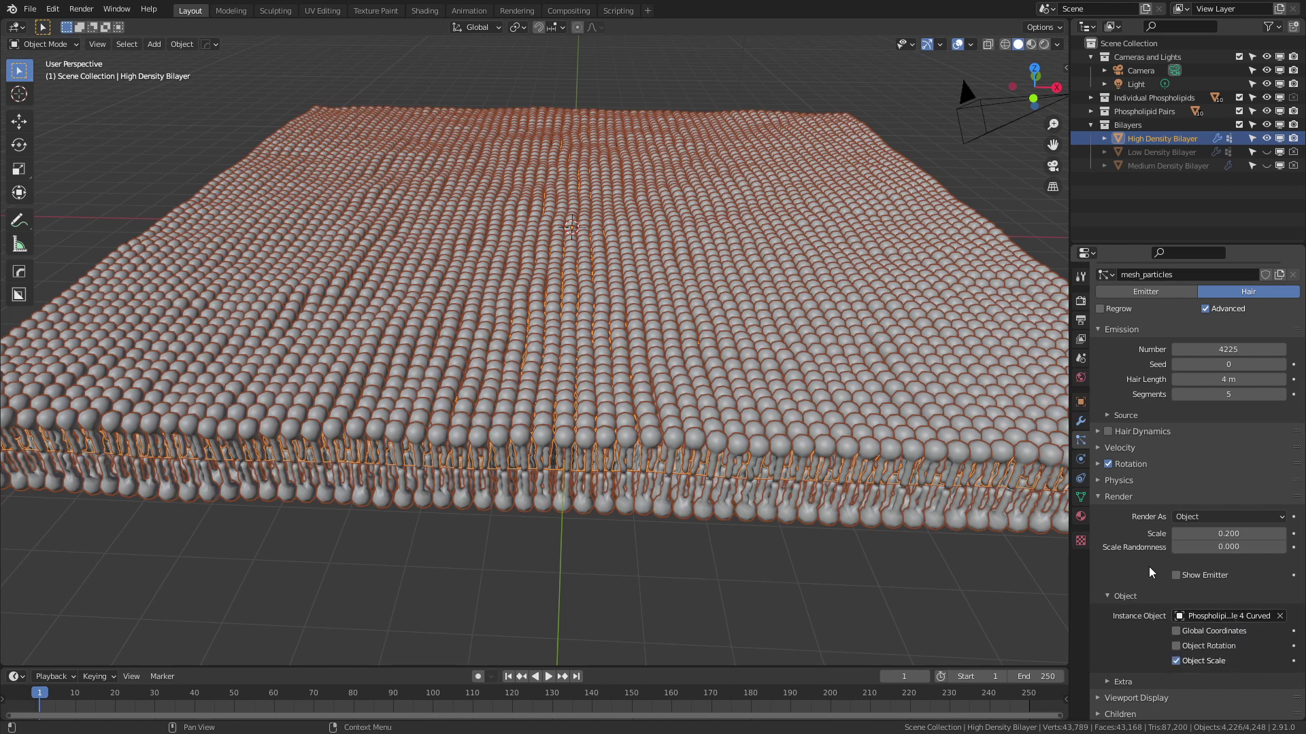
{"action": "scroll", "coordinate": [906, 541], "scroll_direction": "down", "scroll_amount": 4}
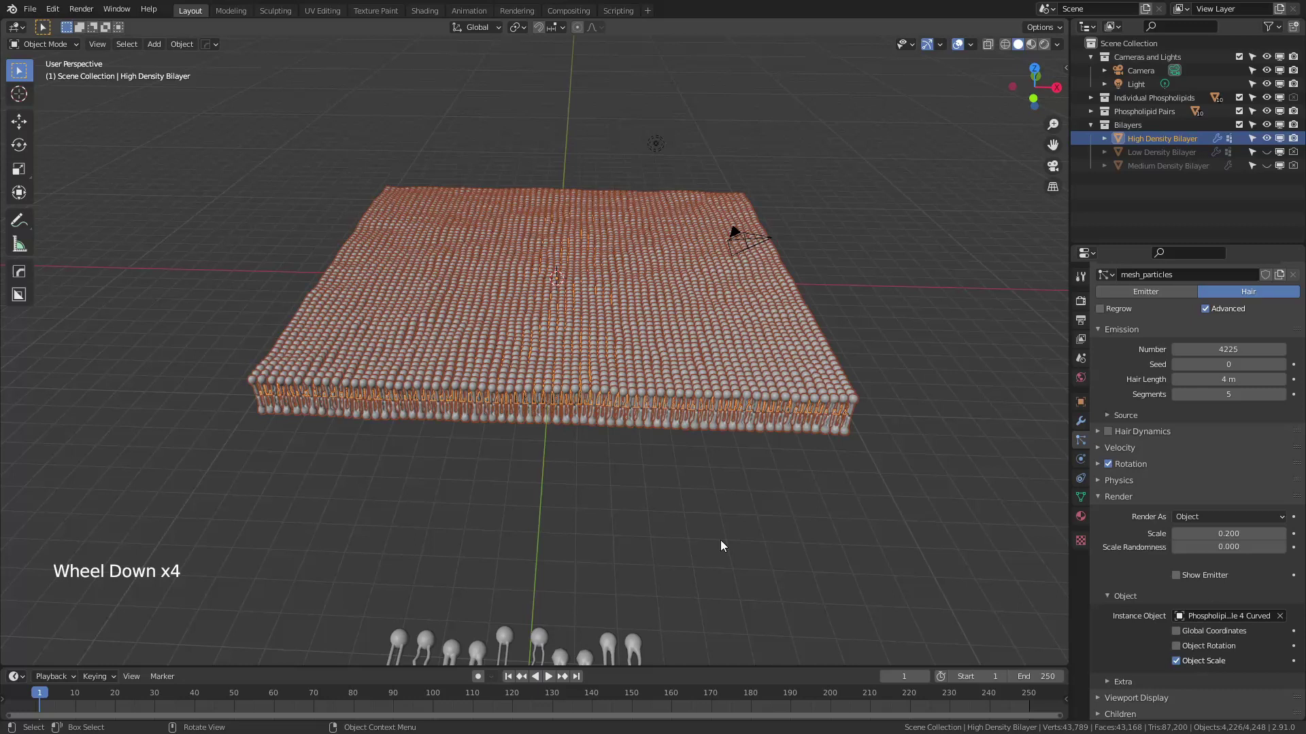
{"action": "middle_click_drag", "start_coordinate": [665, 525], "coordinate": [516, 428], "text": "shift"}
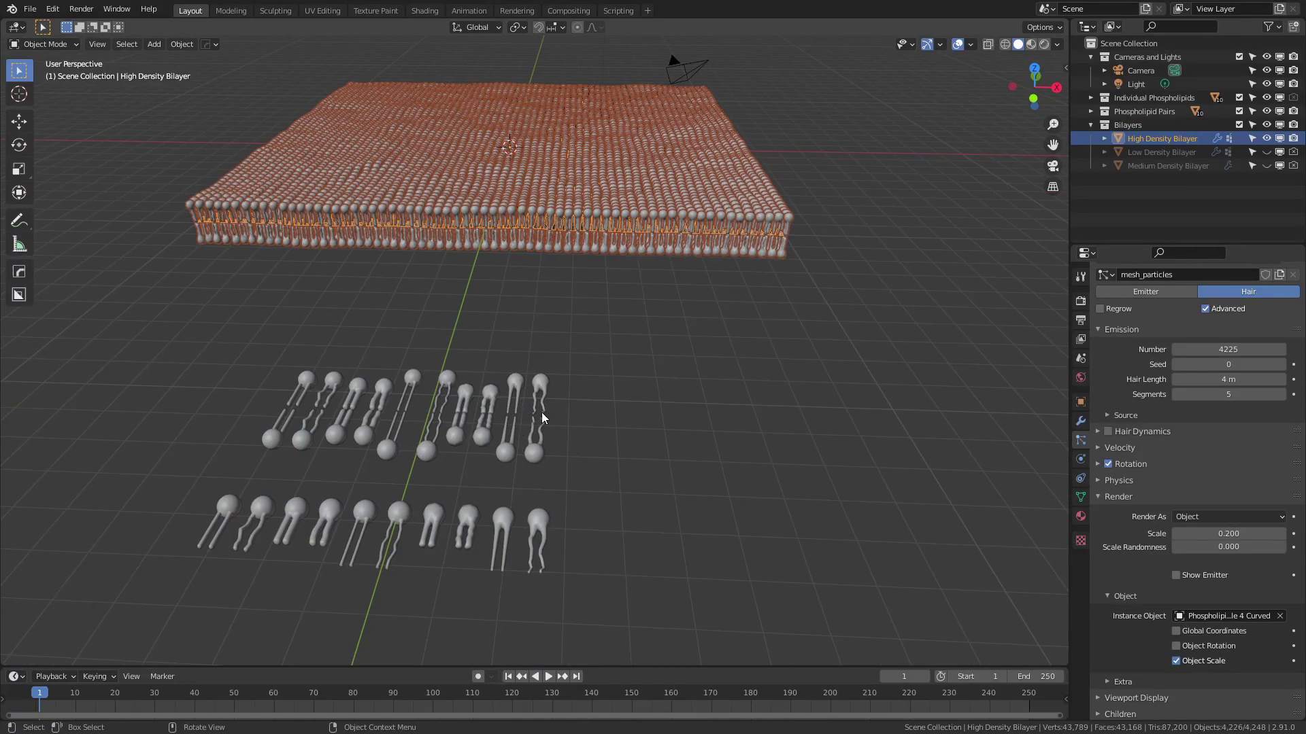
{"action": "left_click", "coordinate": [1185, 509]}
{"action": "middle_click_drag", "start_coordinate": [437, 283], "coordinate": [539, 457], "text": "shift"}
{"action": "scroll", "coordinate": [588, 522], "scroll_direction": "up", "scroll_amount": 2}
{"action": "left_click", "coordinate": [592, 501]}
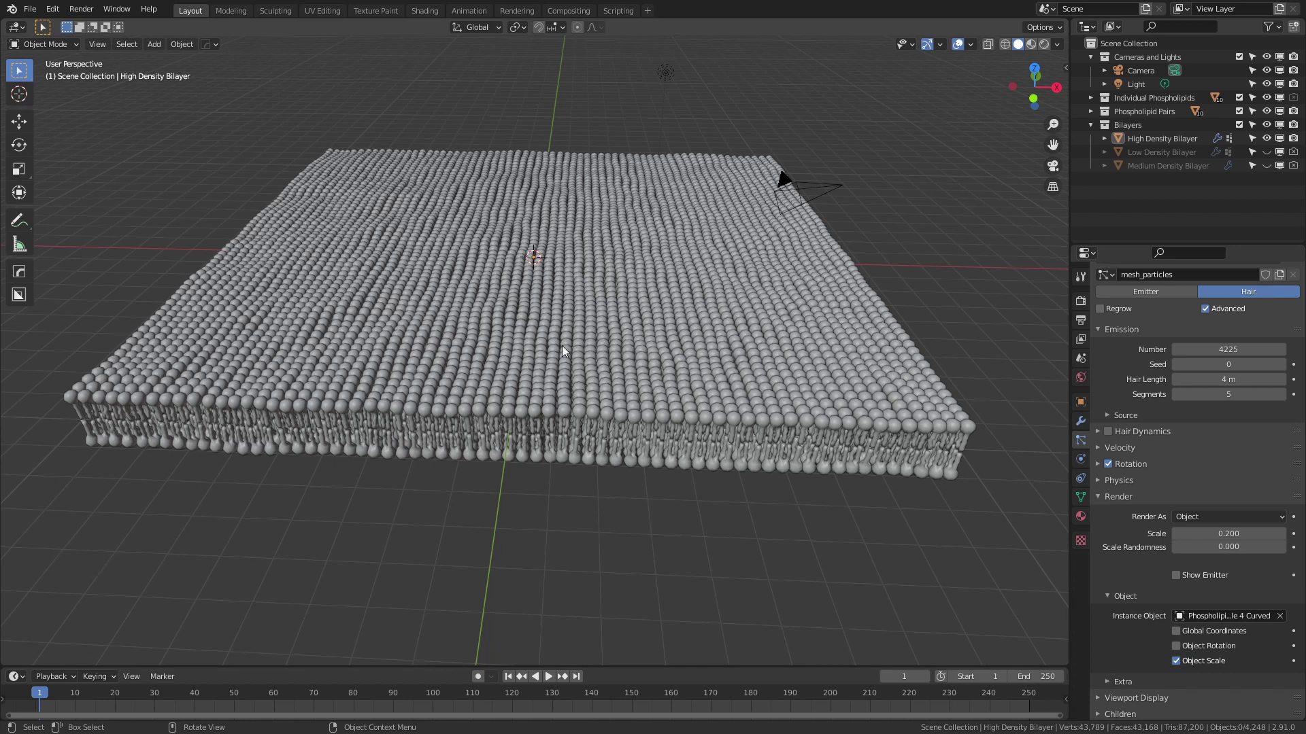
Step: Add a cylinder at the centre of the membrane
{"action": "left_click", "coordinate": [1081, 497]}
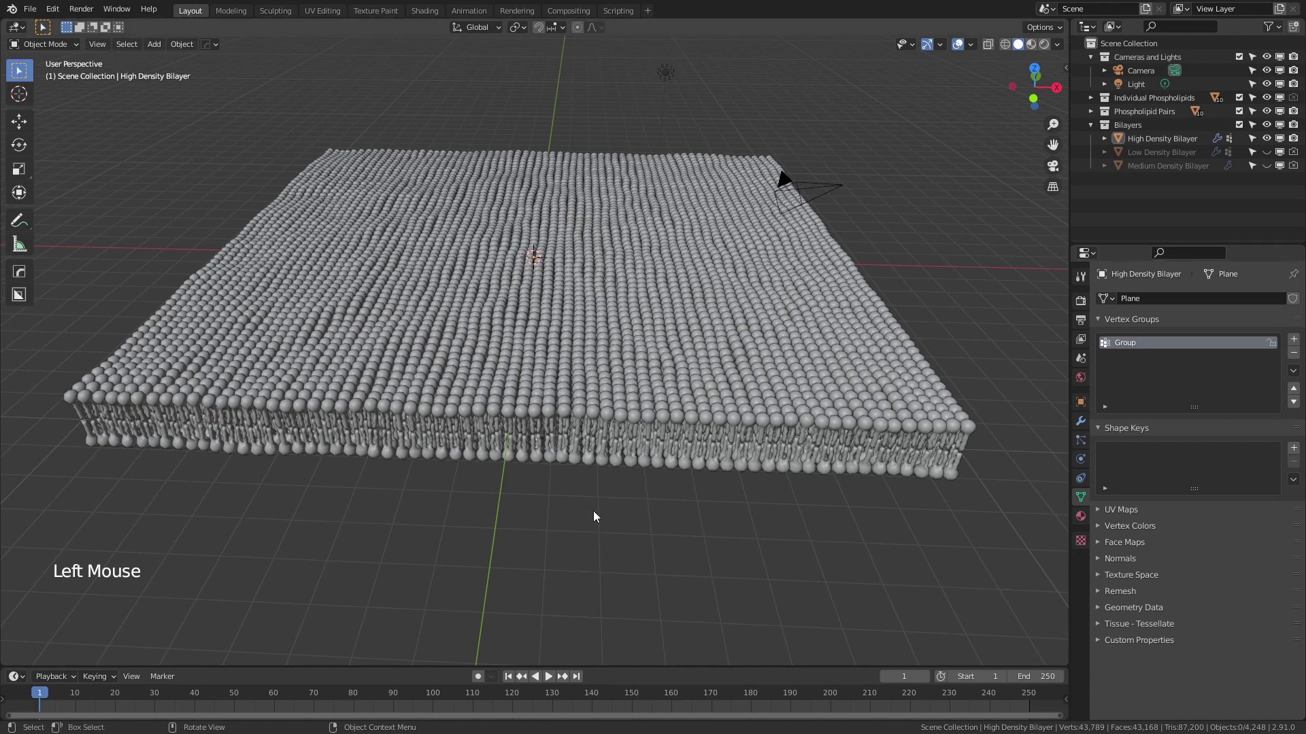
{"action": "middle_click_drag", "start_coordinate": [511, 299], "coordinate": [564, 388]}
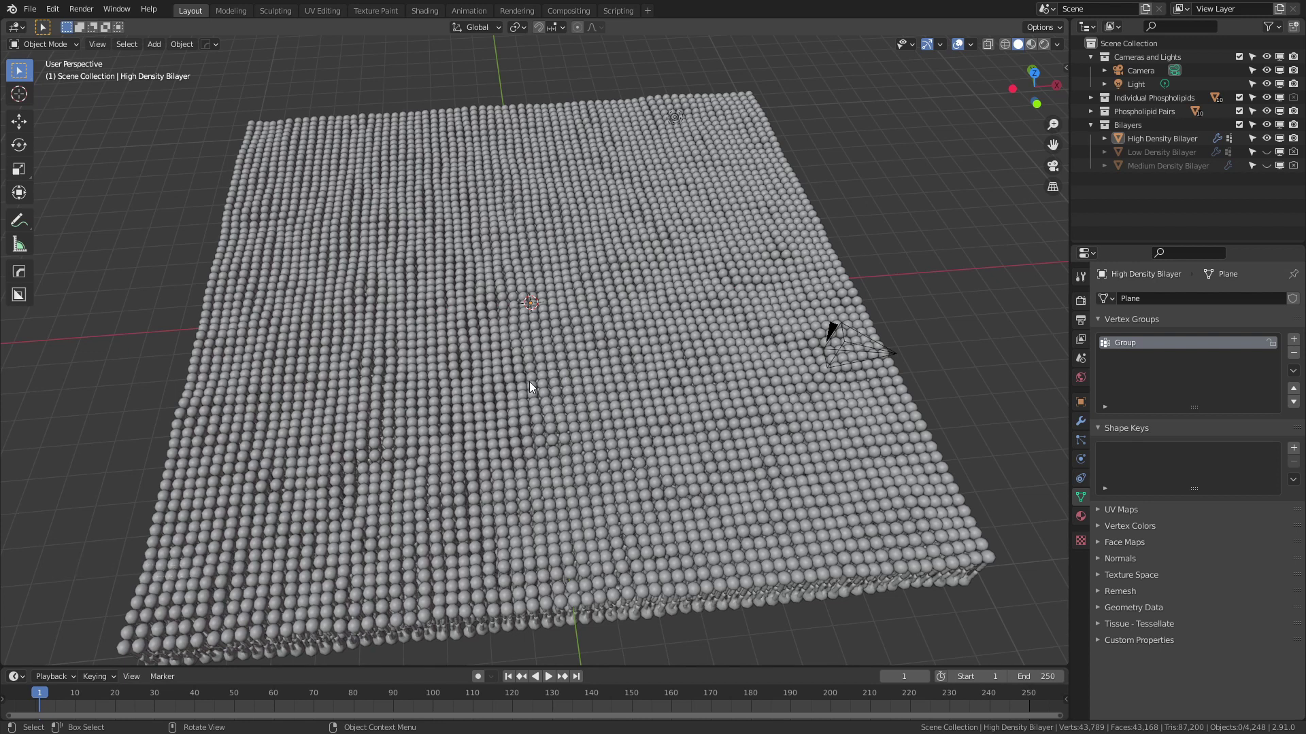
{"action": "middle_click_drag", "start_coordinate": [533, 369], "coordinate": [531, 348]}
{"action": "left_click", "coordinate": [939, 390]}
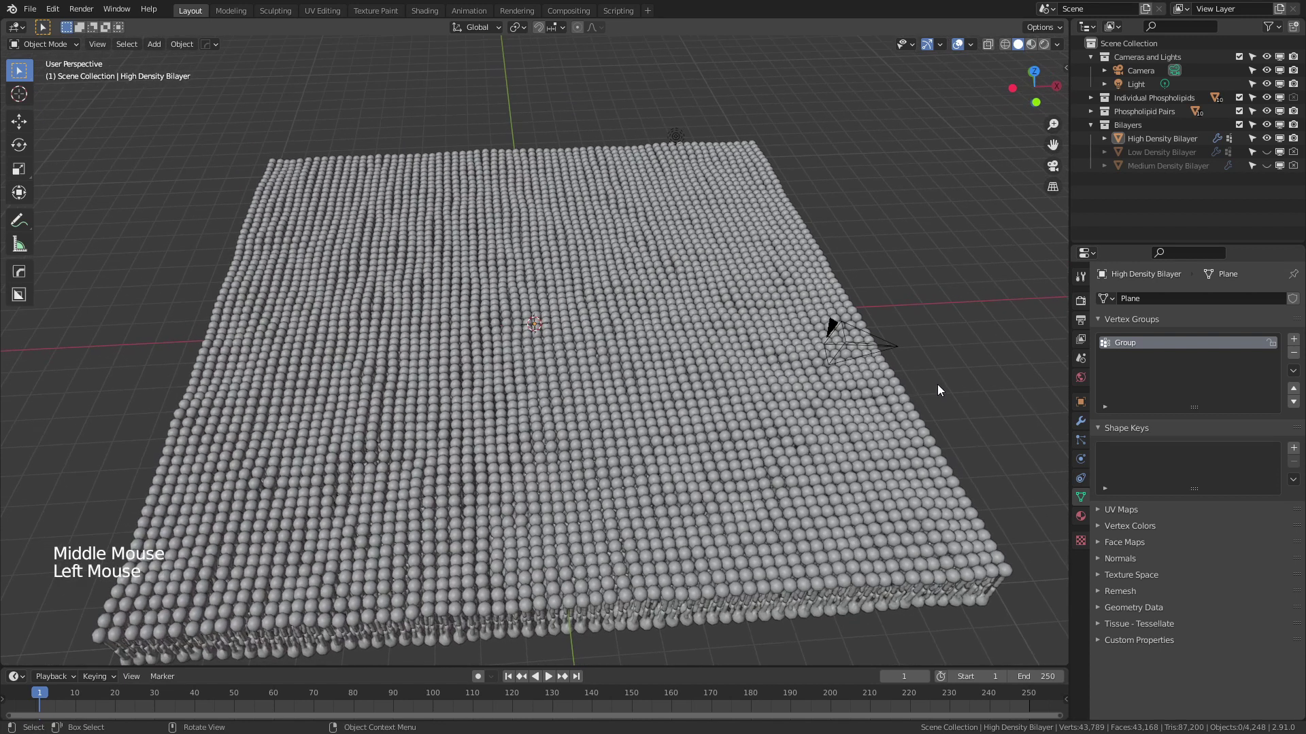
{"action": "key", "text": "shift+a"}
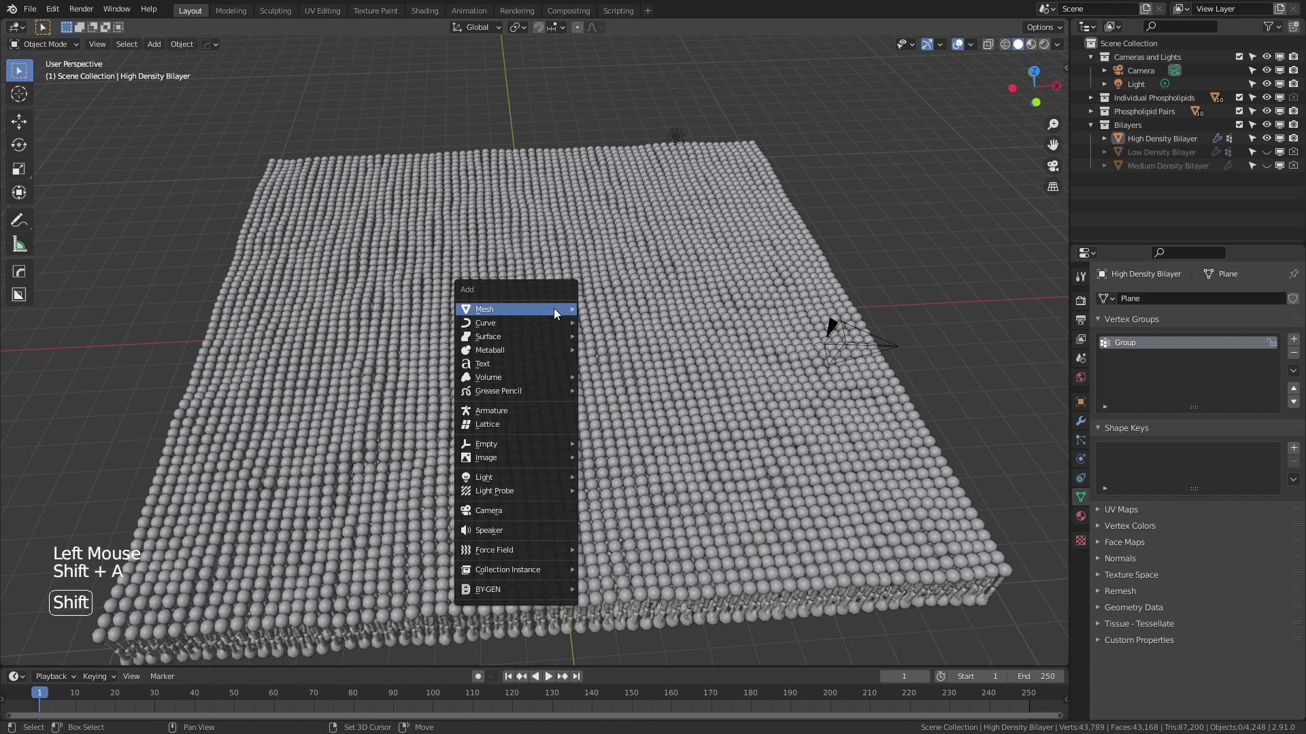
{"action": "mouse_move", "coordinate": [553, 308]}
{"action": "left_click", "coordinate": [638, 378]}
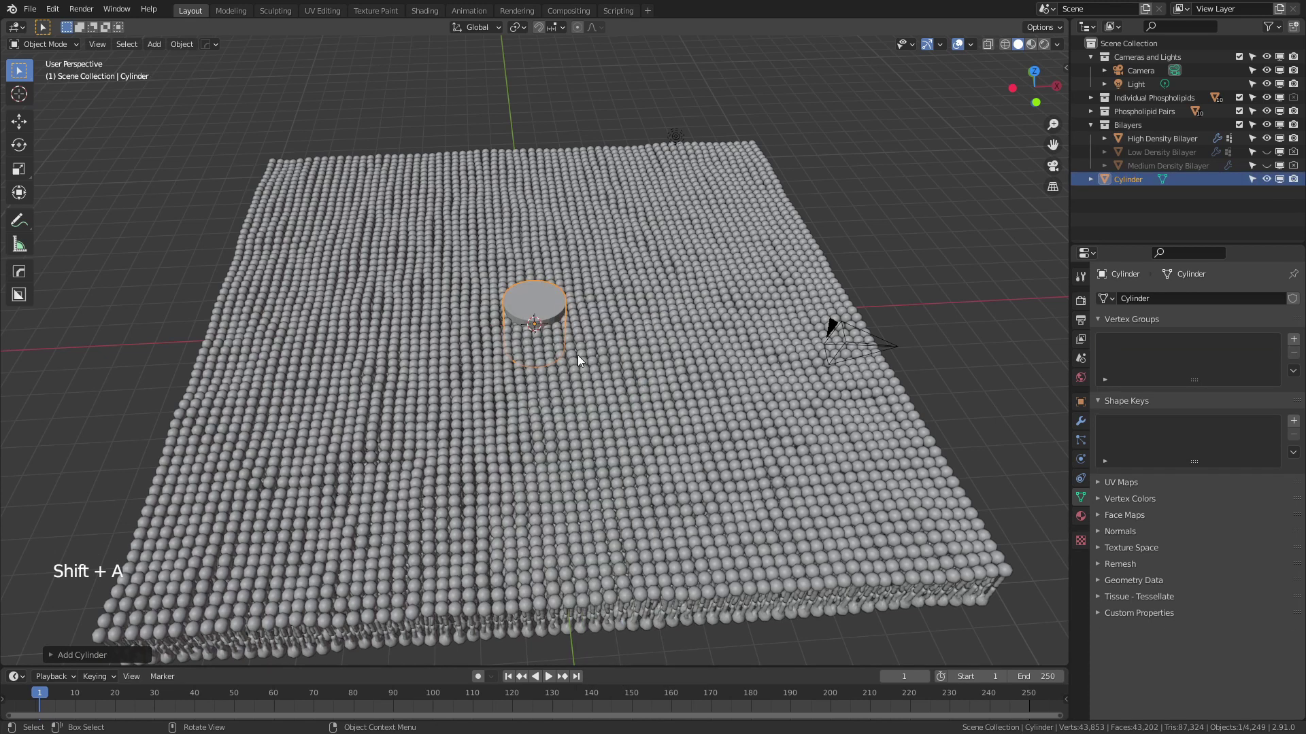
Step: Enlarge the cylinder and cut a HardOps Difference boolean hole through the High Density Bilayer
{"action": "key", "text": "s"}
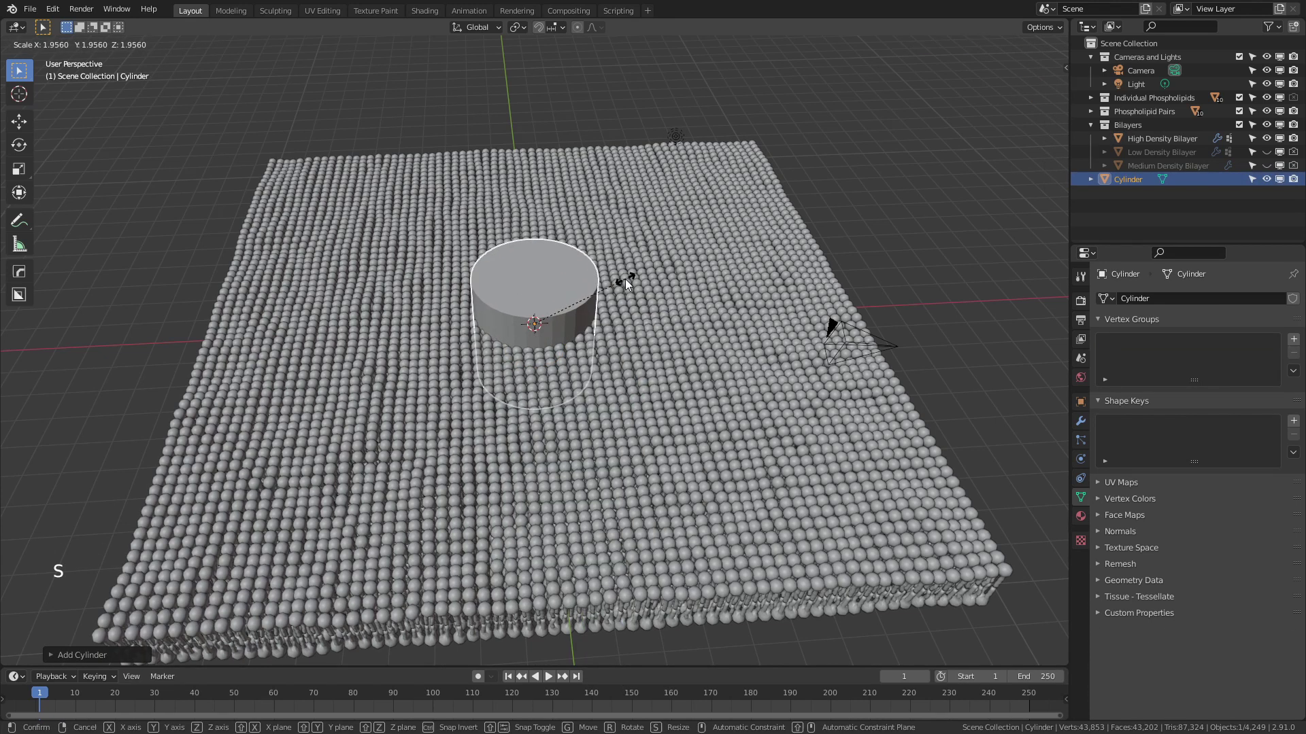
{"action": "left_click", "coordinate": [616, 364]}
{"action": "key", "text": "shift"}
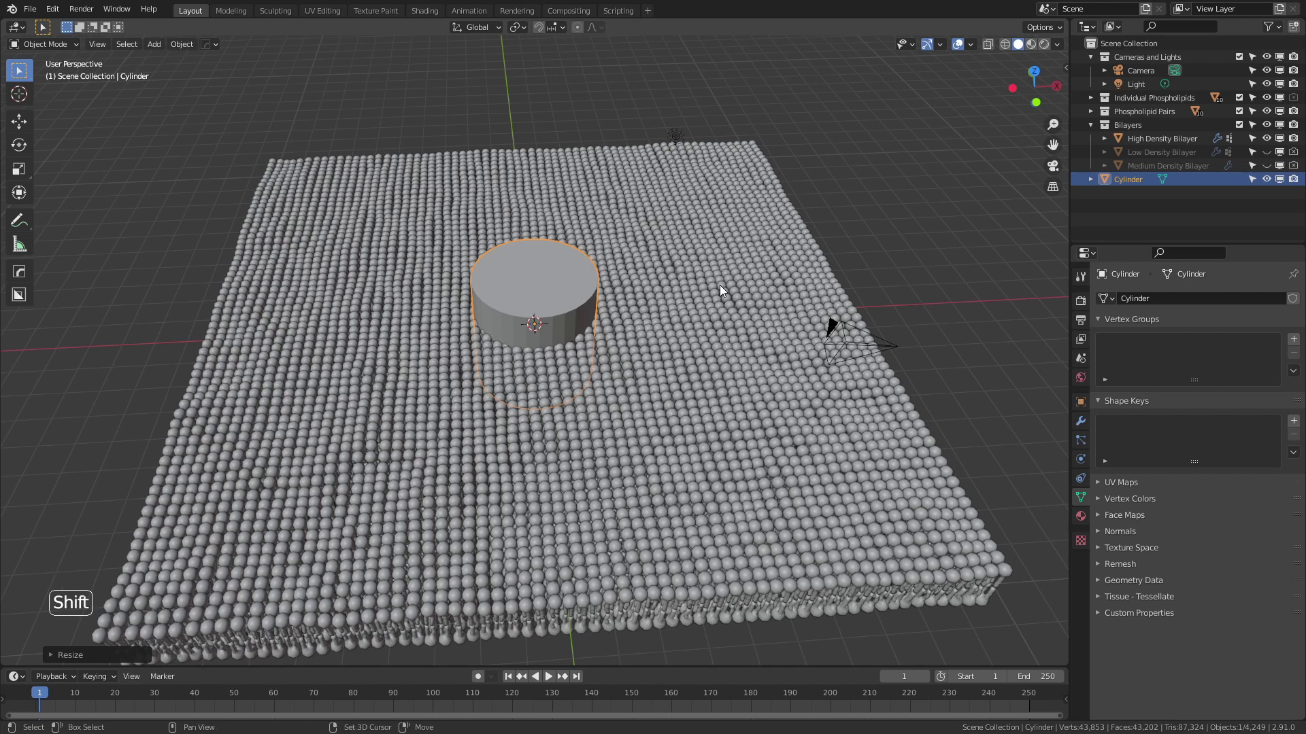
{"action": "left_click", "coordinate": [672, 391], "text": "shift"}
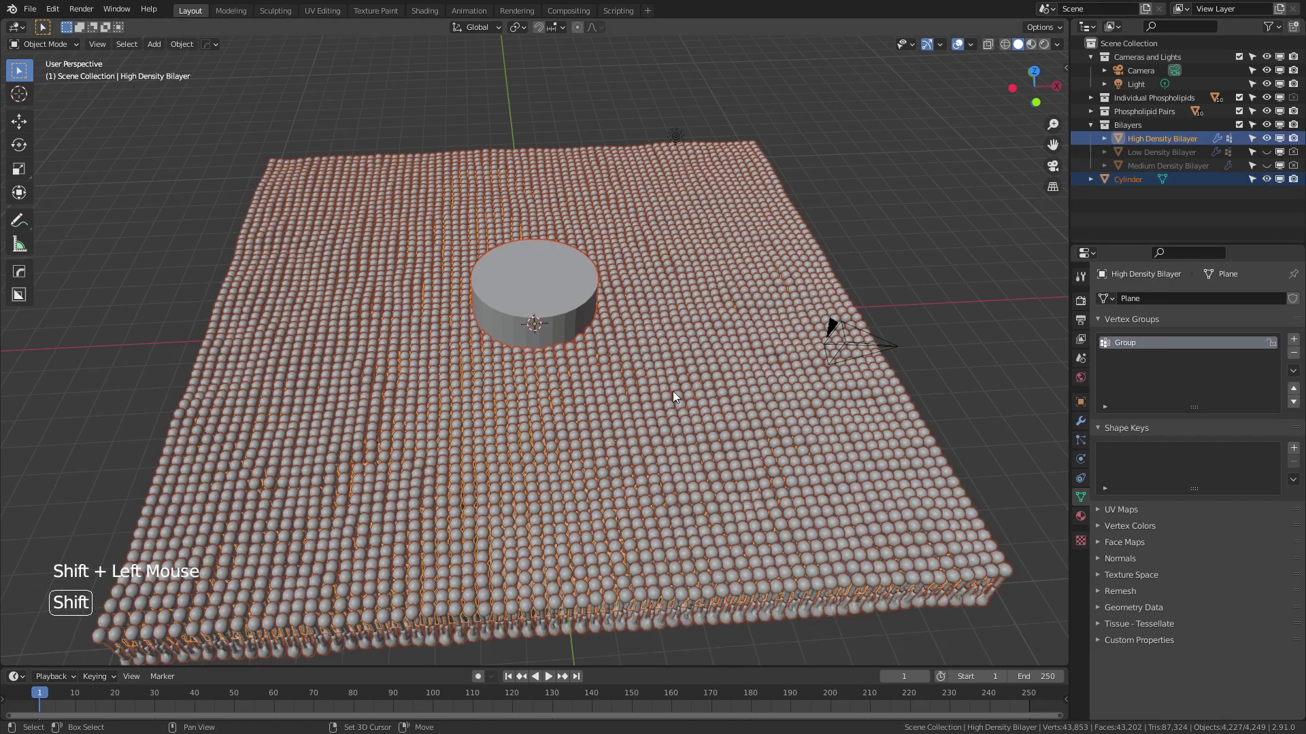
{"action": "key", "text": "ctrl+KP_Subtract"}
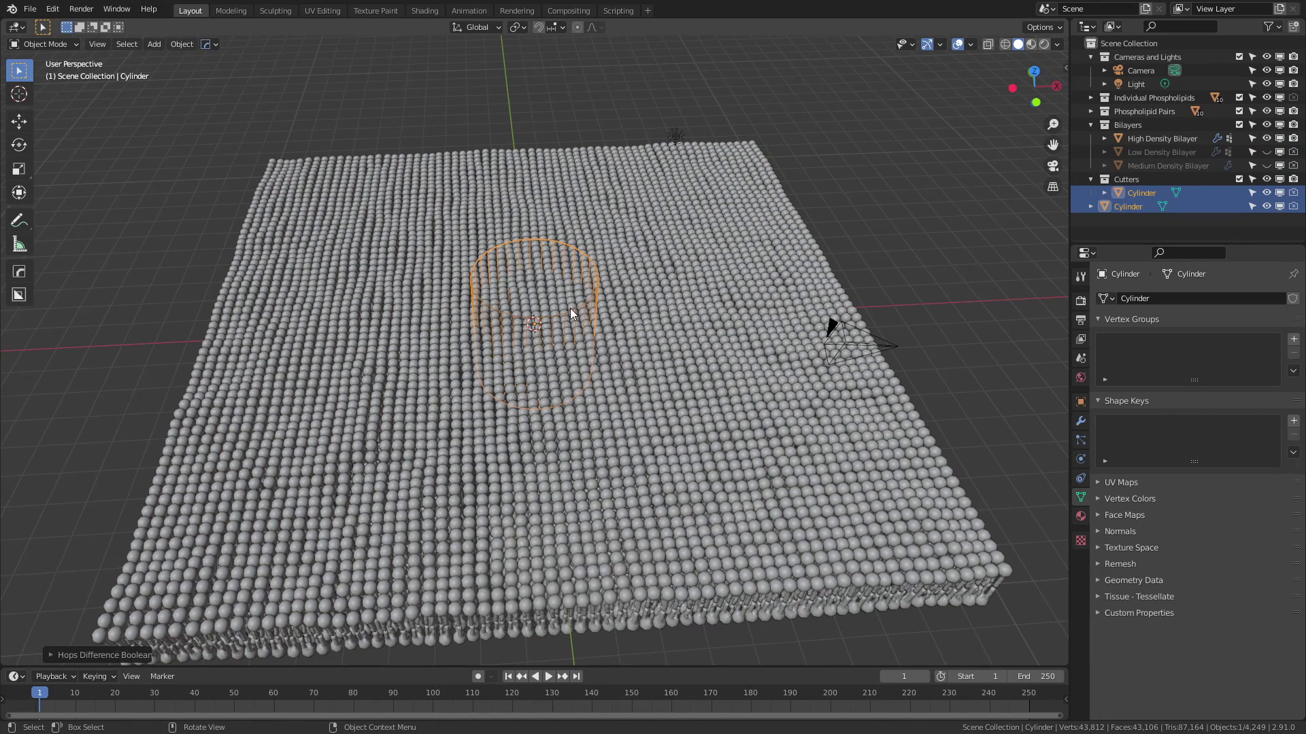
{"action": "left_click", "coordinate": [687, 409]}
Step: Move the bilayer's Boolean modifier above mesh_particles in the modifier stack
{"action": "left_click", "coordinate": [1079, 421]}
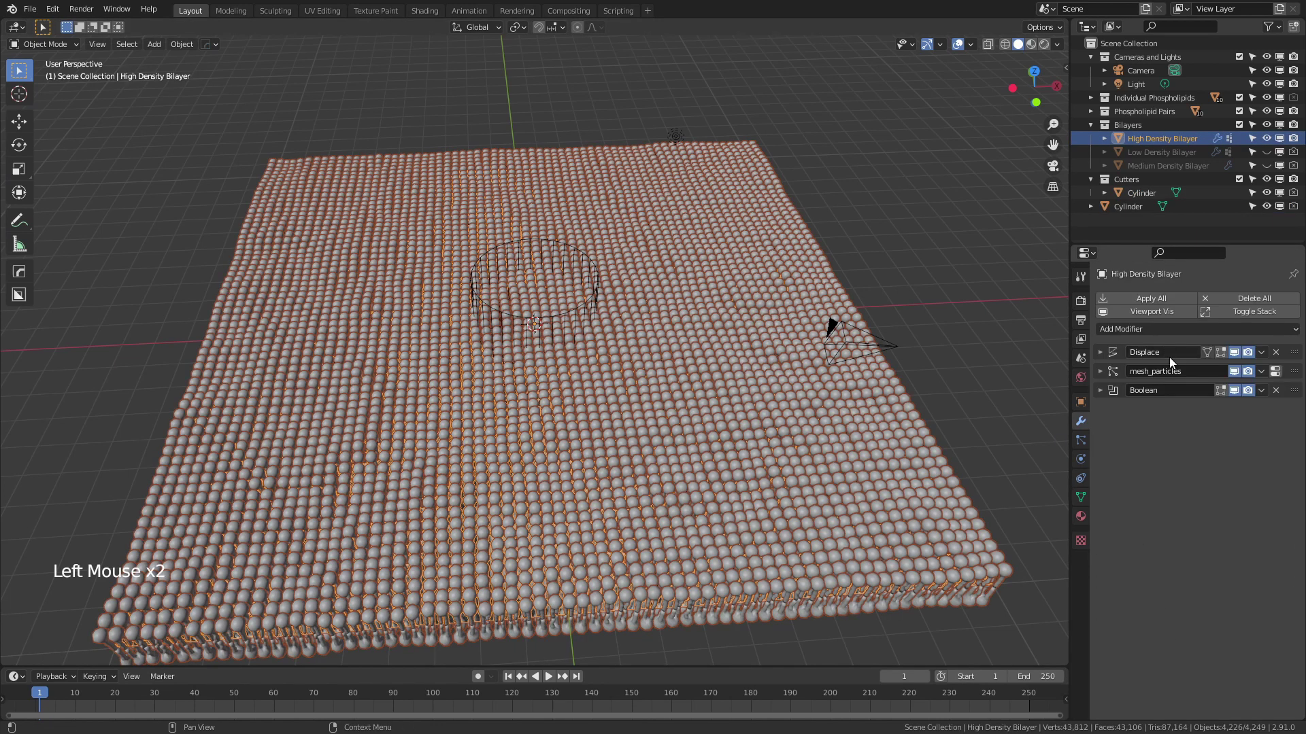
{"action": "left_click", "coordinate": [1101, 390]}
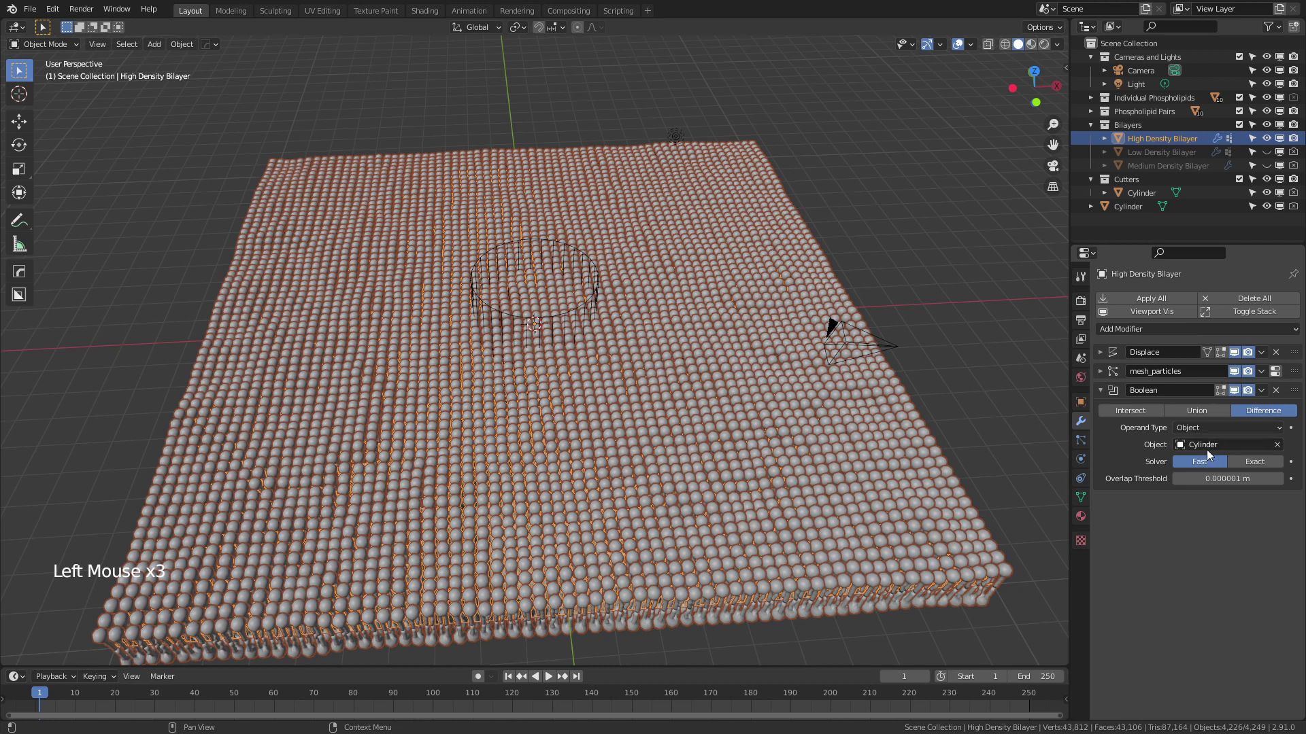
{"action": "left_click_drag", "start_coordinate": [1292, 394], "coordinate": [1293, 375]}
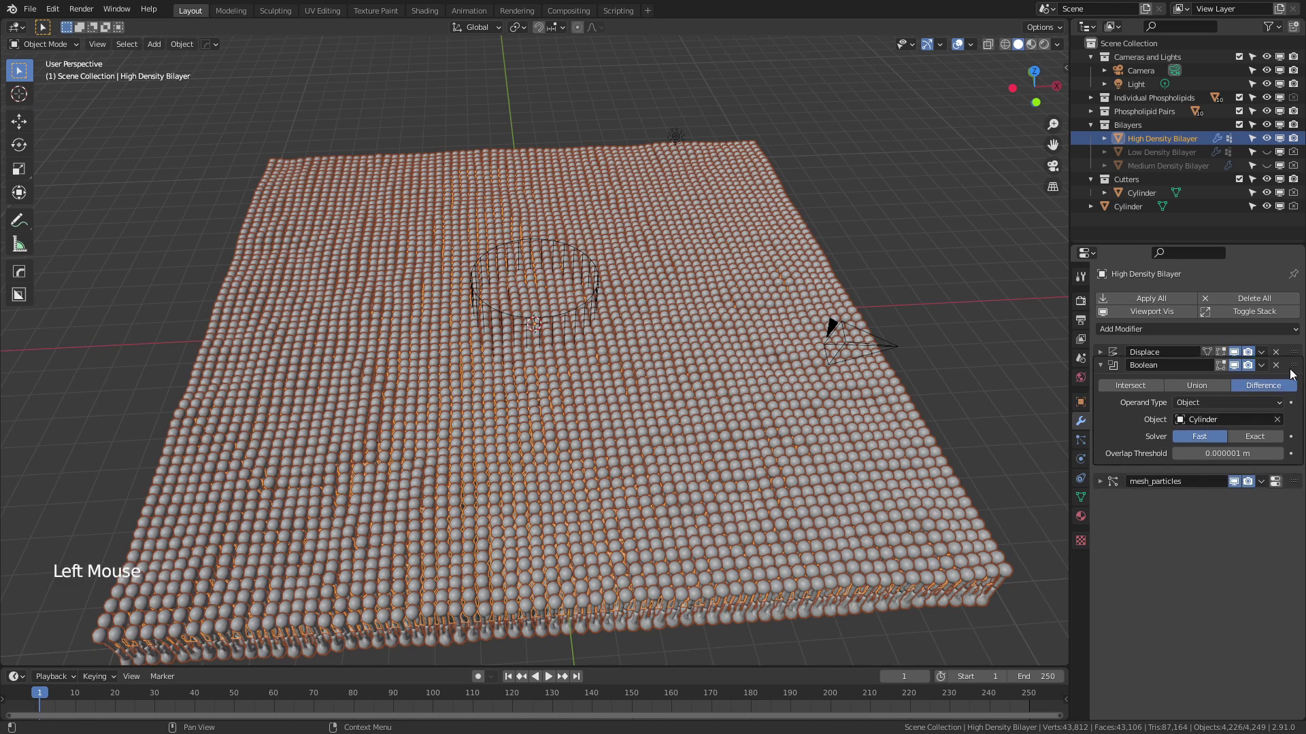
{"action": "left_click", "coordinate": [989, 339]}
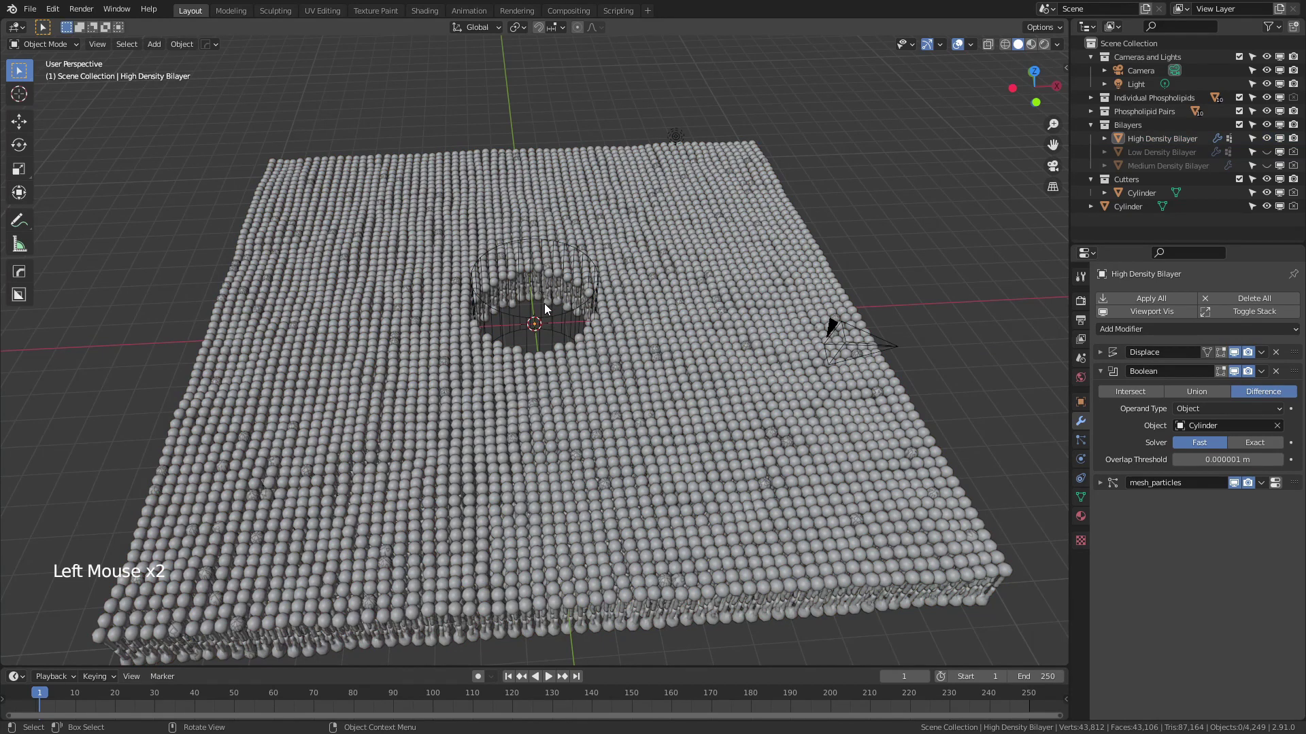
Step: Orbit and zoom around the bilayer to inspect the hole from above and below
{"action": "middle_click_drag", "start_coordinate": [544, 303], "coordinate": [558, 337]}
{"action": "scroll", "coordinate": [540, 279], "scroll_direction": "up", "scroll_amount": 5}
{"action": "middle_click_drag", "start_coordinate": [540, 279], "coordinate": [549, 250], "text": "shift"}
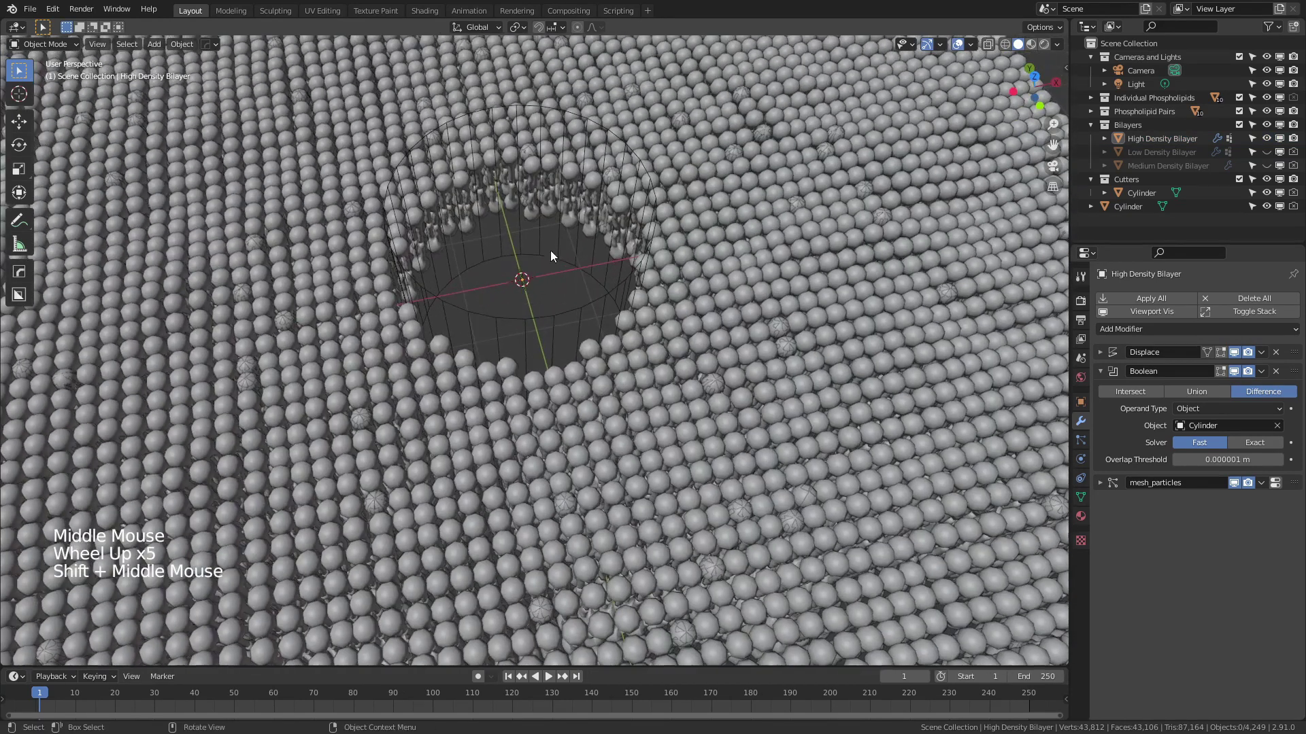
{"action": "scroll", "coordinate": [651, 371], "scroll_direction": "down", "scroll_amount": 1}
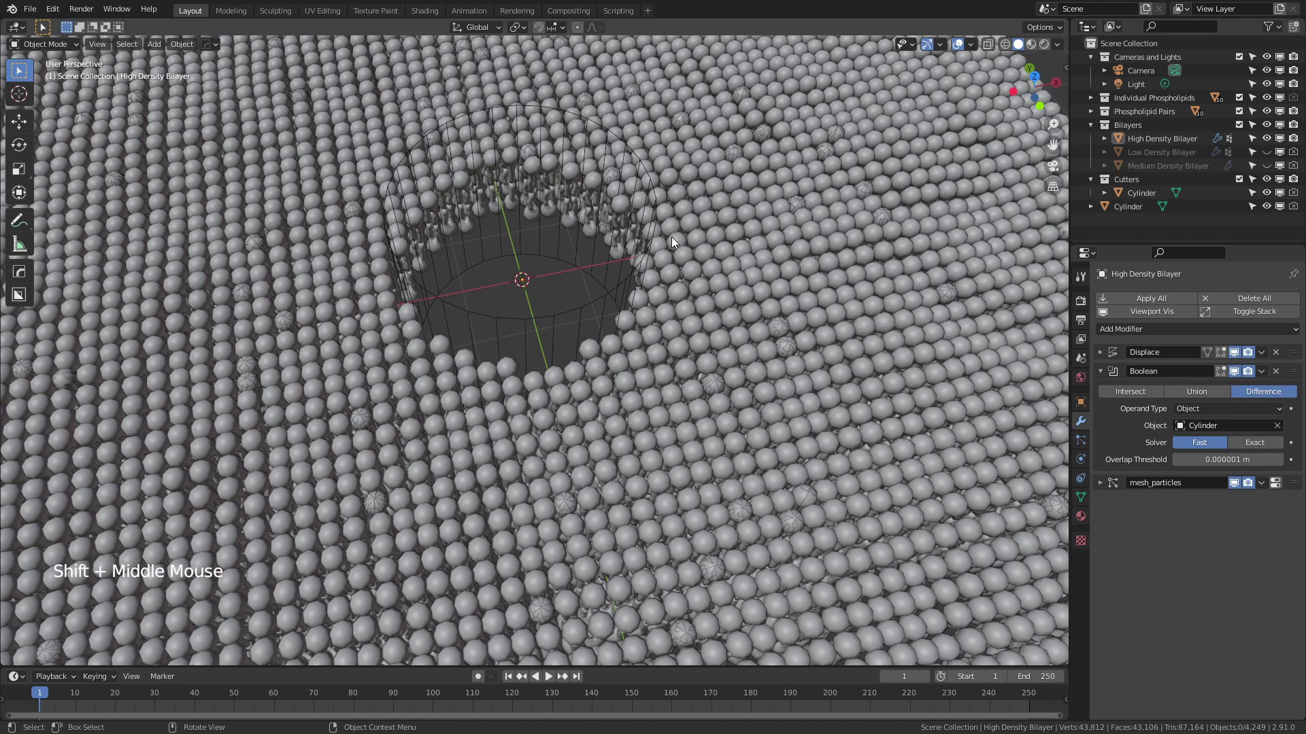
{"action": "scroll", "coordinate": [533, 350], "scroll_direction": "down", "scroll_amount": 2}
{"action": "middle_click_drag", "start_coordinate": [535, 350], "coordinate": [529, 321]}
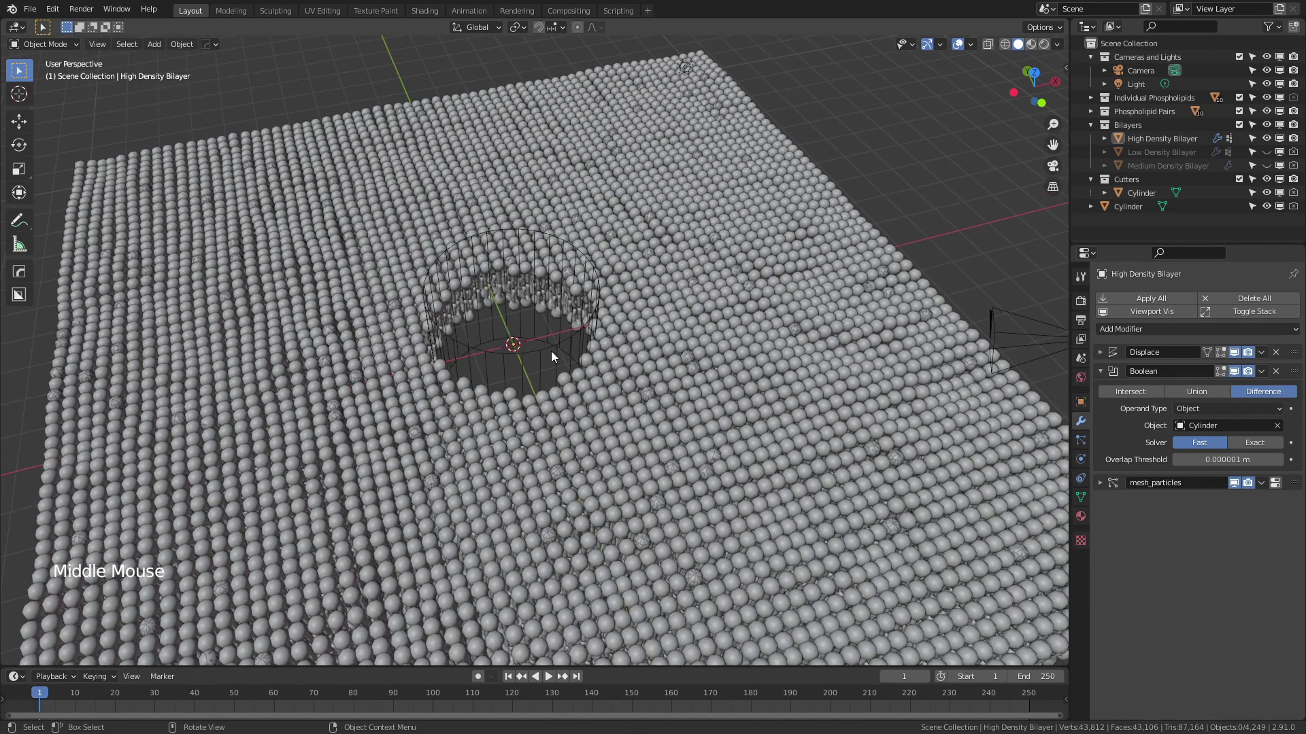
{"action": "scroll", "coordinate": [515, 336], "scroll_direction": "down", "scroll_amount": 3}
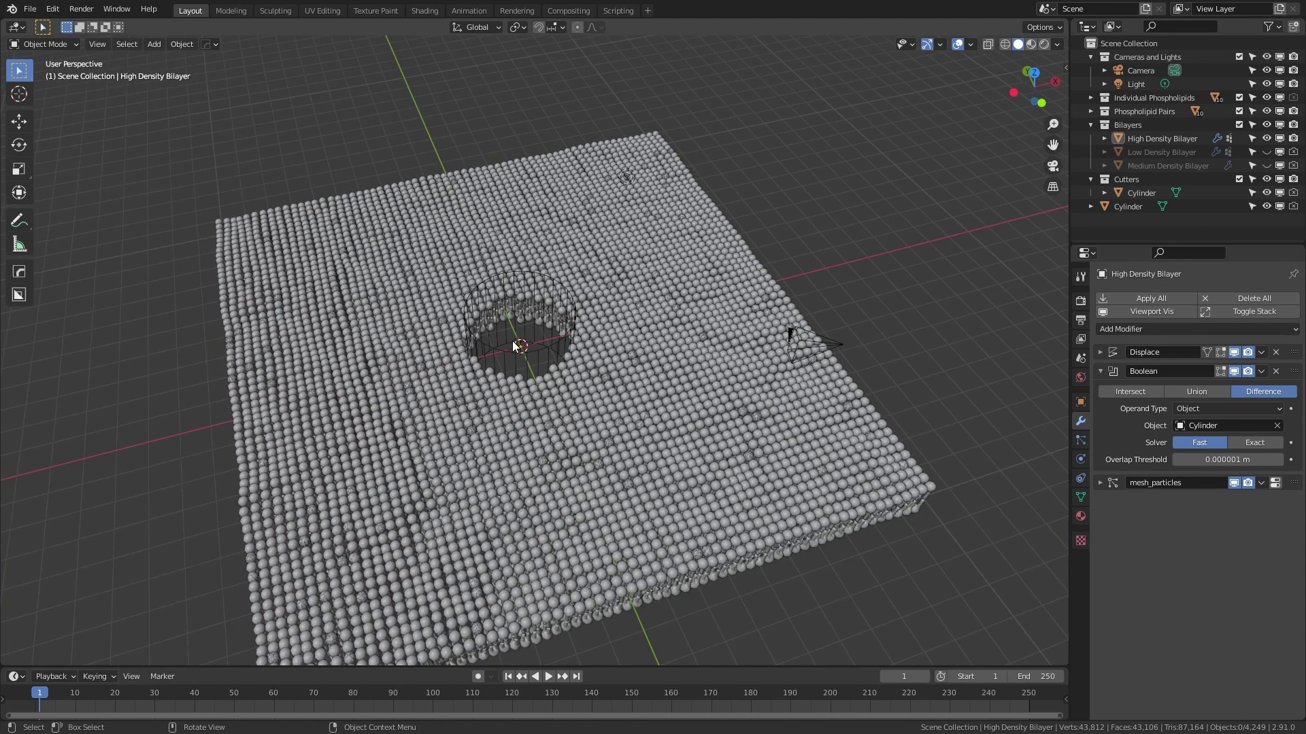
{"action": "mouse_move", "coordinate": [512, 342]}
{"action": "middle_mouse_down"}
{"action": "mouse_move", "coordinate": [504, 367]}
{"action": "mouse_move", "coordinate": [489, 344]}
{"action": "middle_mouse_up"}
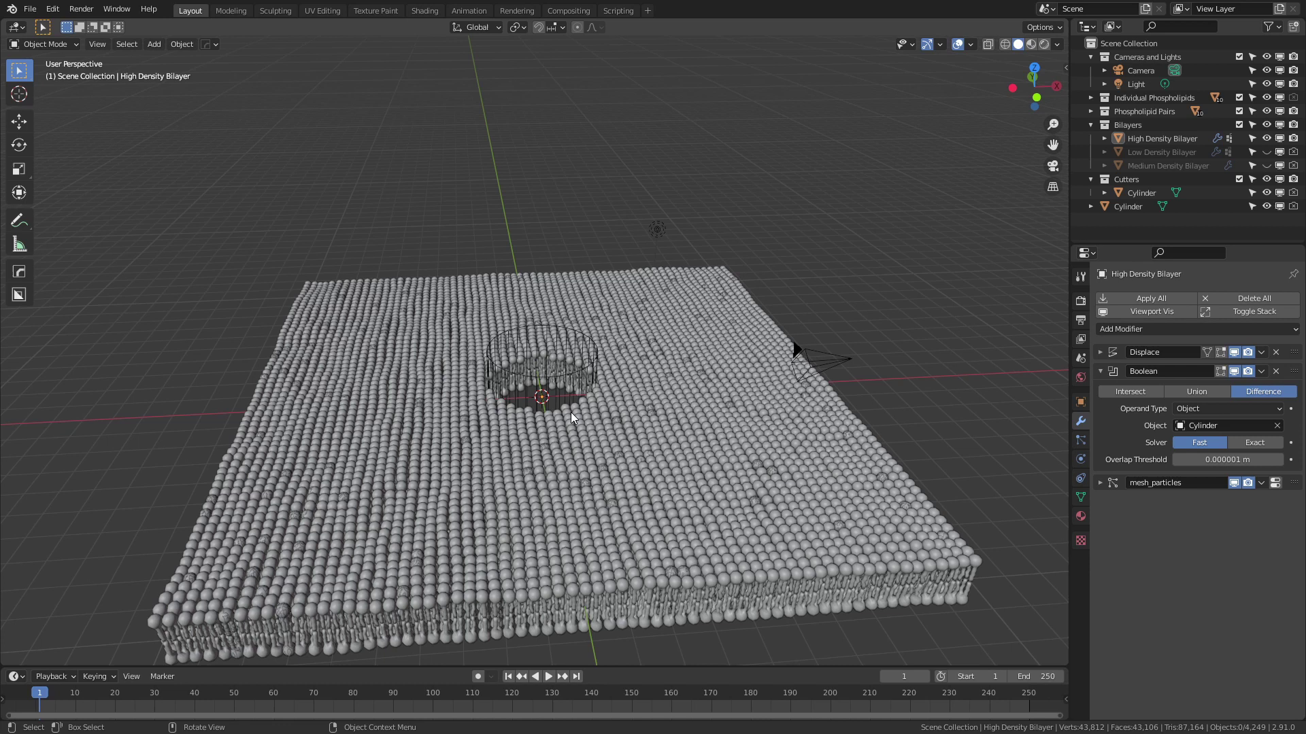
Step: Delete the cylinder and the Cutters collection hierarchy, then remove the bilayer's Boolean modifier
{"action": "left_click", "coordinate": [523, 374]}
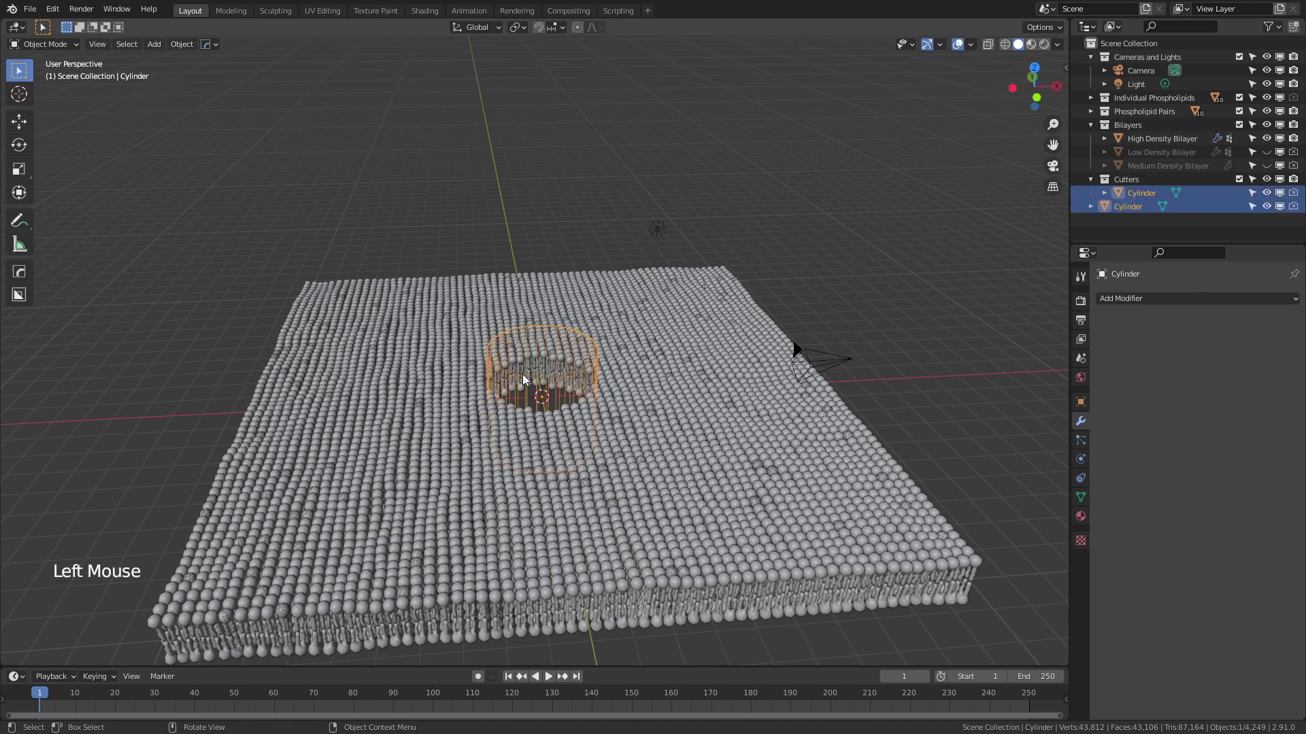
{"action": "key", "text": "x"}
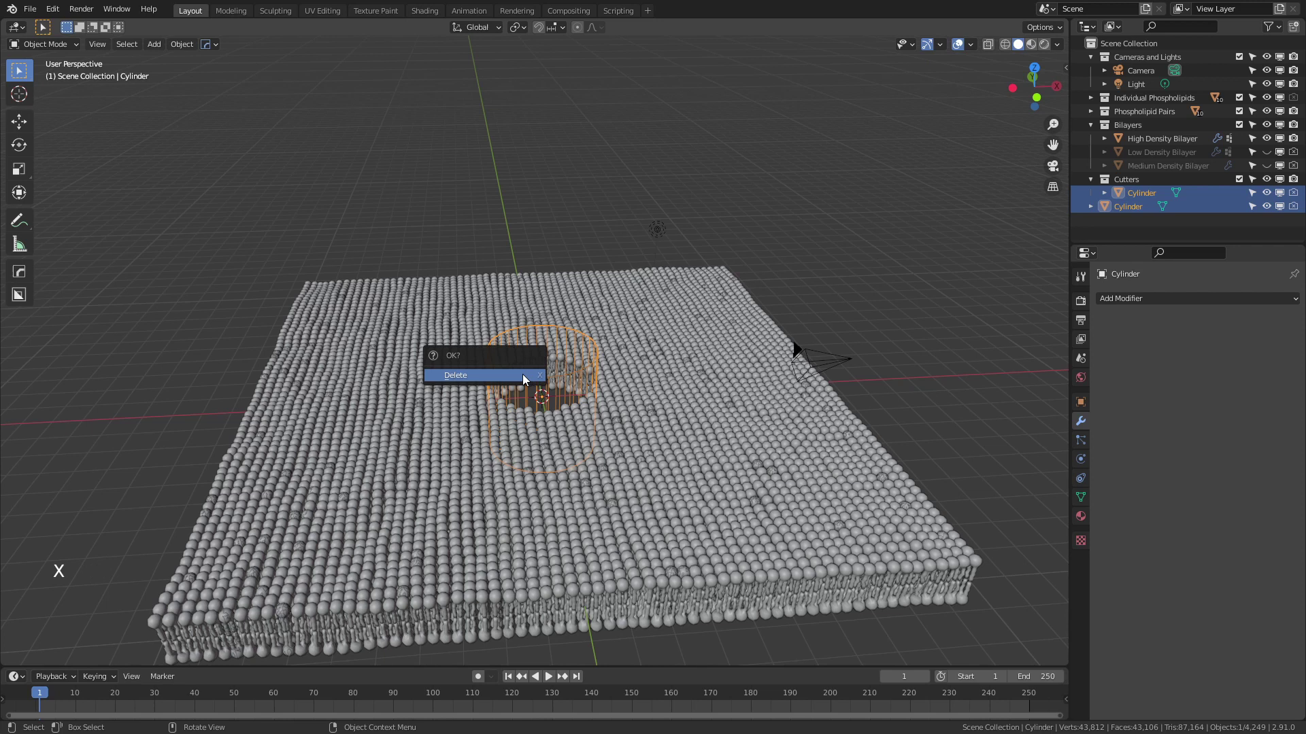
{"action": "left_click", "coordinate": [523, 377]}
{"action": "left_click", "coordinate": [1141, 180]}
{"action": "right_click", "coordinate": [1142, 181]}
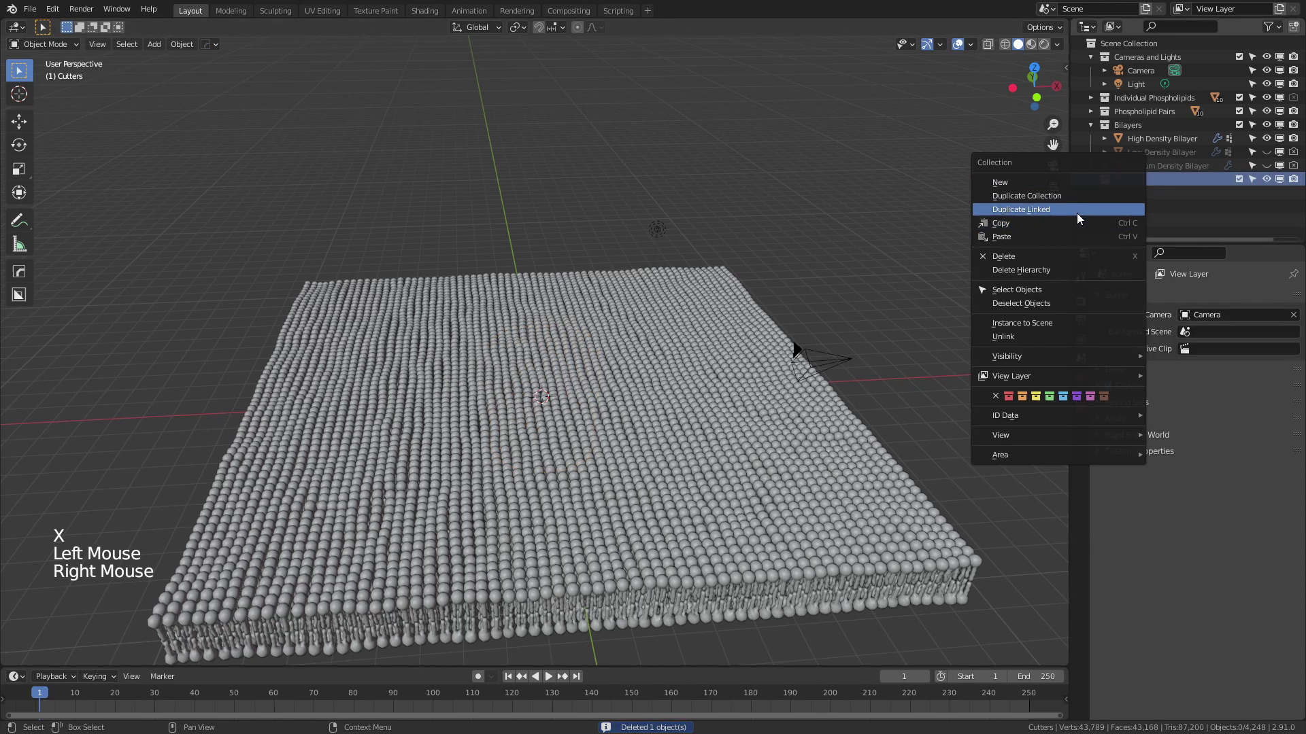
{"action": "left_click", "coordinate": [1022, 270]}
{"action": "left_click", "coordinate": [598, 433]}
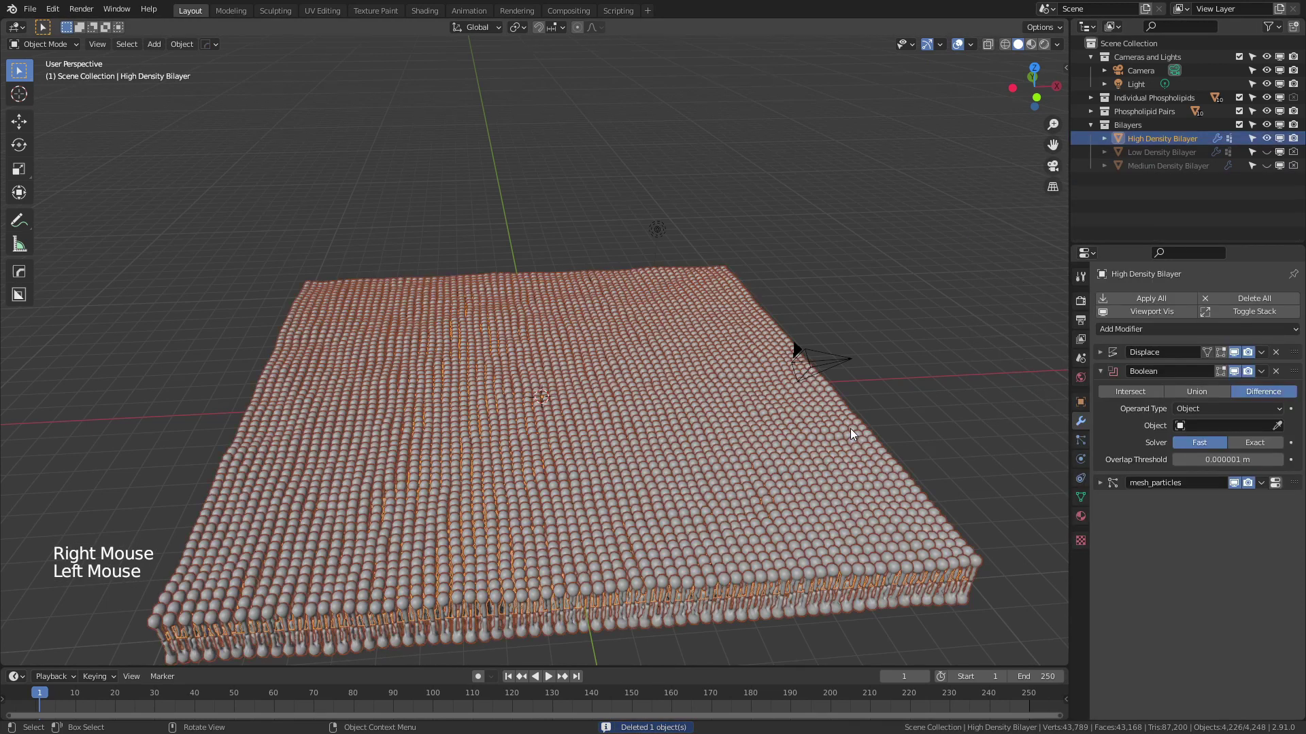
{"action": "left_click", "coordinate": [1276, 371]}
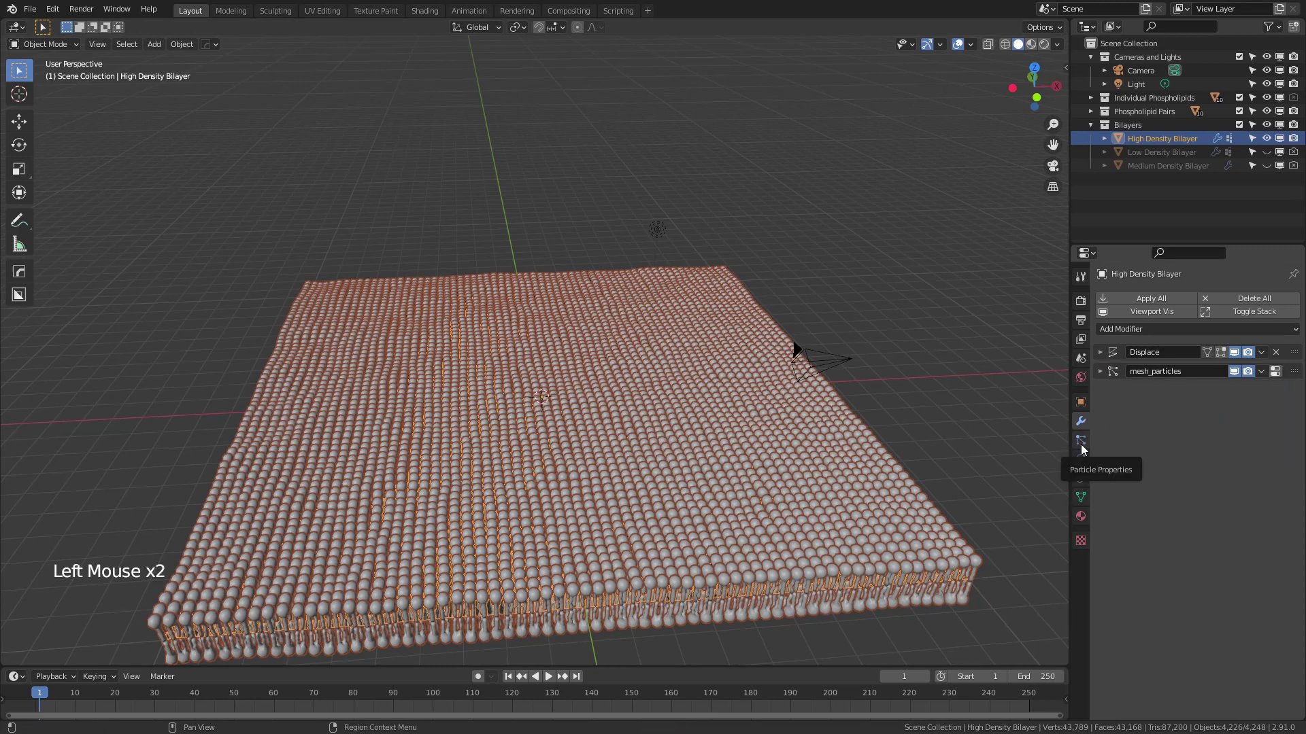
Step: Open the High Density Bilayer's particle settings and look along the bilayer's edge
{"action": "left_click", "coordinate": [1080, 443]}
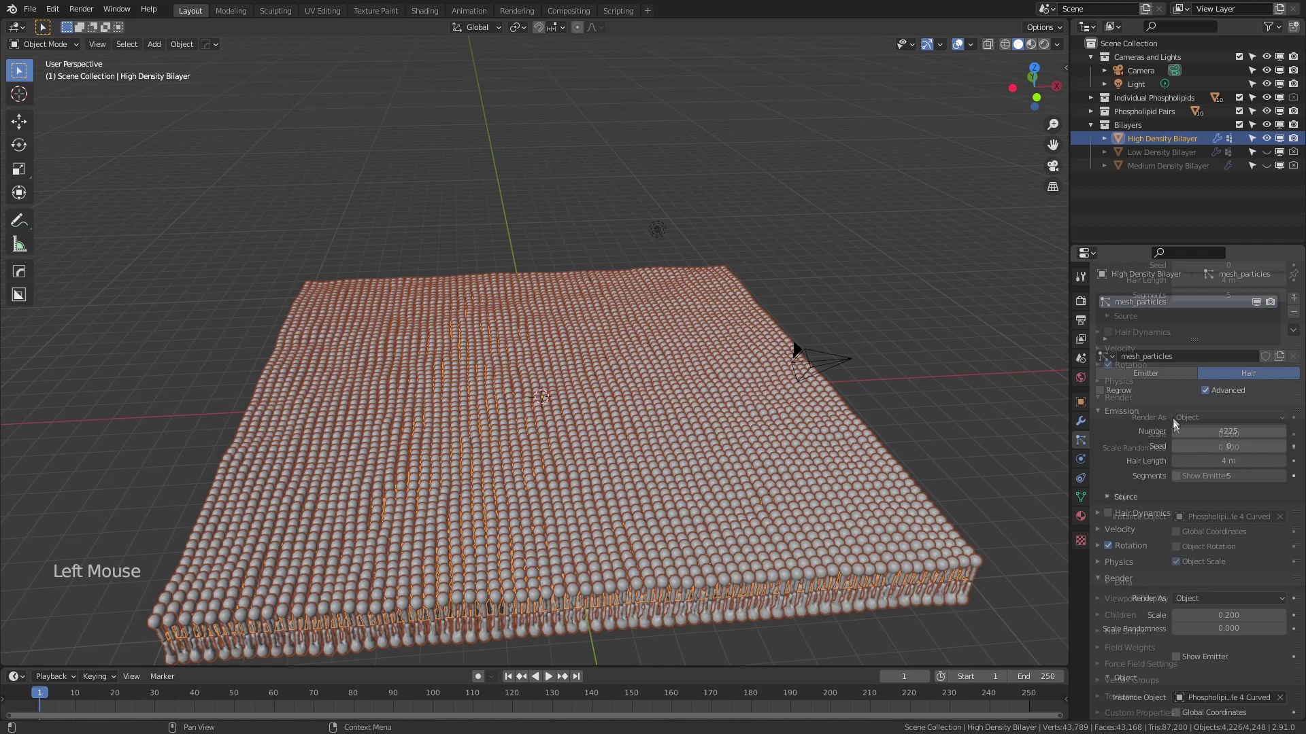
{"action": "scroll", "coordinate": [1173, 422], "scroll_direction": "down", "scroll_amount": 4}
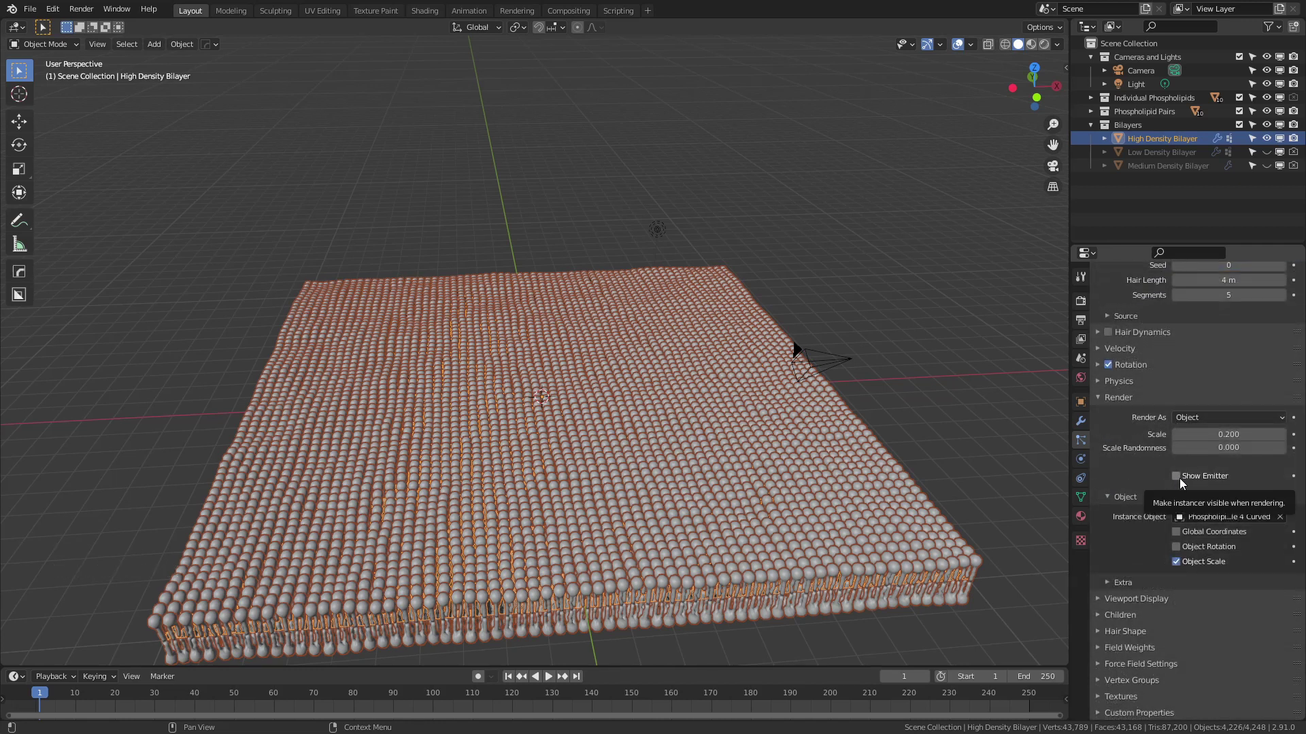
{"action": "middle_click_drag", "start_coordinate": [556, 565], "coordinate": [546, 522]}
{"action": "scroll", "coordinate": [545, 522], "scroll_direction": "up", "scroll_amount": 3}
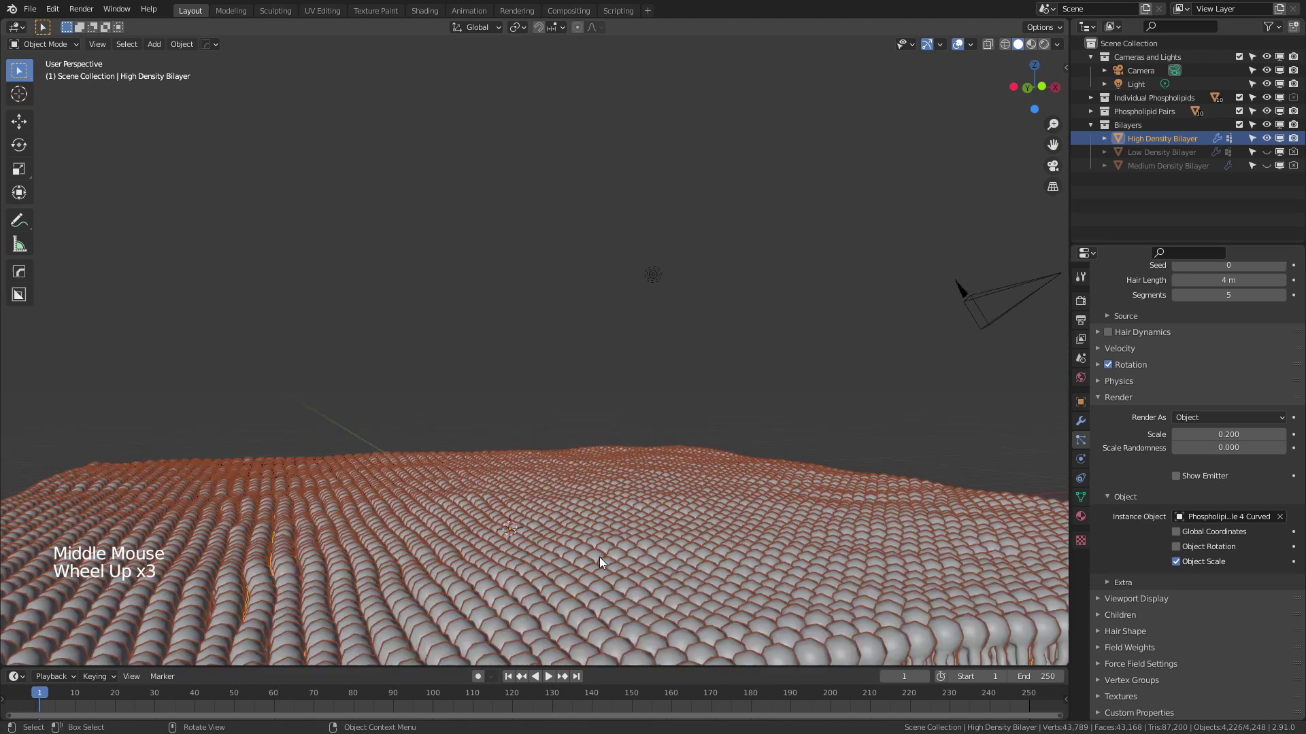
{"action": "middle_click_drag", "start_coordinate": [598, 557], "coordinate": [499, 522], "text": "shift"}
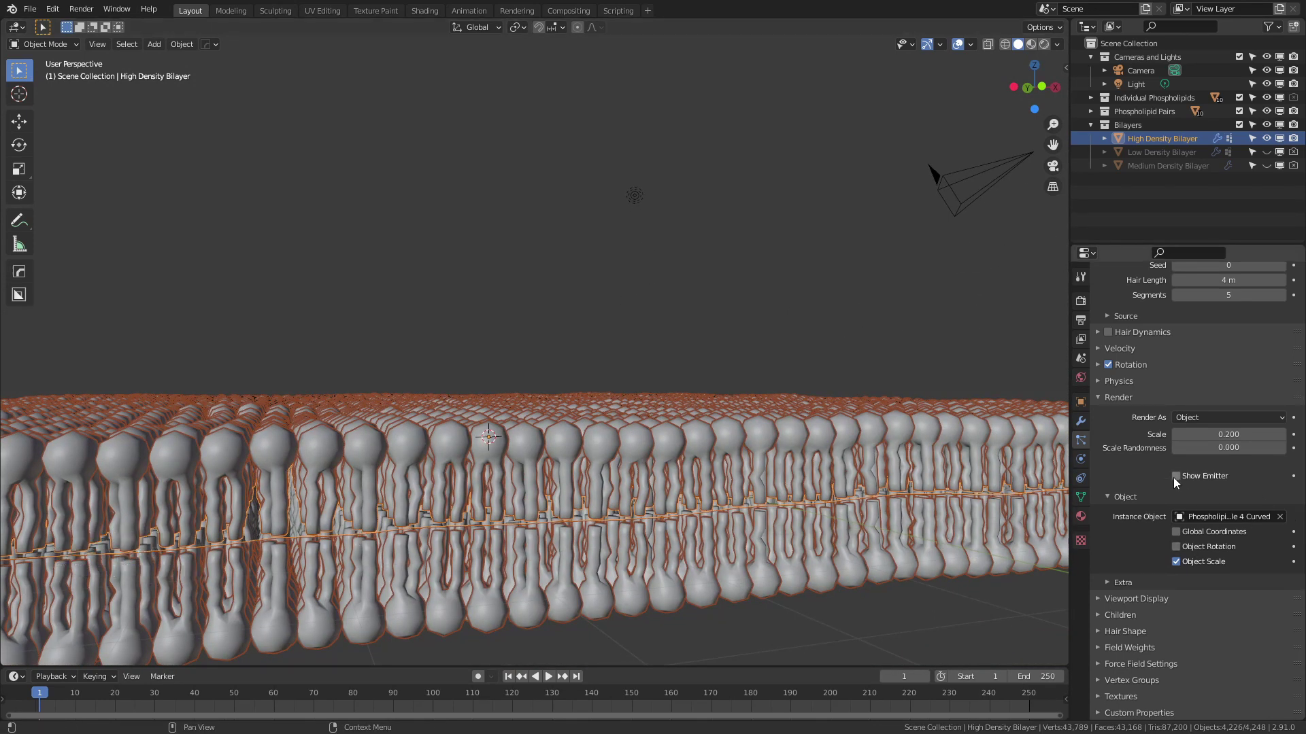
Step: In the particles' Viewport Display, toggle Show Emitter on and back off, then deselect the bilayer
{"action": "left_click", "coordinate": [1098, 599]}
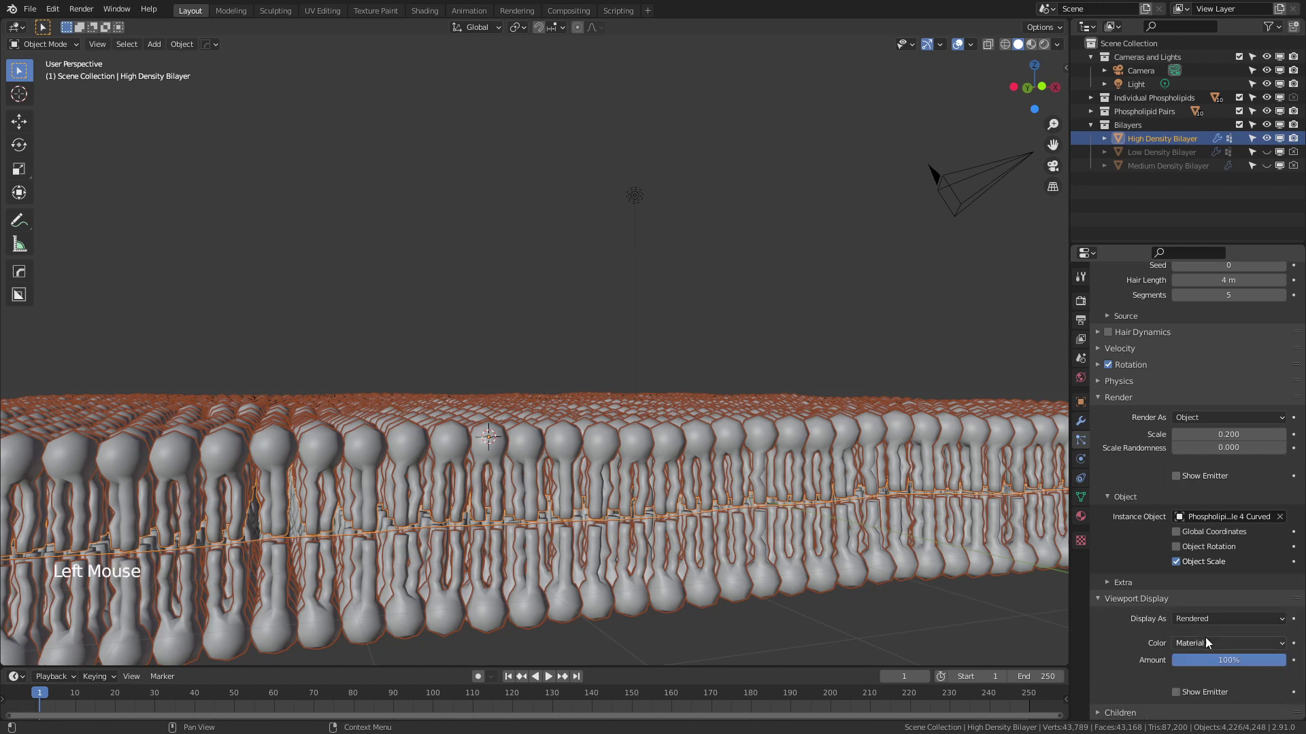
{"action": "scroll", "coordinate": [1206, 507], "scroll_direction": "down", "scroll_amount": 3}
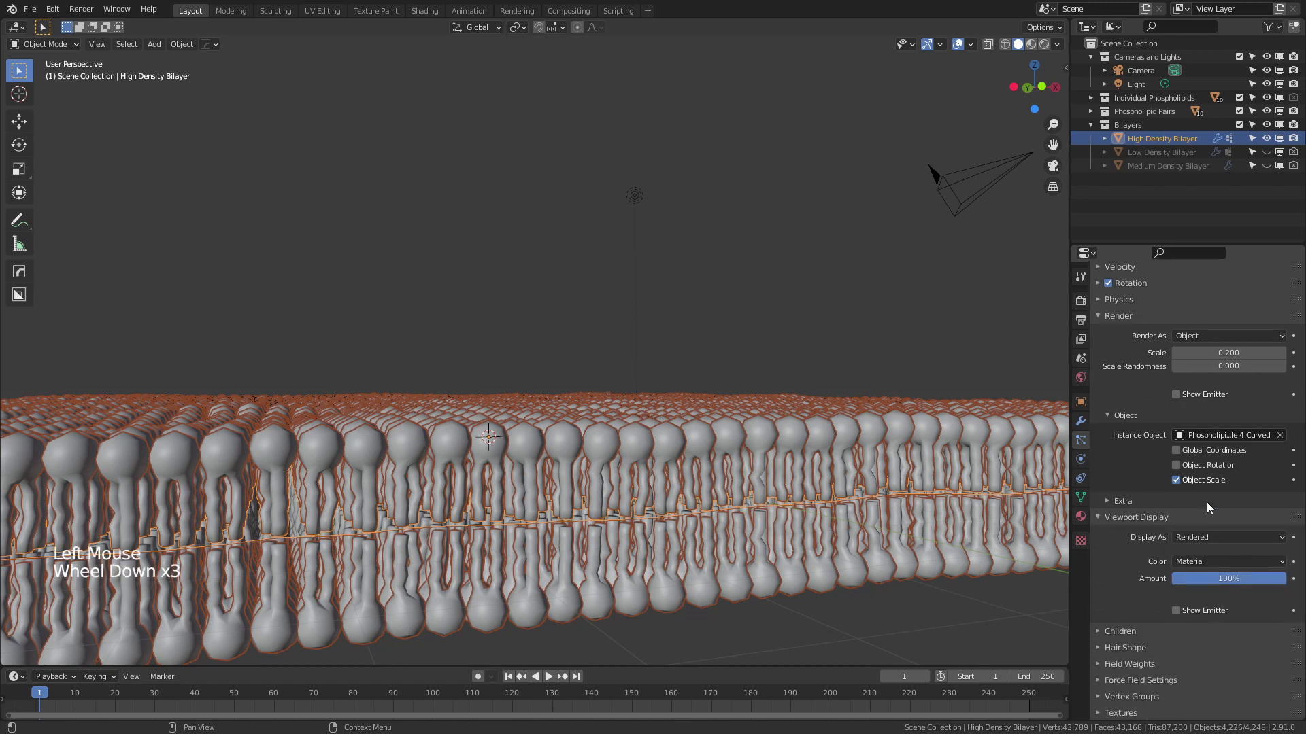
{"action": "left_click", "coordinate": [1176, 611]}
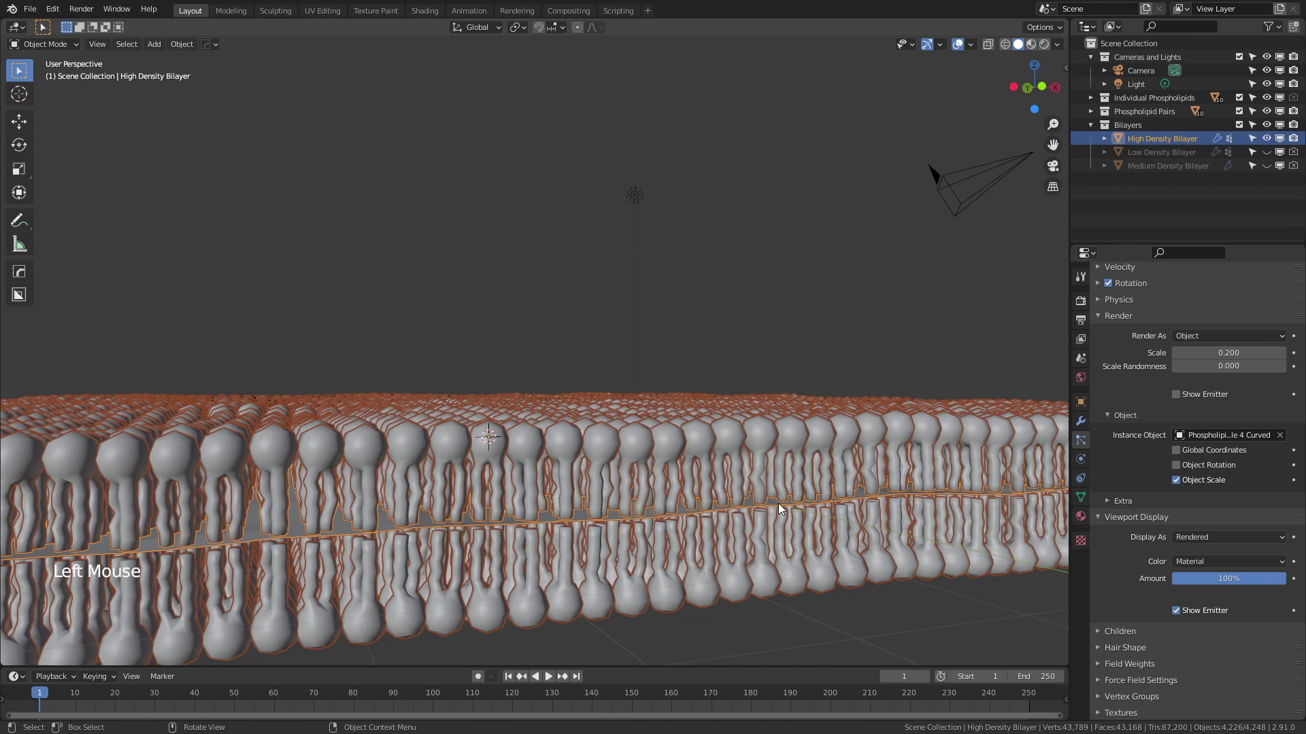
{"action": "left_click", "coordinate": [1175, 610]}
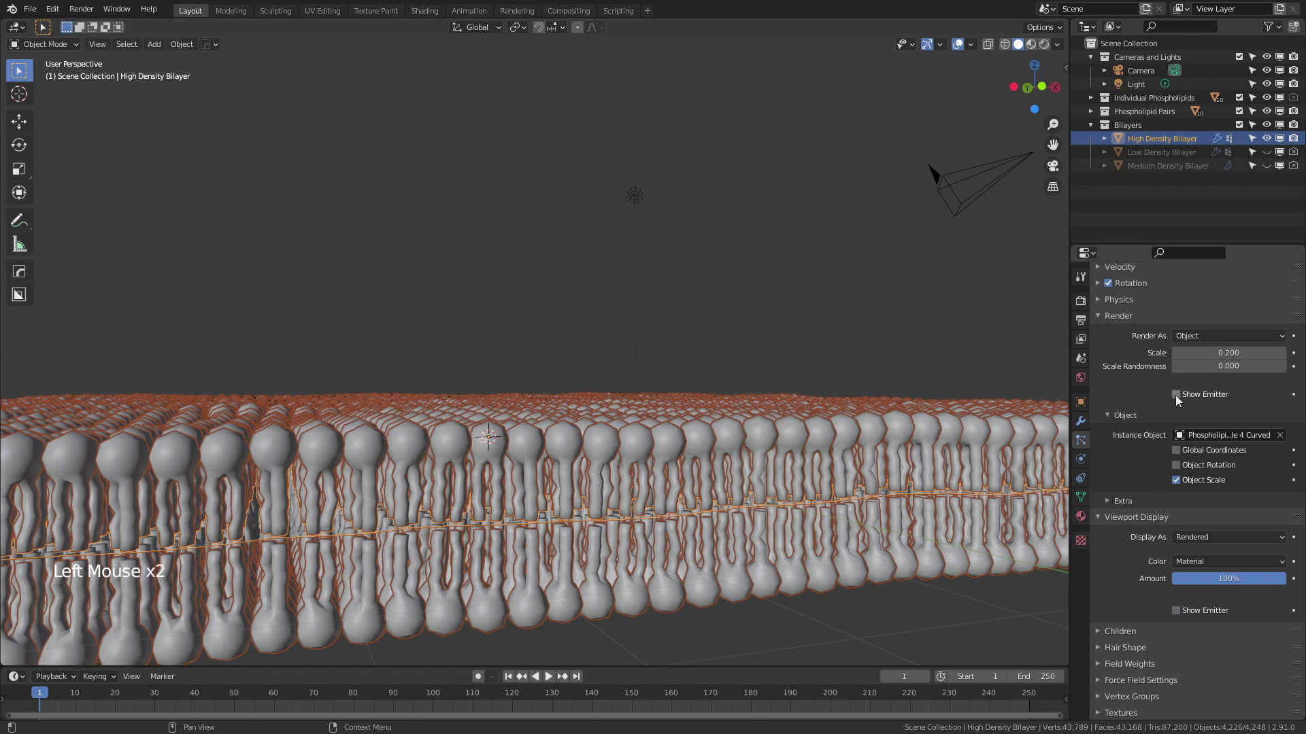
{"action": "left_click", "coordinate": [1098, 316]}
{"action": "middle_click_drag", "start_coordinate": [765, 490], "coordinate": [729, 476]}
{"action": "scroll", "coordinate": [786, 443], "scroll_direction": "down", "scroll_amount": 3}
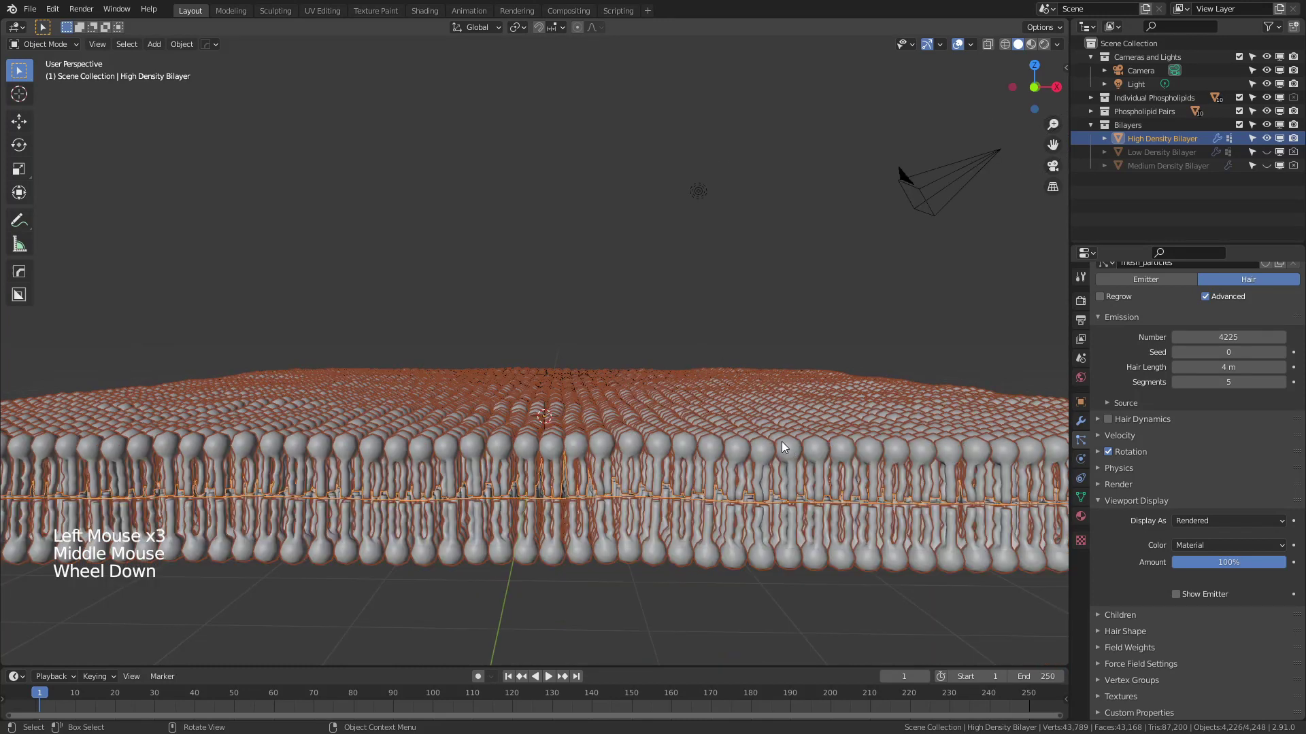
{"action": "left_click", "coordinate": [598, 475]}
Step: Orbit to an oblique overhead view and expand the Phospholipid Pairs collection in the Outliner
{"action": "middle_click_drag", "start_coordinate": [598, 475], "coordinate": [617, 527]}
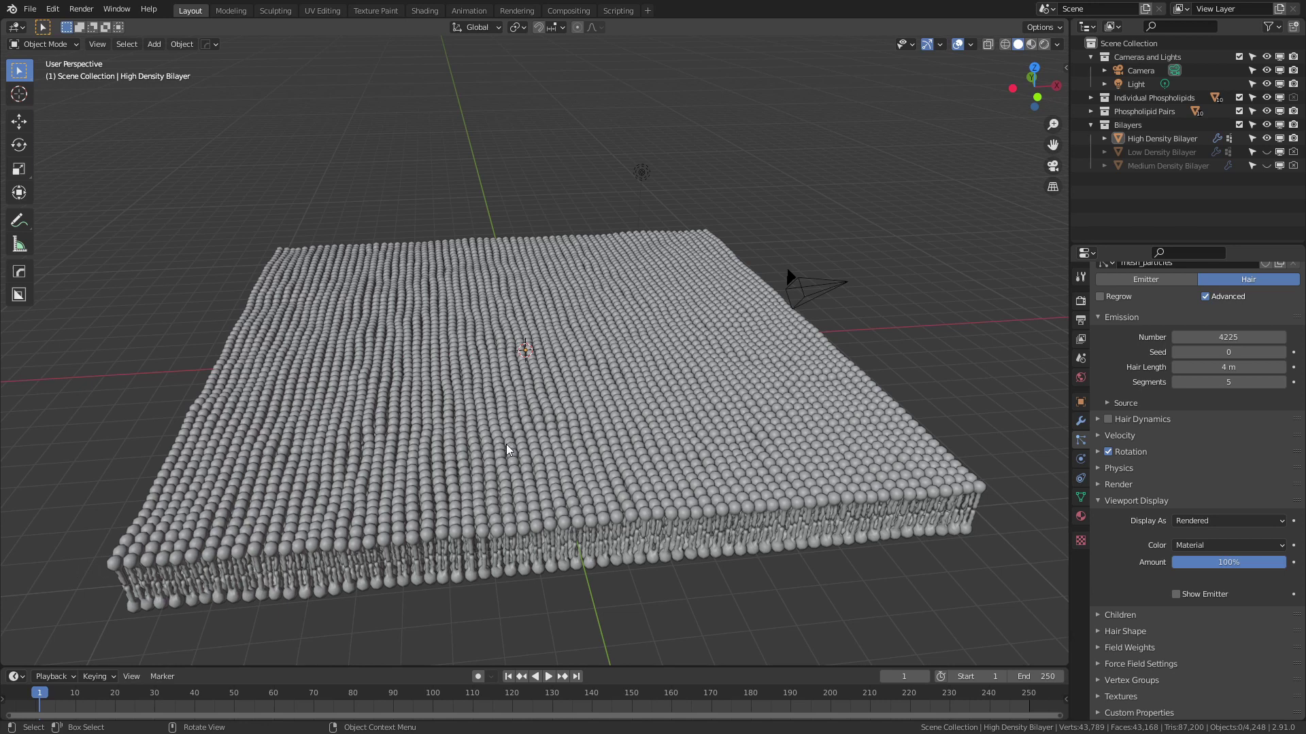
{"action": "left_click", "coordinate": [640, 454]}
{"action": "left_click", "coordinate": [1090, 124]}
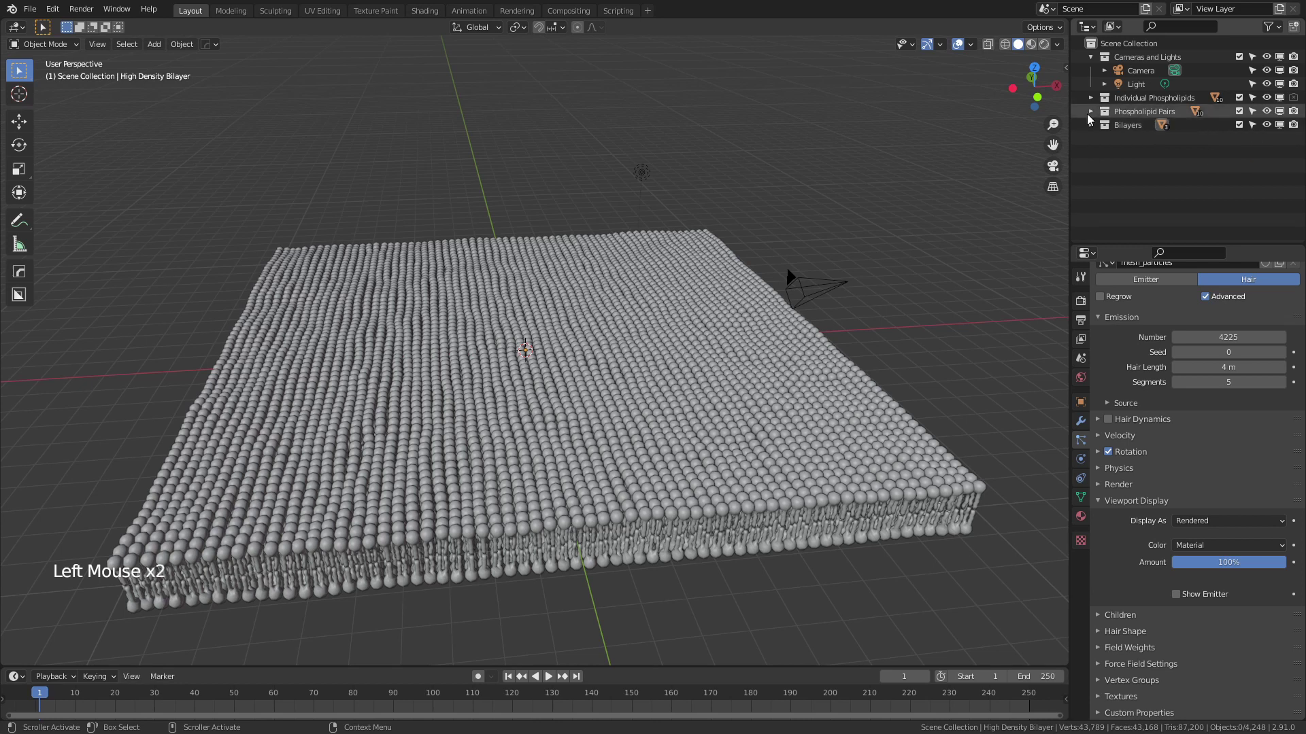
{"action": "left_click", "coordinate": [1091, 111]}
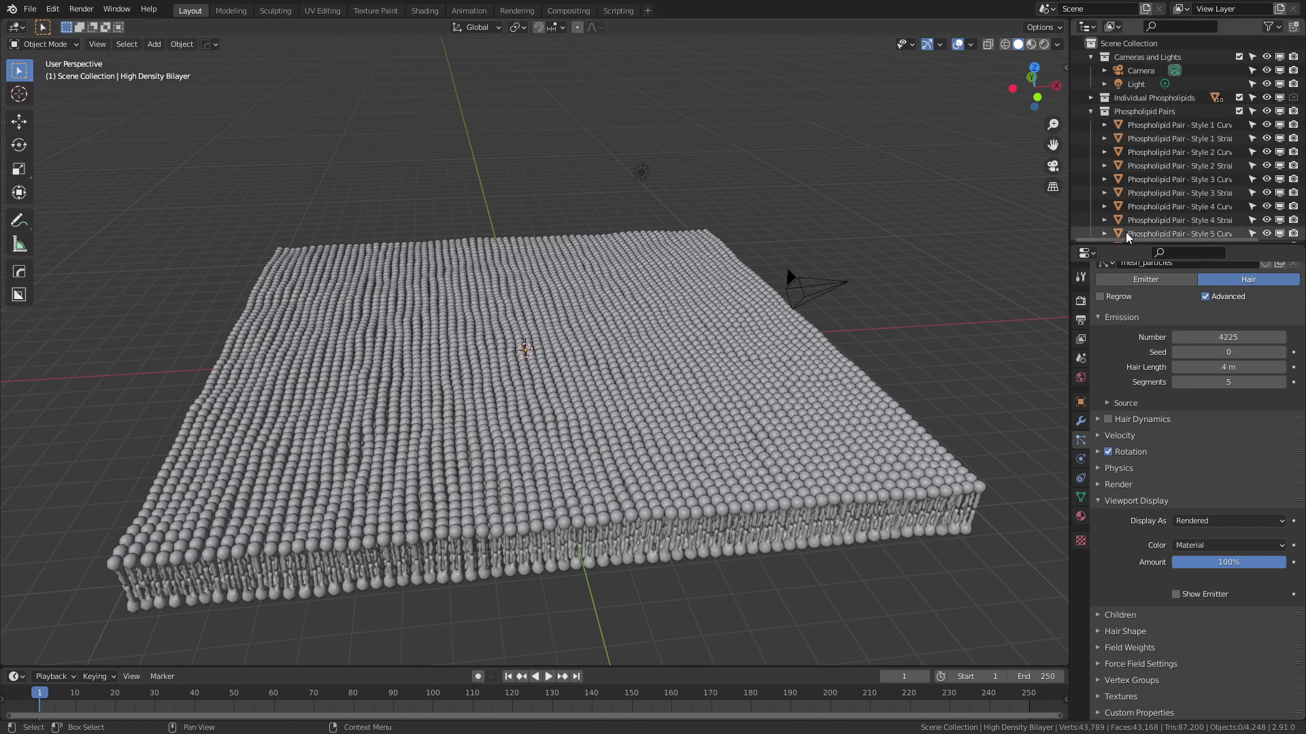
Step: Select Phospholipid Pair - Style 1 Curved and list its materials in the Material tab
{"action": "left_click", "coordinate": [1154, 125]}
{"action": "left_click", "coordinate": [1081, 516]}
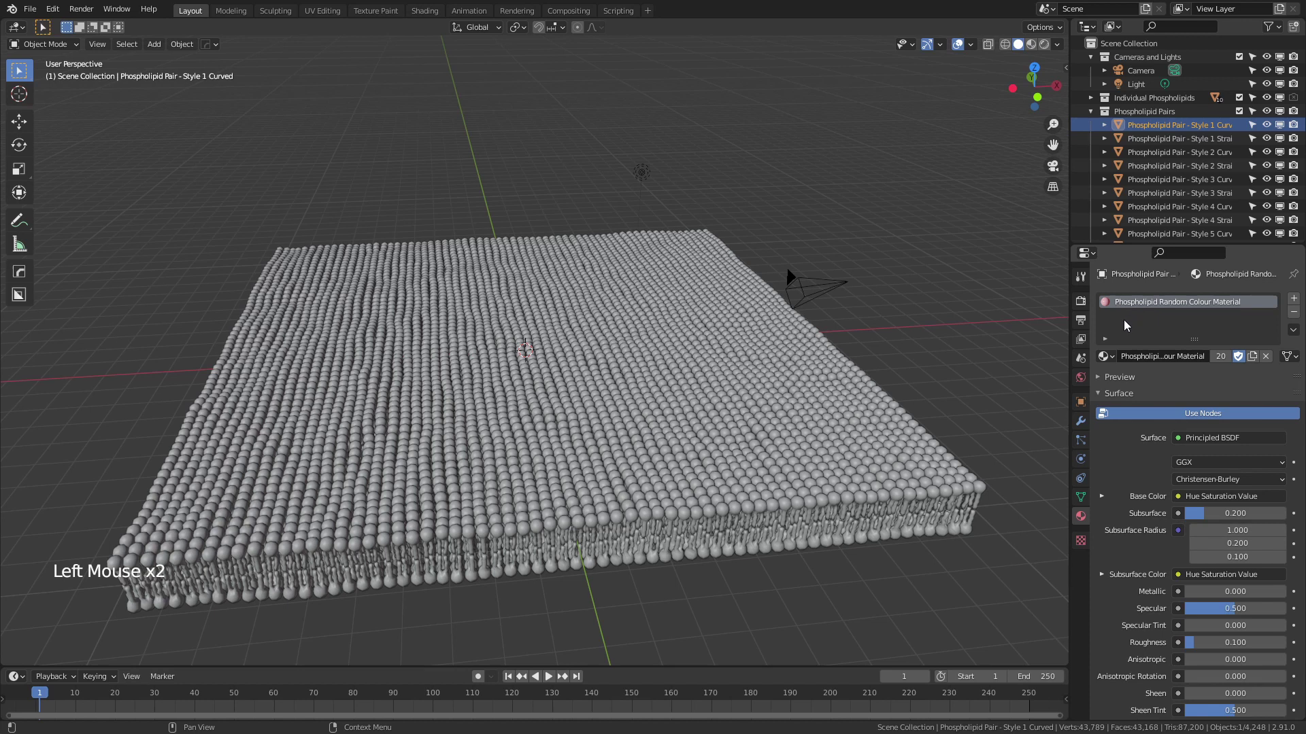
{"action": "left_click", "coordinate": [1105, 357]}
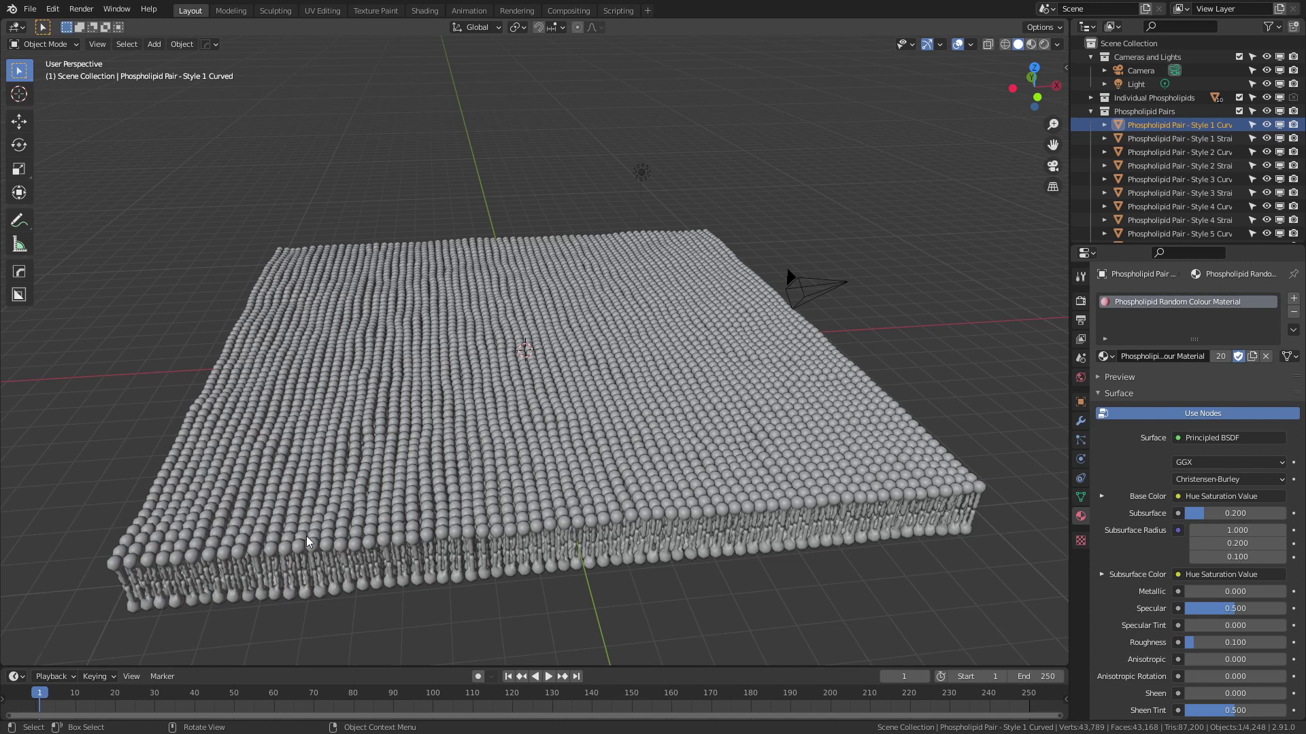
Step: Switch the viewport to Rendered shading and turn its split-off left half into a Shader Editor
{"action": "key", "text": "z"}
{"action": "left_click", "coordinate": [306, 422]}
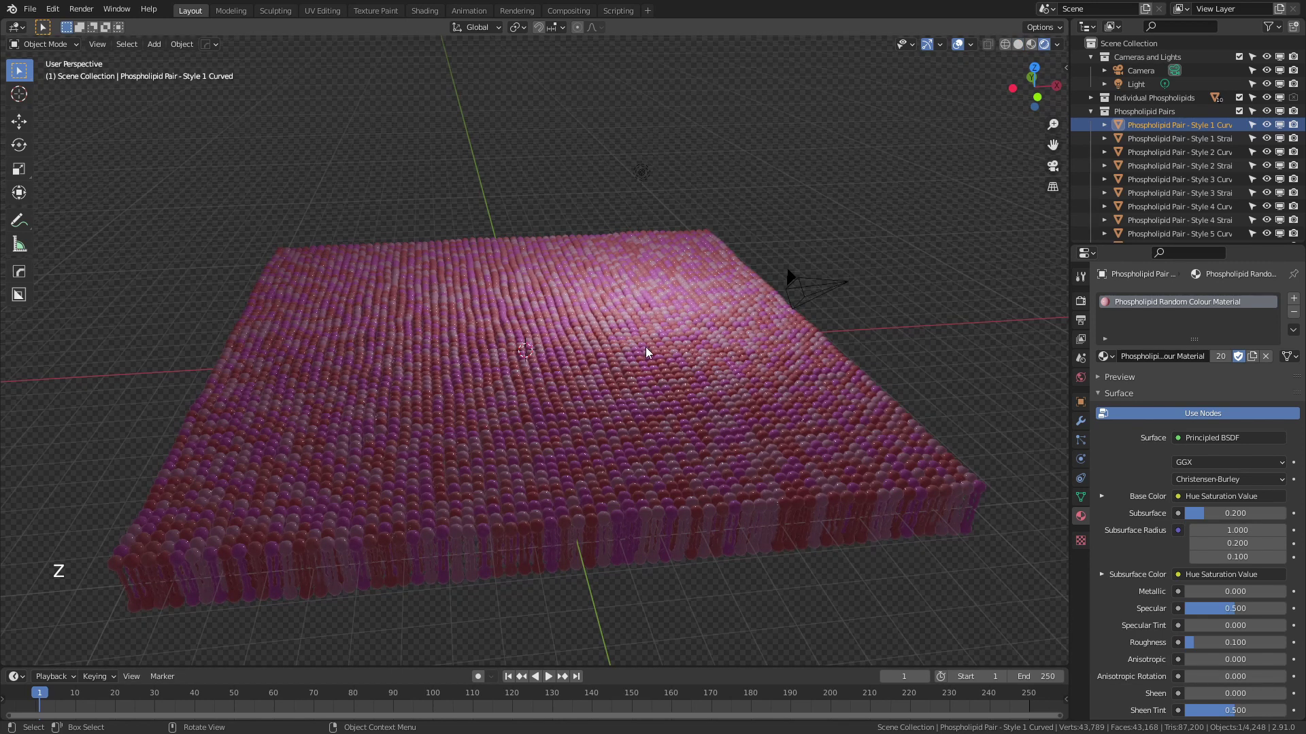
{"action": "left_click_drag", "start_coordinate": [6, 663], "coordinate": [602, 577]}
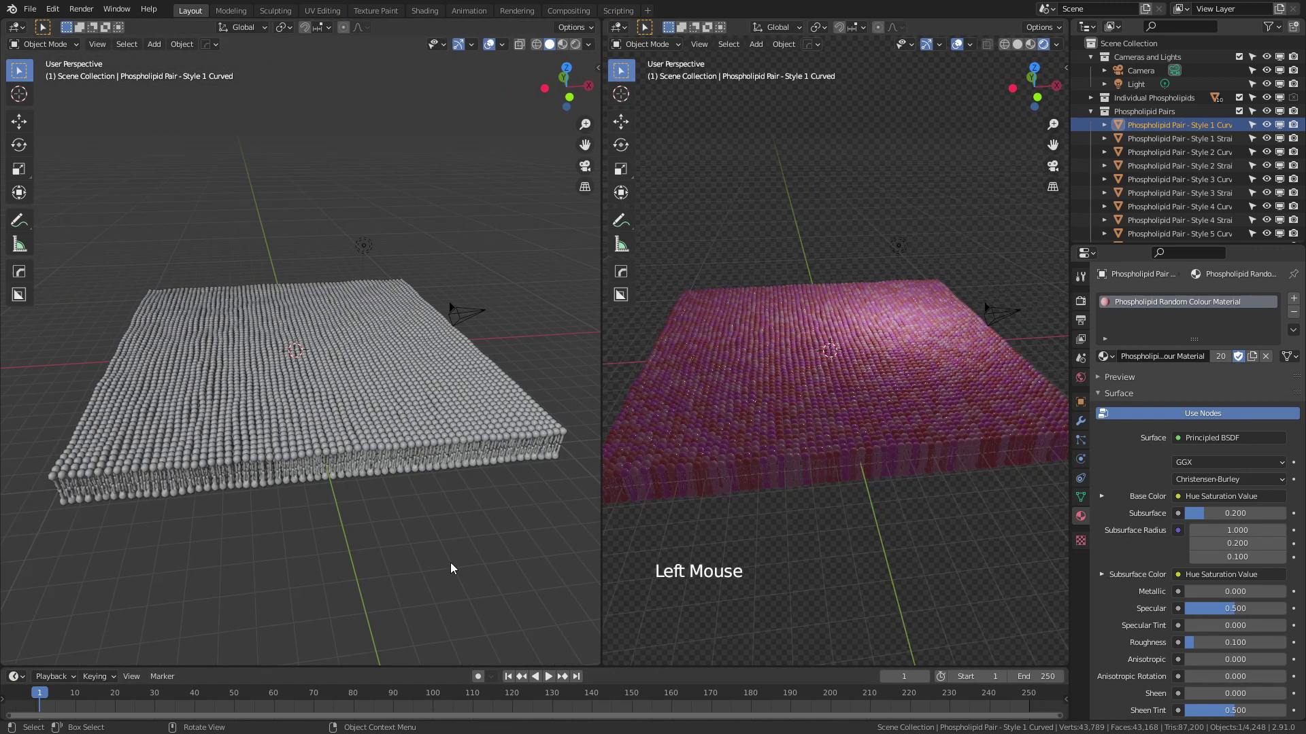
{"action": "left_click", "coordinate": [15, 28]}
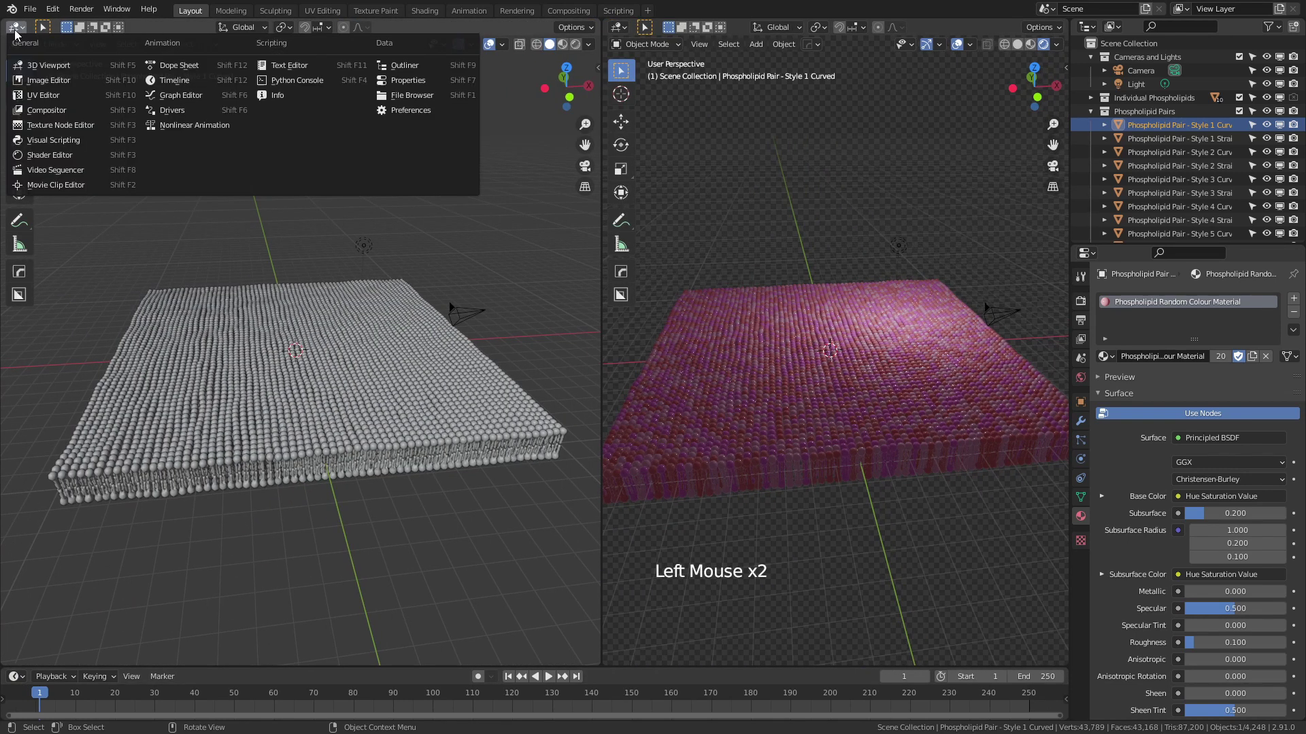
{"action": "left_click", "coordinate": [57, 160]}
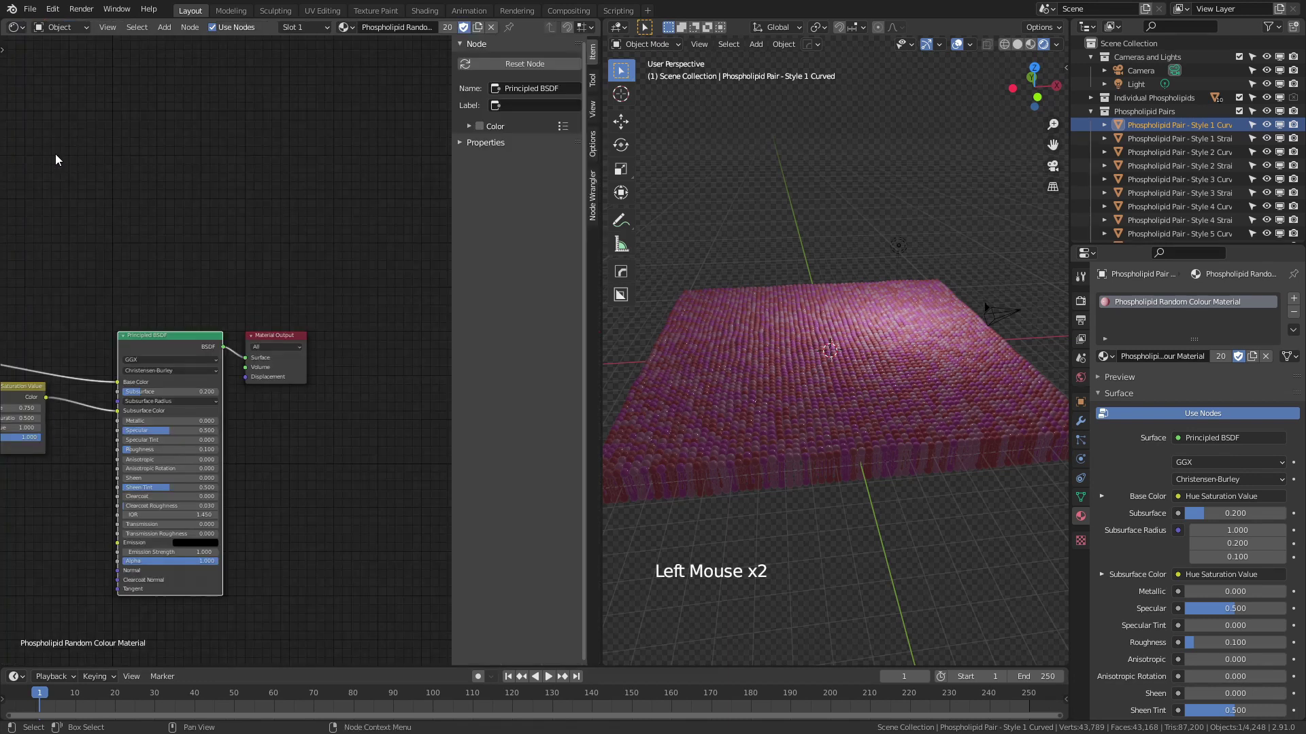
Step: Bring the Random Colour Material nodes into view without the side panel and reposition a ColorRamp stop
{"action": "middle_click_drag", "start_coordinate": [315, 425], "coordinate": [143, 370]}
{"action": "key", "text": "n"}
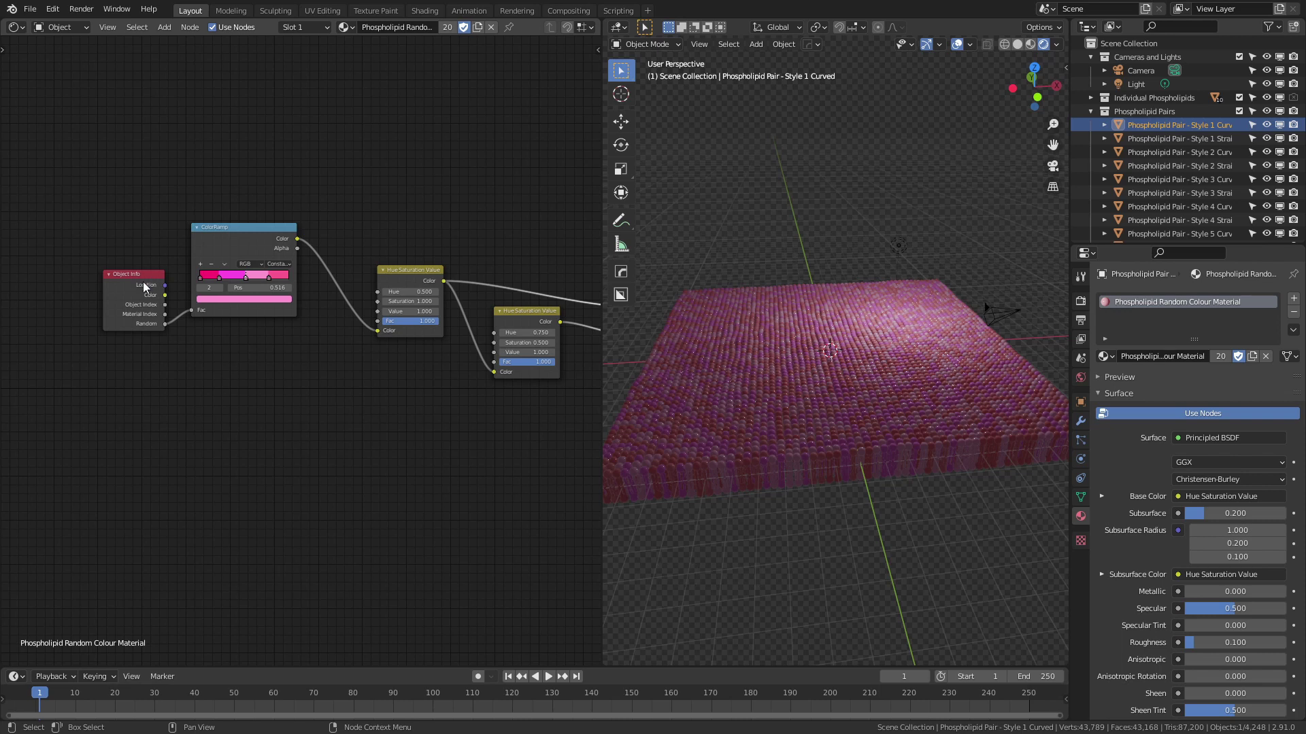
{"action": "scroll", "coordinate": [146, 288], "scroll_direction": "up", "scroll_amount": 4}
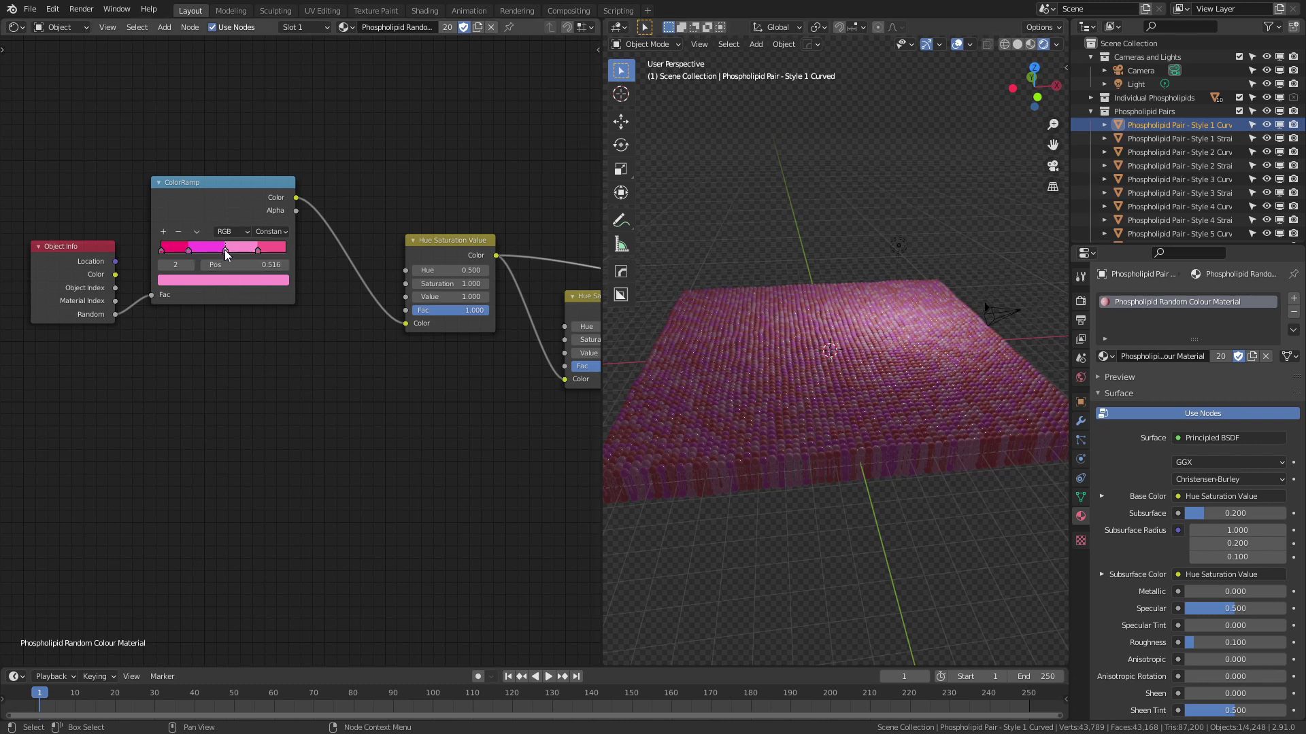
{"action": "left_click_drag", "start_coordinate": [224, 250], "coordinate": [251, 250]}
{"action": "middle_click_drag", "start_coordinate": [347, 353], "coordinate": [207, 368]}
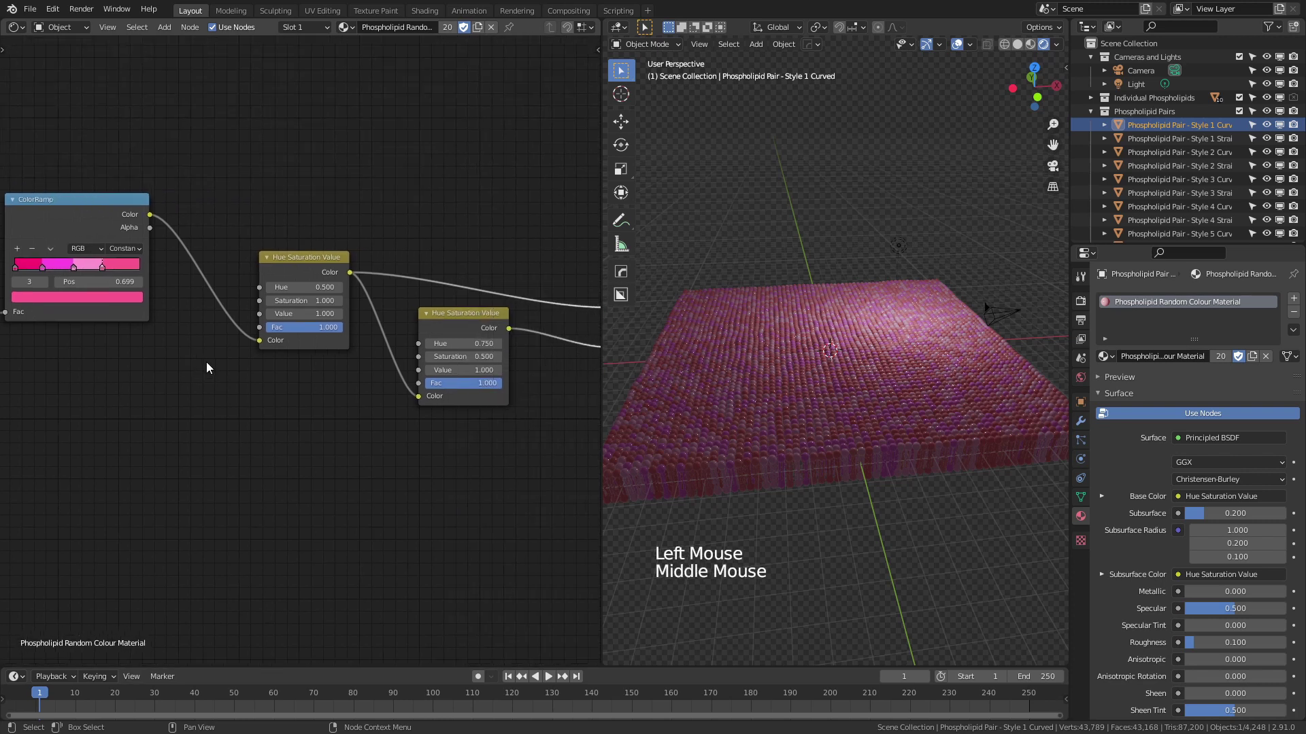
{"action": "scroll", "coordinate": [319, 369], "scroll_direction": "up", "scroll_amount": 5}
{"action": "scroll", "coordinate": [319, 369], "scroll_direction": "up", "scroll_amount": 2}
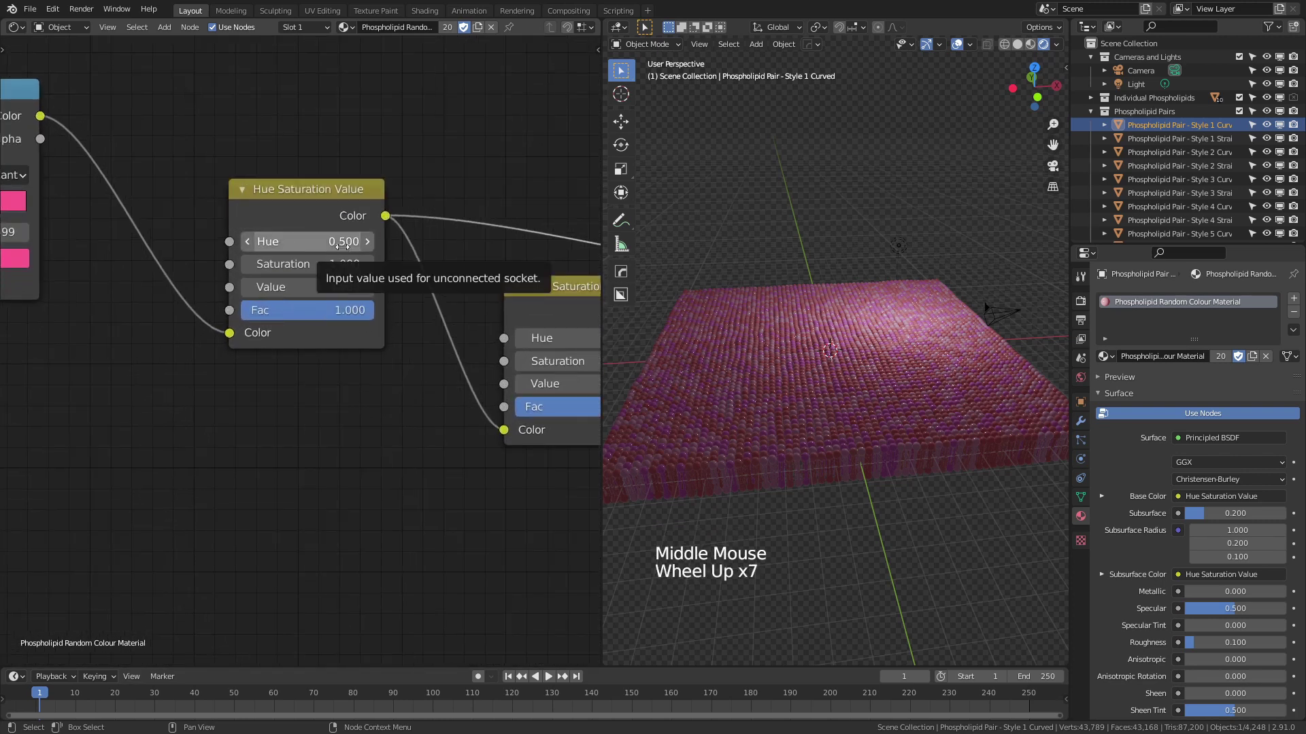
{"action": "middle_click_drag", "start_coordinate": [406, 401], "coordinate": [197, 361]}
{"action": "scroll", "coordinate": [197, 361], "scroll_direction": "down", "scroll_amount": 3}
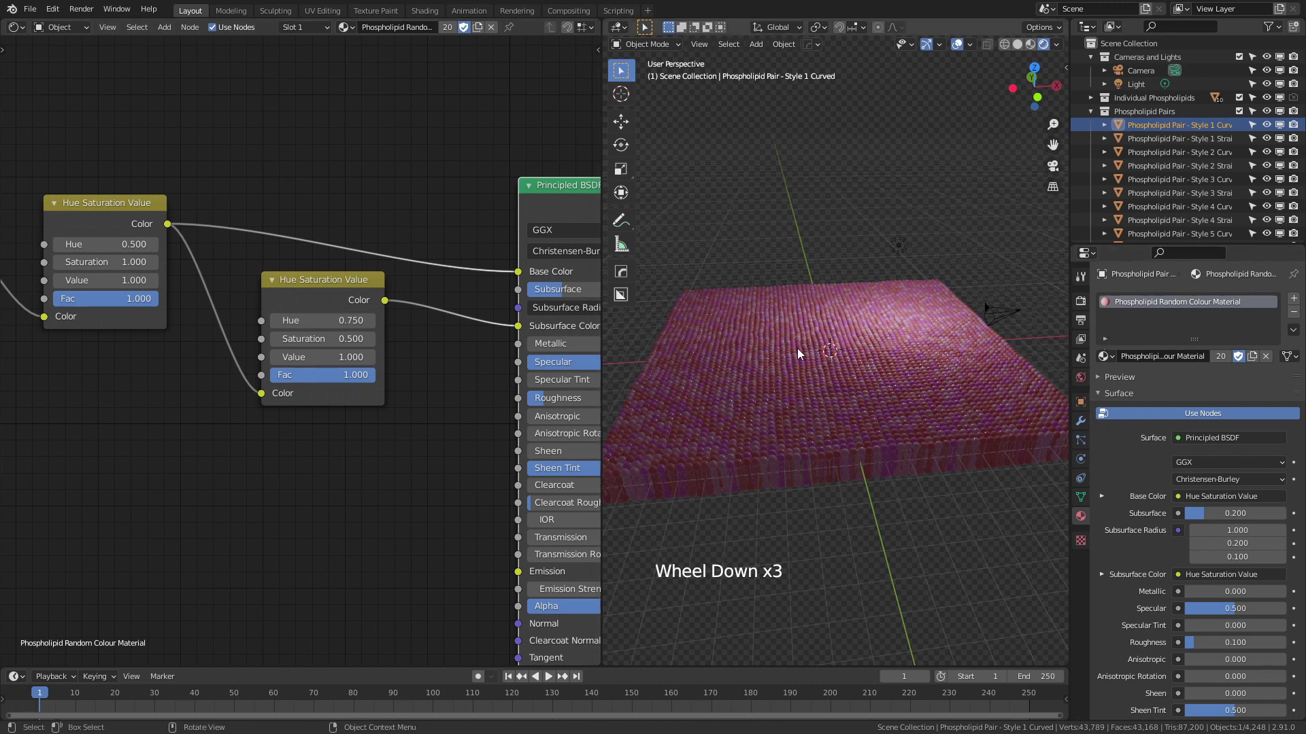
{"action": "scroll", "coordinate": [371, 404], "scroll_direction": "up", "scroll_amount": 4}
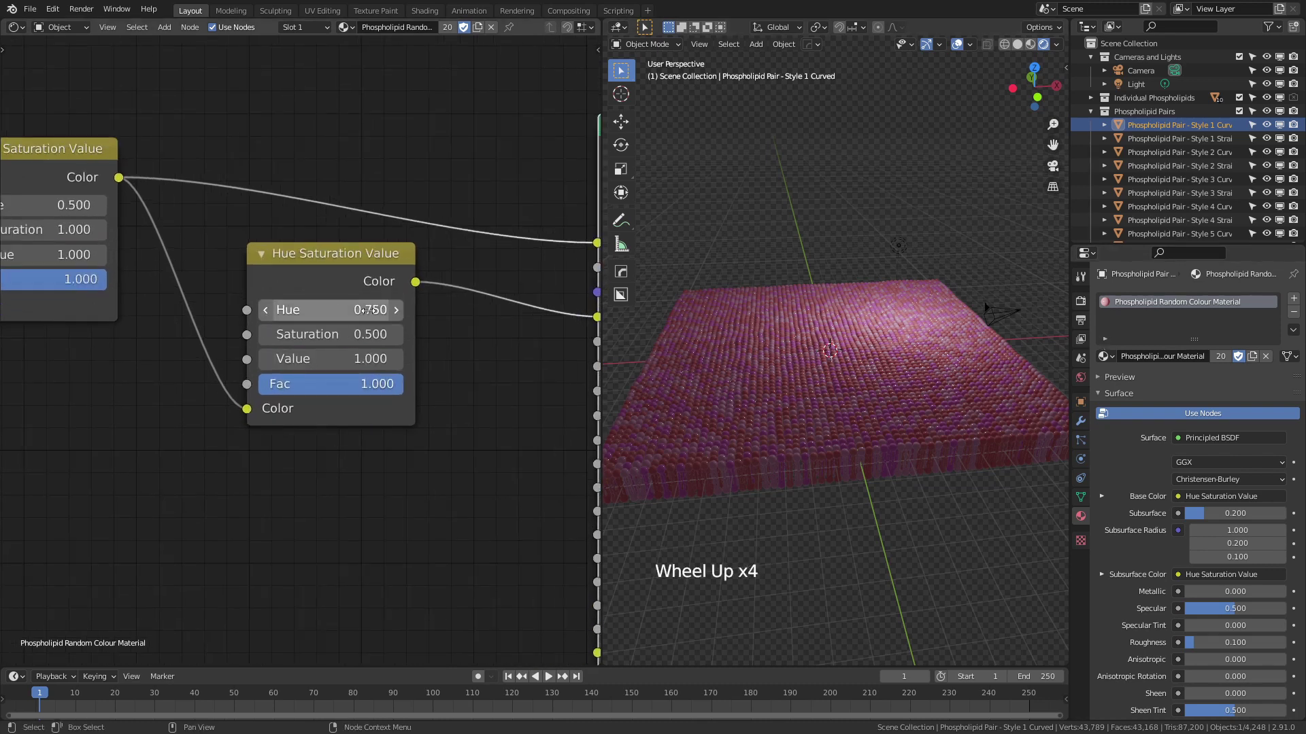
{"action": "middle_click_drag", "start_coordinate": [246, 317], "coordinate": [371, 431]}
{"action": "left_click", "coordinate": [32, 205]}
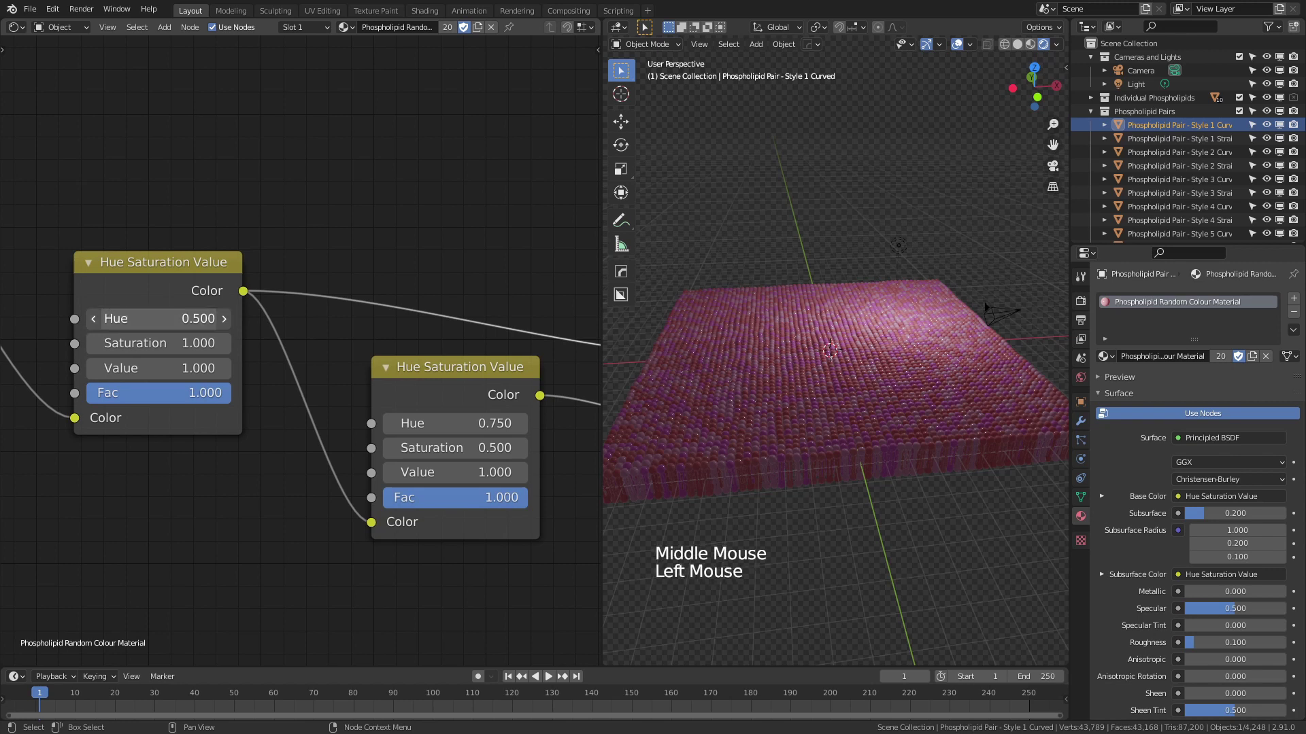
{"action": "left_click_drag", "start_coordinate": [158, 318], "coordinate": [126, 318]}
{"action": "left_click", "coordinate": [151, 318]}
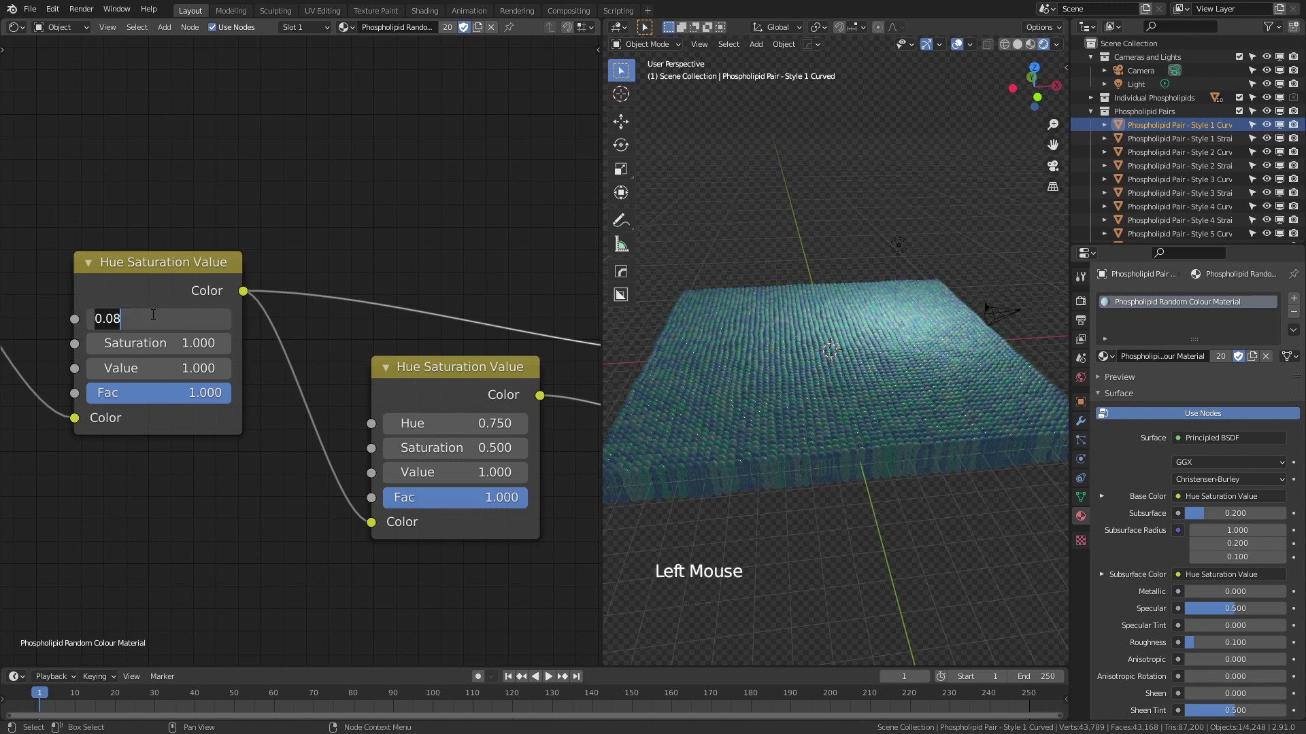
{"action": "type", "text": ".5"}
{"action": "key", "text": "Return"}
{"action": "middle_click_drag", "start_coordinate": [516, 511], "coordinate": [219, 465]}
{"action": "scroll", "coordinate": [220, 465], "scroll_direction": "down", "scroll_amount": 5}
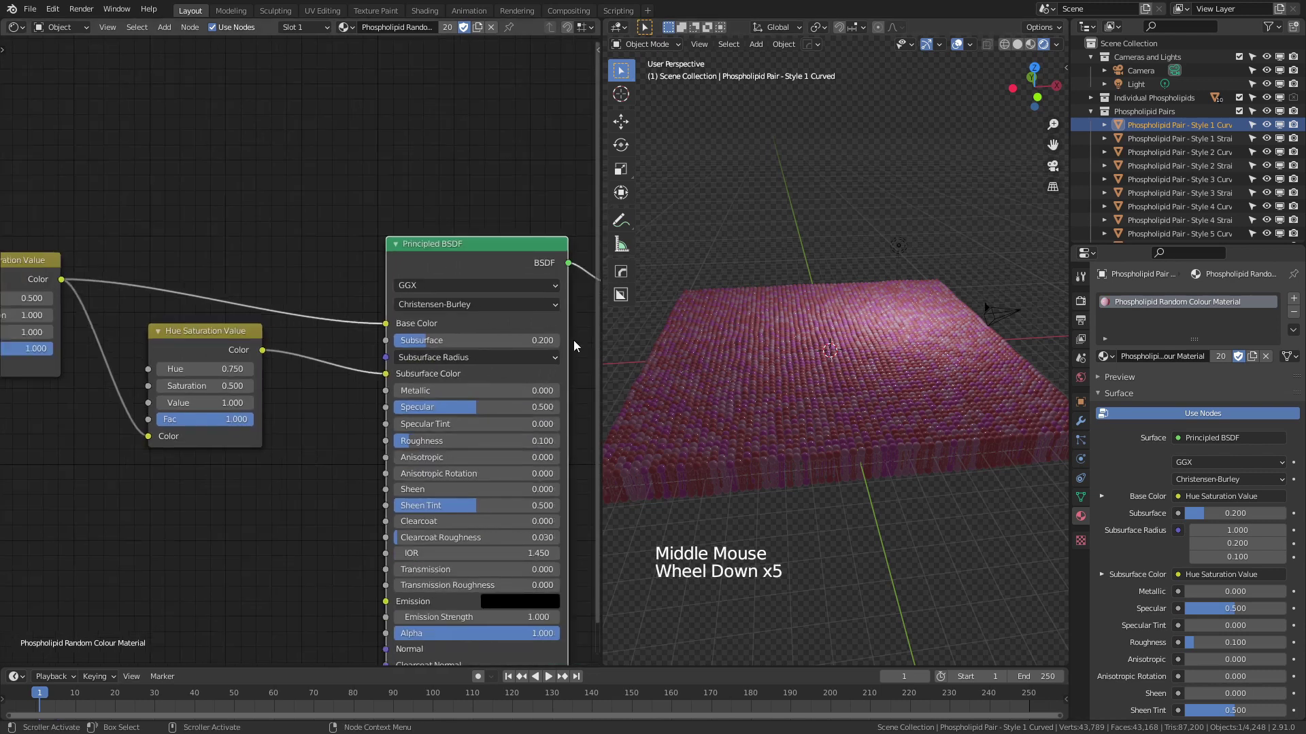
{"action": "left_click", "coordinate": [347, 28]}
{"action": "left_click", "coordinate": [373, 47]}
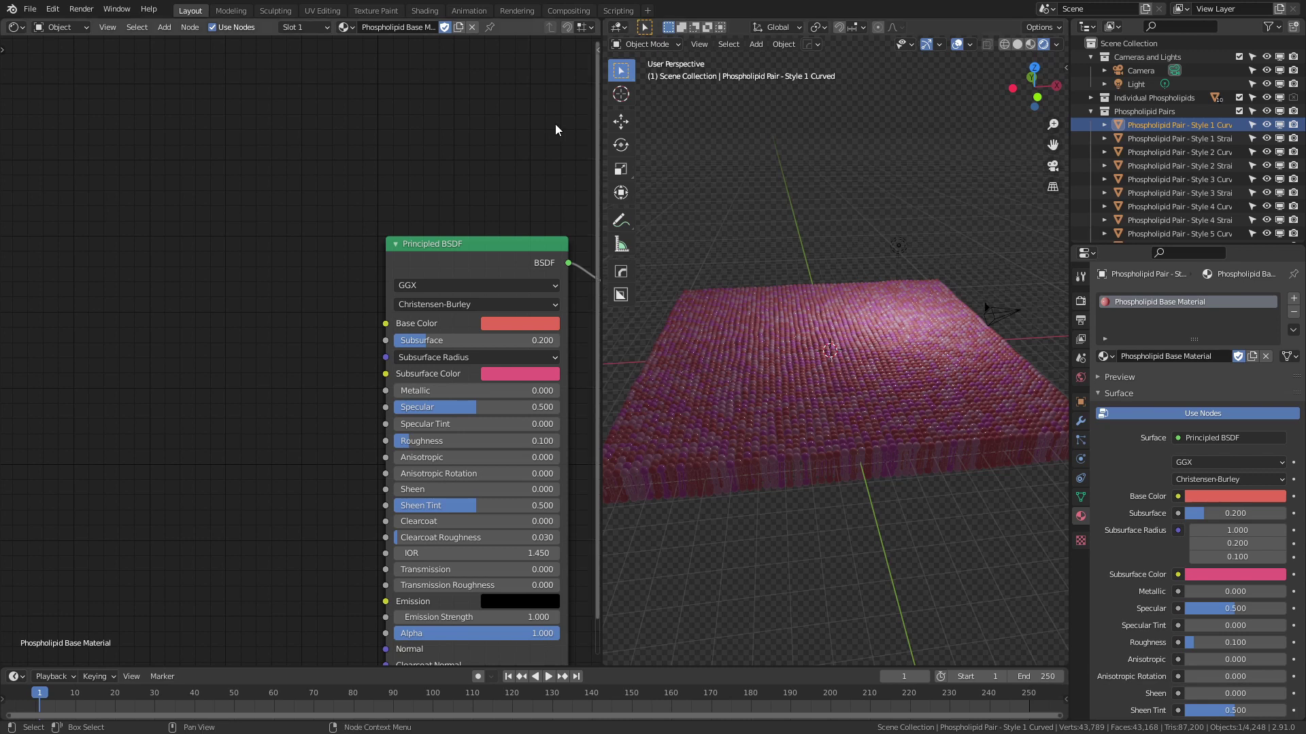
{"action": "left_click", "coordinate": [345, 27]}
{"action": "left_click", "coordinate": [367, 60]}
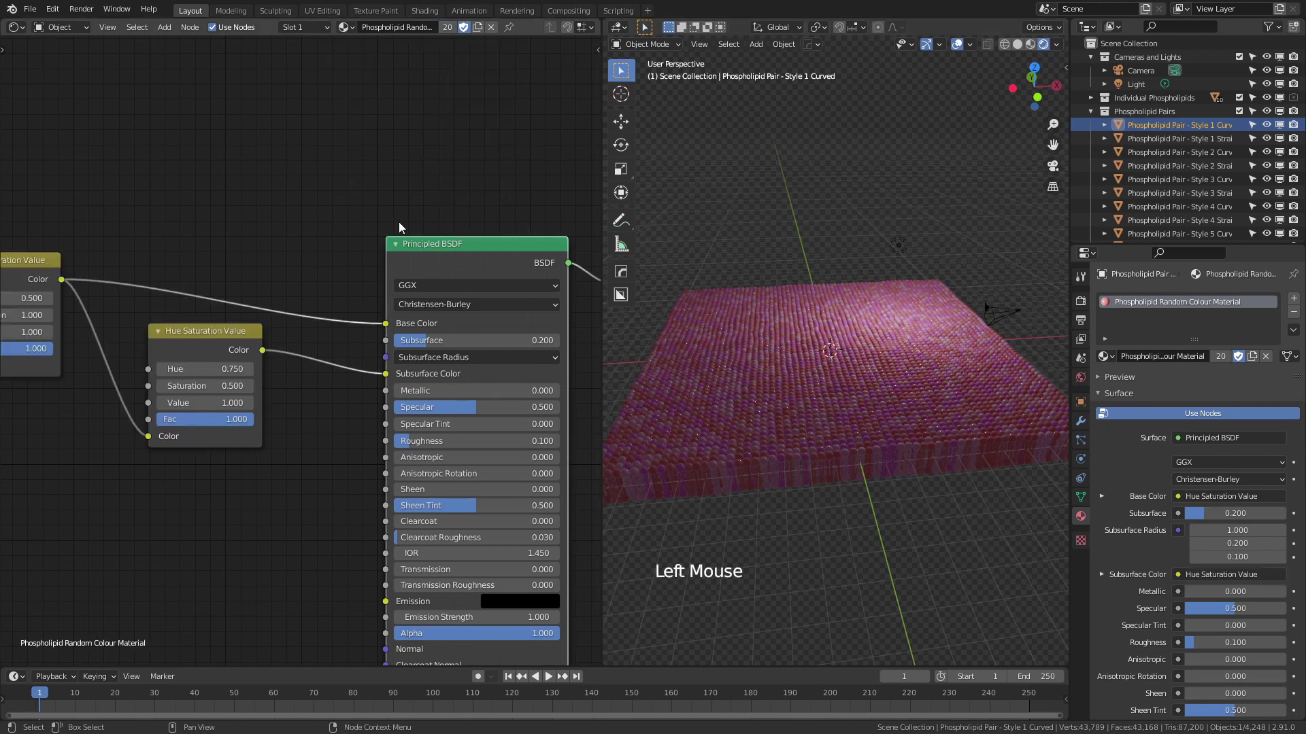
Step: Drop the Hue Saturation Value node's Saturation to 0, then enter 0.2 instead
{"action": "middle_click_drag", "start_coordinate": [207, 245], "coordinate": [510, 243]}
{"action": "scroll", "coordinate": [367, 272], "scroll_direction": "down", "scroll_amount": 4}
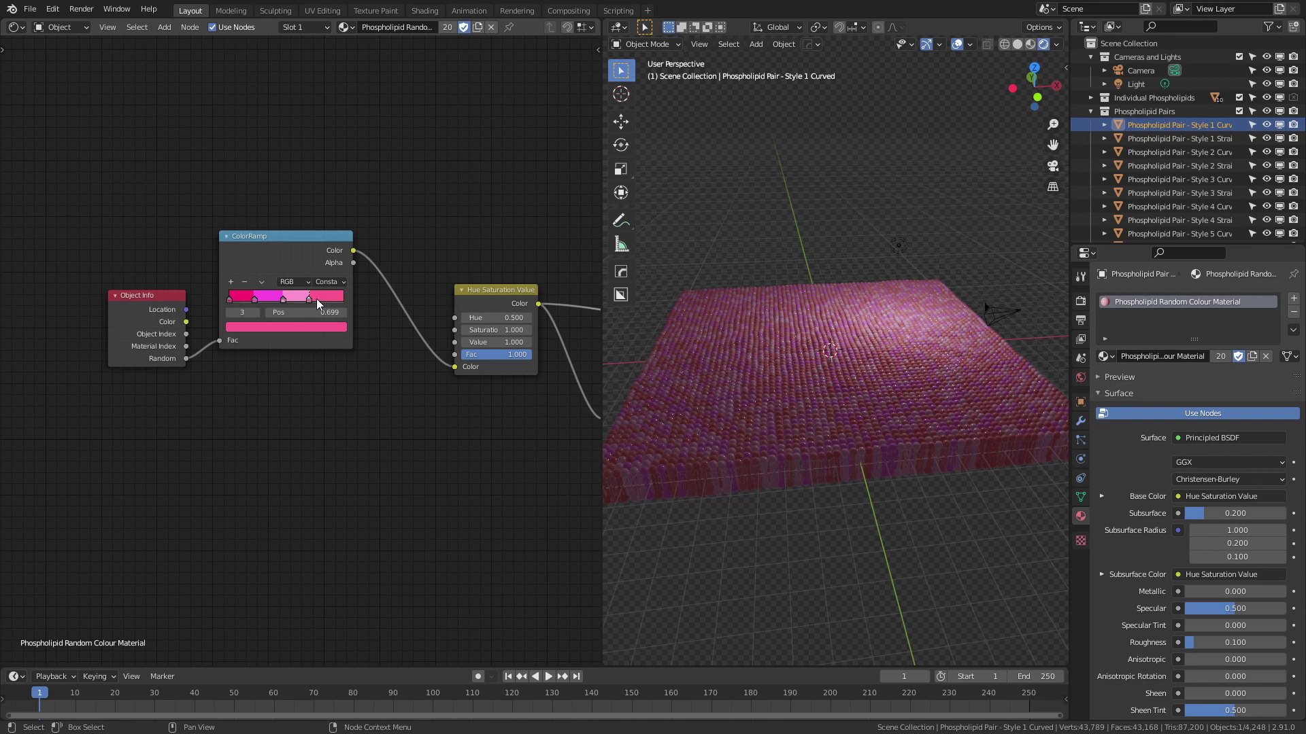
{"action": "mouse_move", "coordinate": [500, 330]}
{"action": "left_mouse_down"}
{"action": "mouse_move", "coordinate": [442, 330]}
{"action": "mouse_move", "coordinate": [503, 331]}
{"action": "left_mouse_up"}
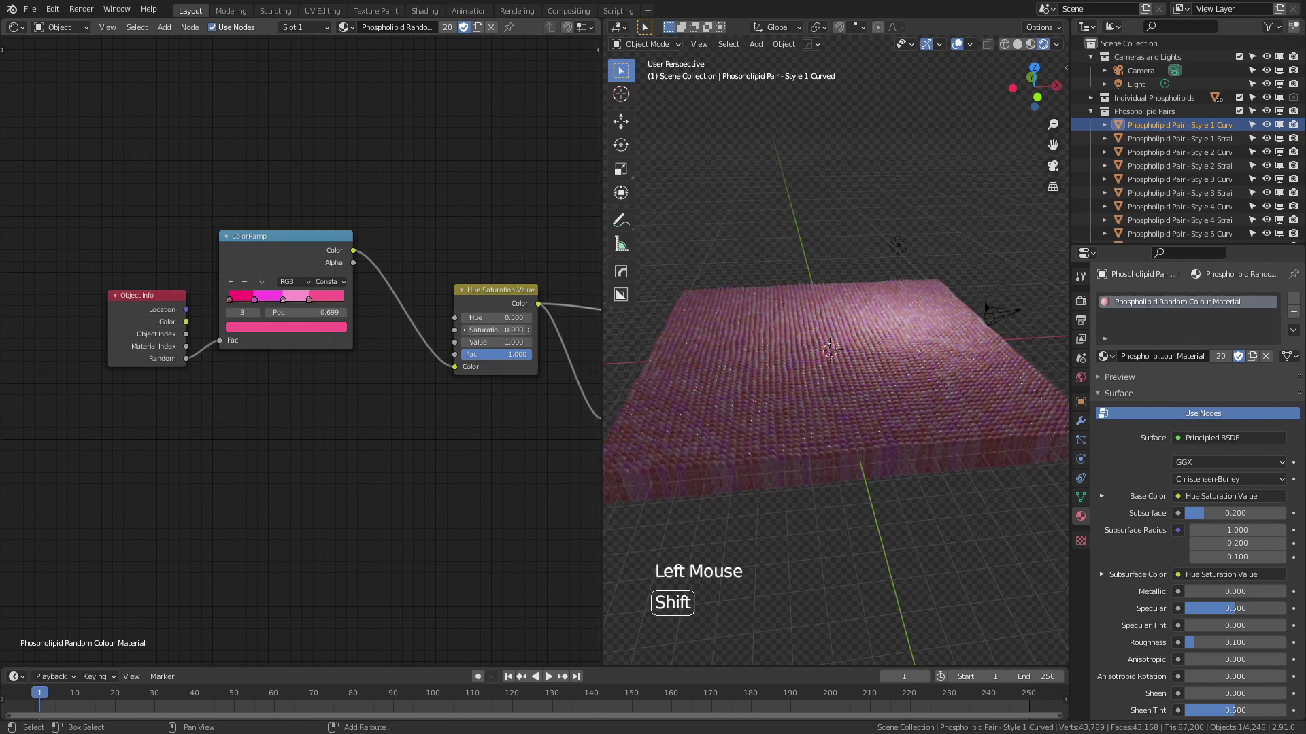
{"action": "left_click", "coordinate": [503, 332]}
{"action": "type", "text": "0.91"}
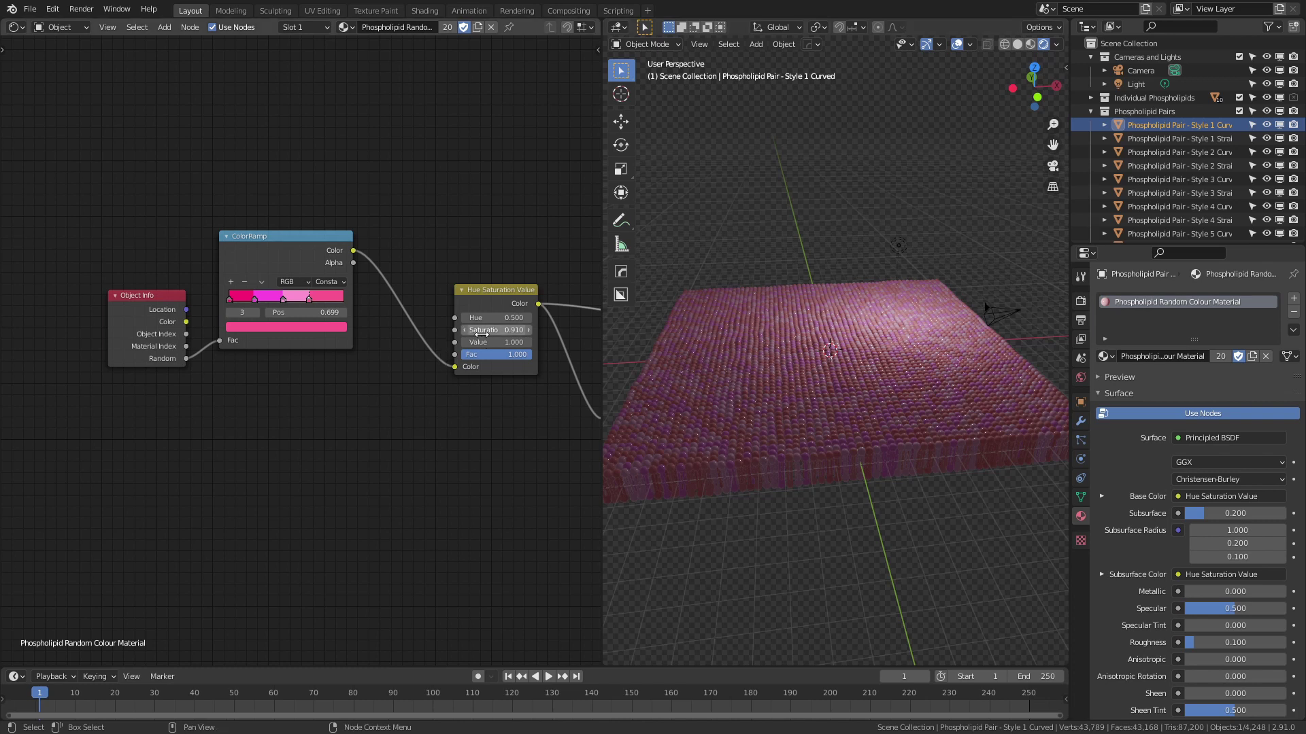
{"action": "key", "text": "BackSpace"}
{"action": "key", "text": "BackSpace"}
{"action": "type", "text": "2"}
{"action": "key", "text": "Return"}
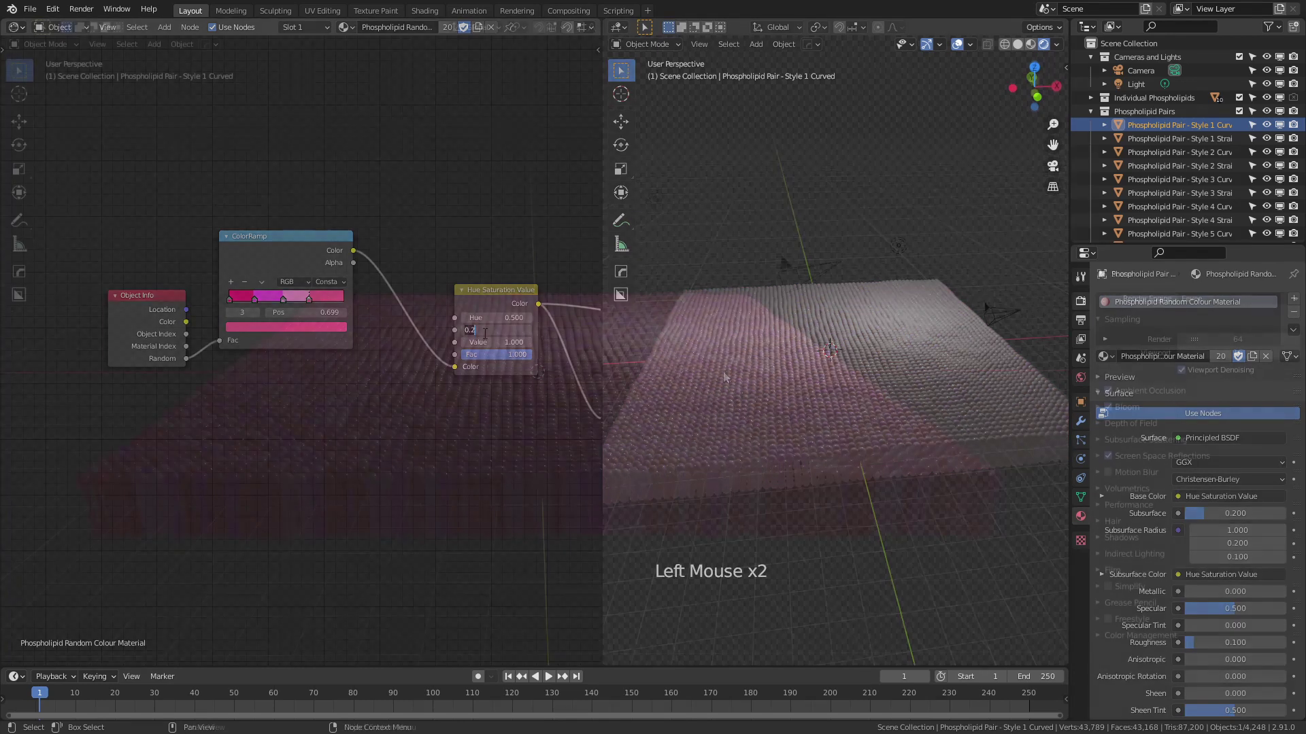